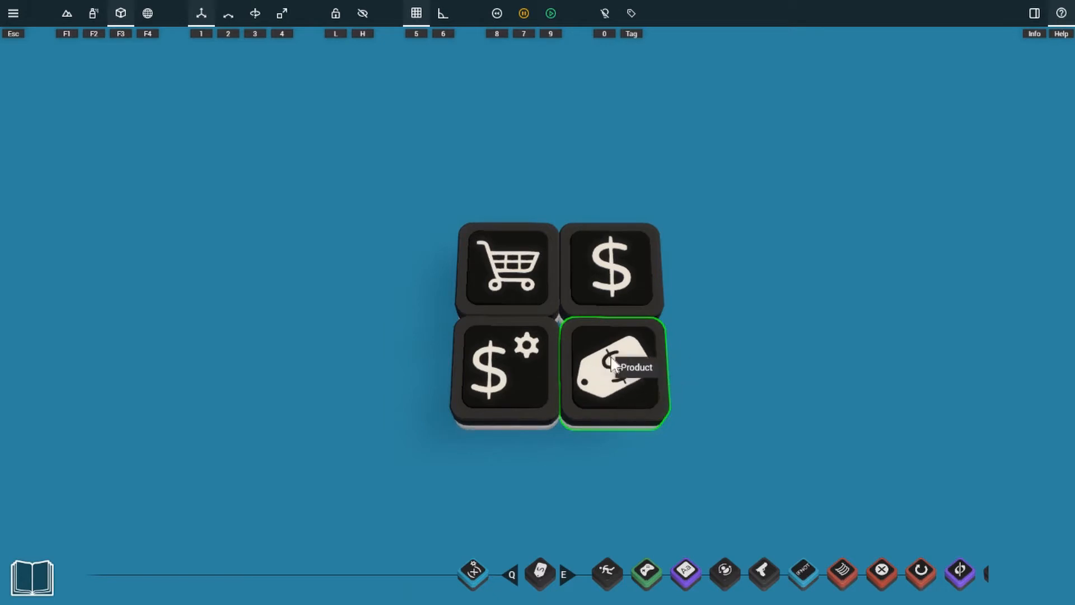
- Set the shop block's name to "Upgrades" and close its settings
{"action": "left_click_drag", "start_coordinate": [768, 176], "coordinate": [384, 468]}
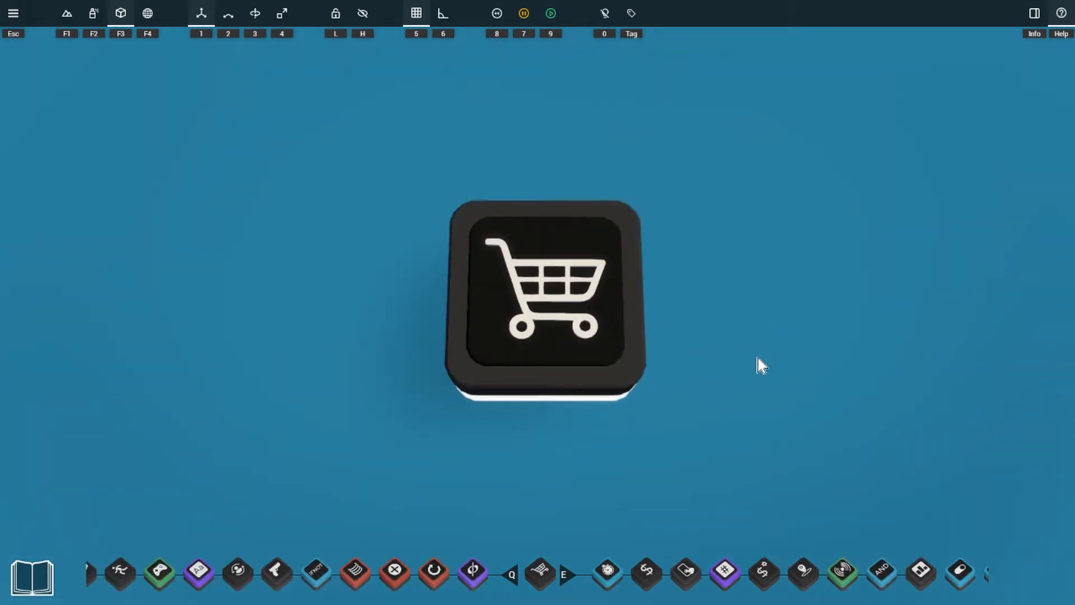
{"action": "double_click", "coordinate": [537, 261]}
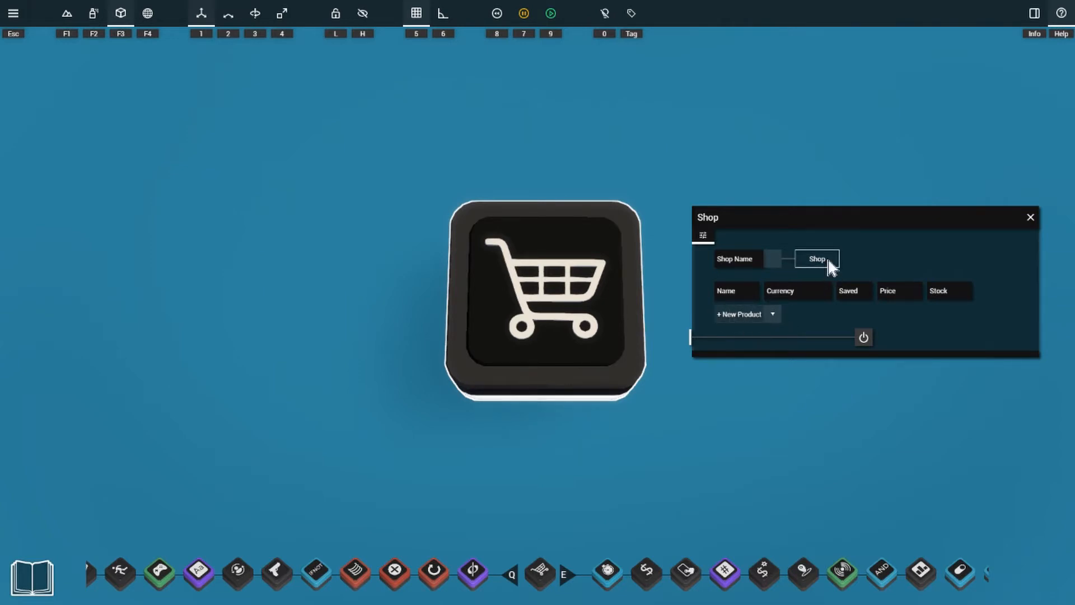
{"action": "left_click_drag", "start_coordinate": [828, 260], "coordinate": [784, 253]}
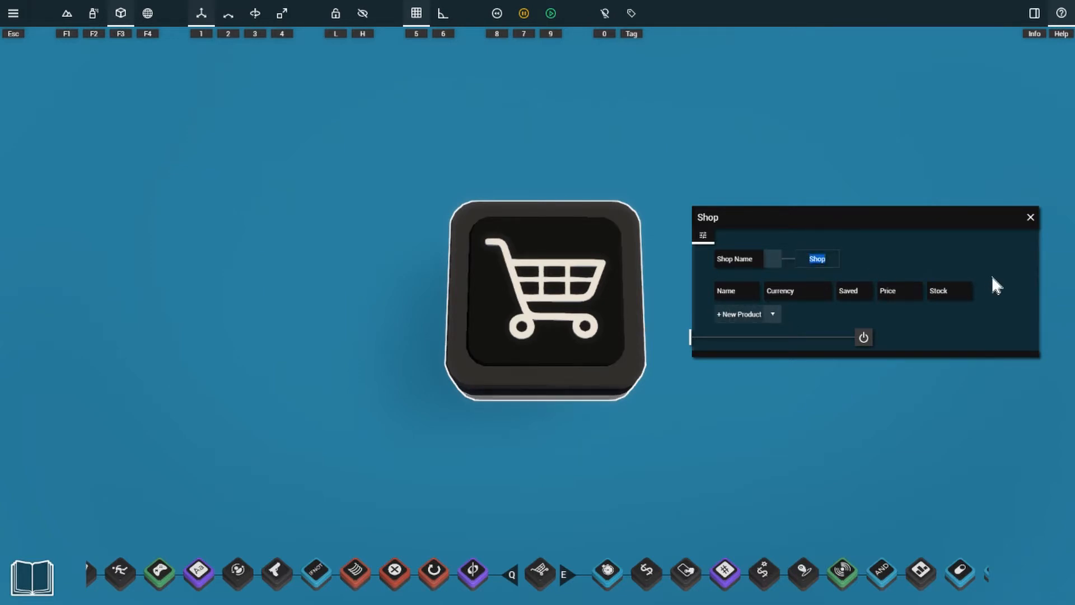
{"action": "type", "text": "Upgrades"}
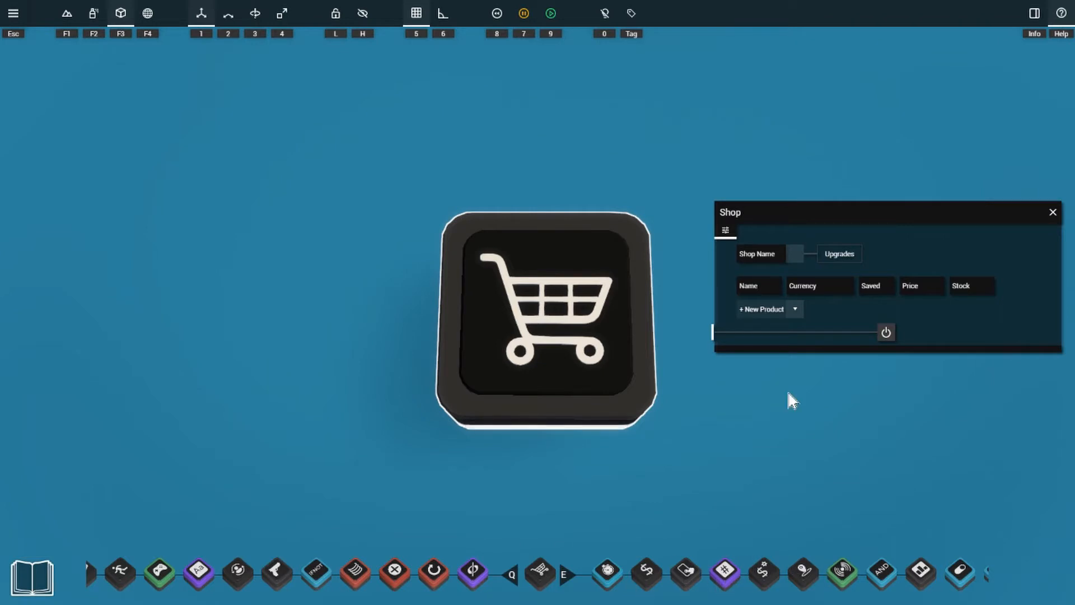
{"action": "left_click", "coordinate": [1052, 212]}
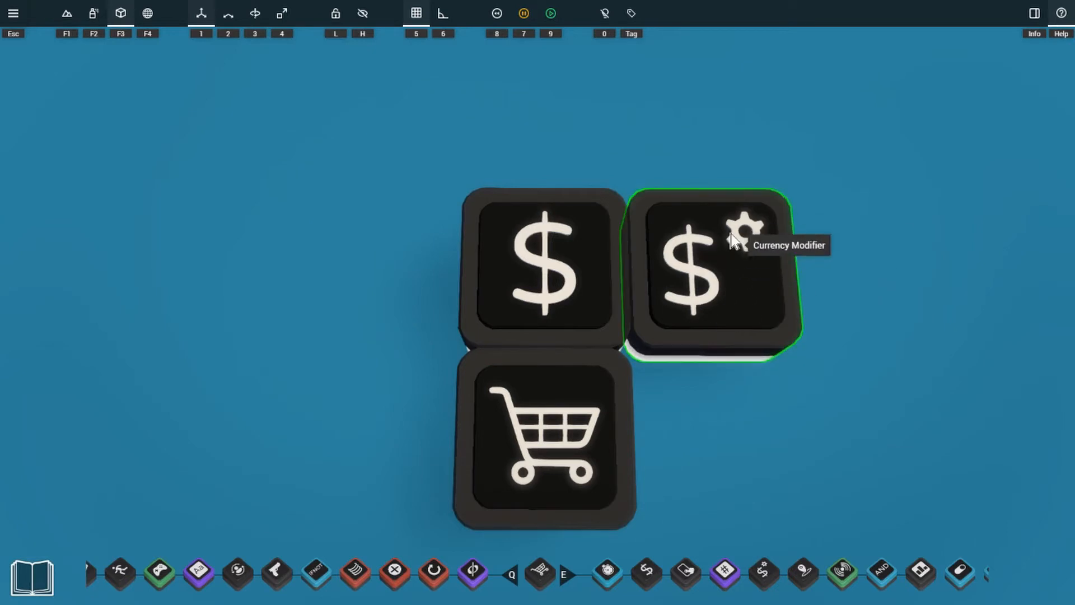
- Rename the currency block's currency to "Stars" and go through its default, minimum, current and saved settings
{"action": "left_click", "coordinate": [580, 263]}
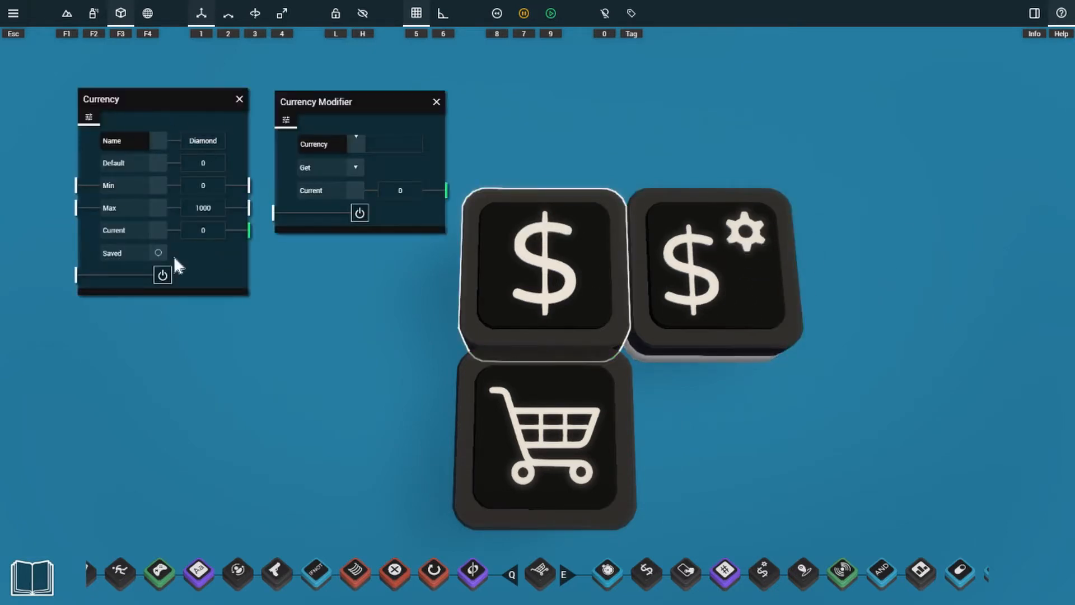
{"action": "left_click", "coordinate": [218, 141]}
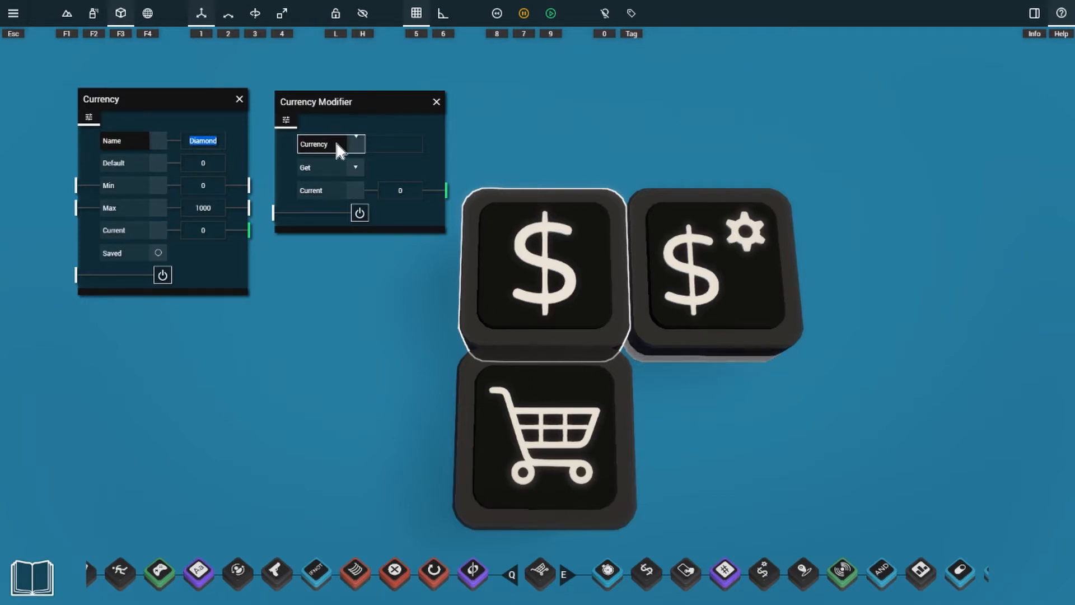
{"action": "type", "text": "Stars"}
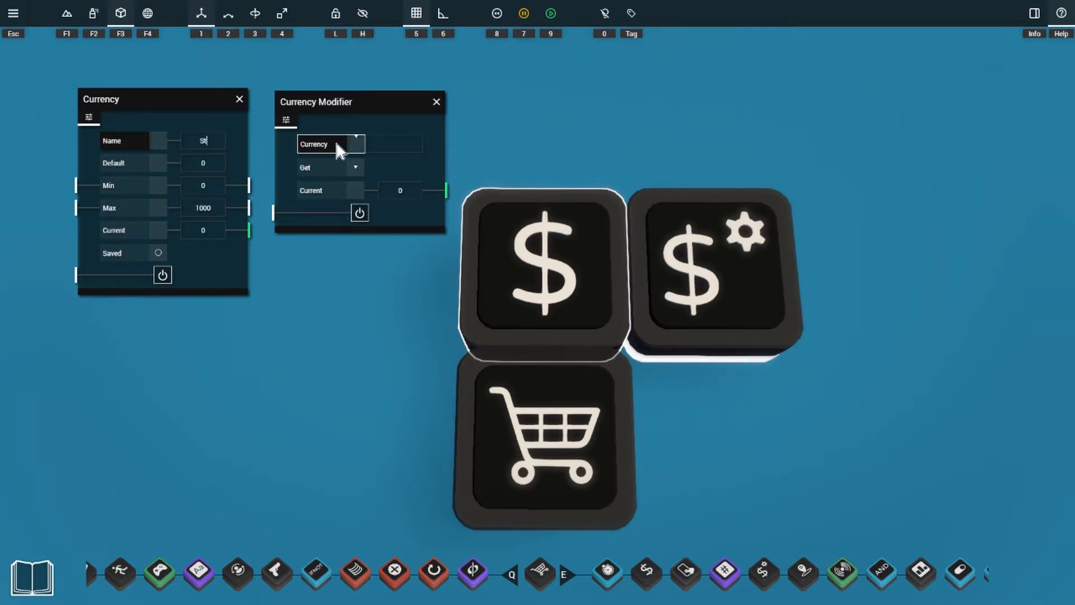
{"action": "left_click", "coordinate": [196, 161]}
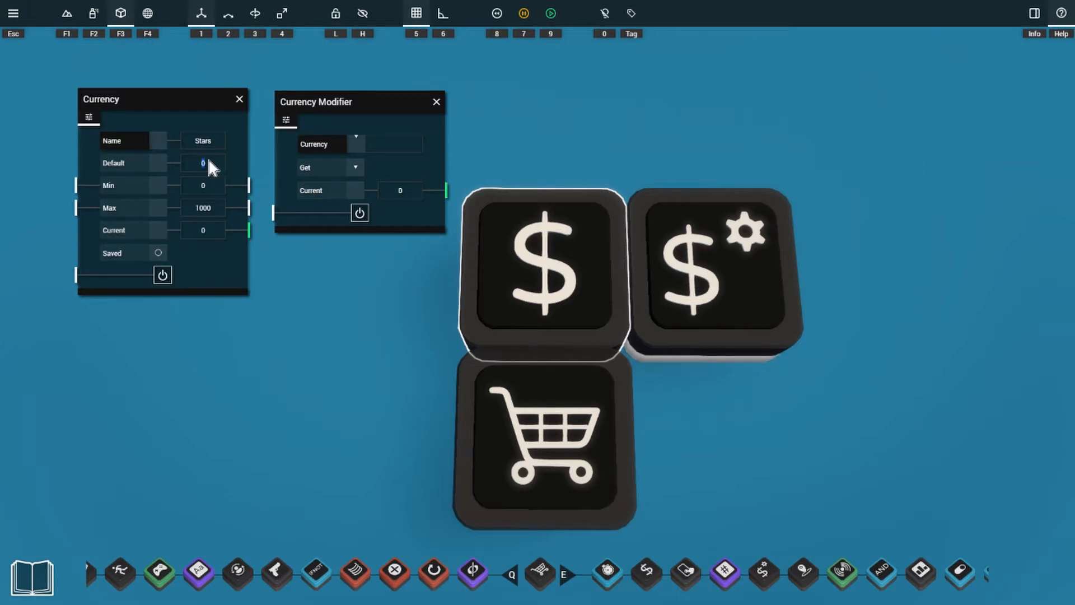
{"action": "left_click", "coordinate": [207, 185]}
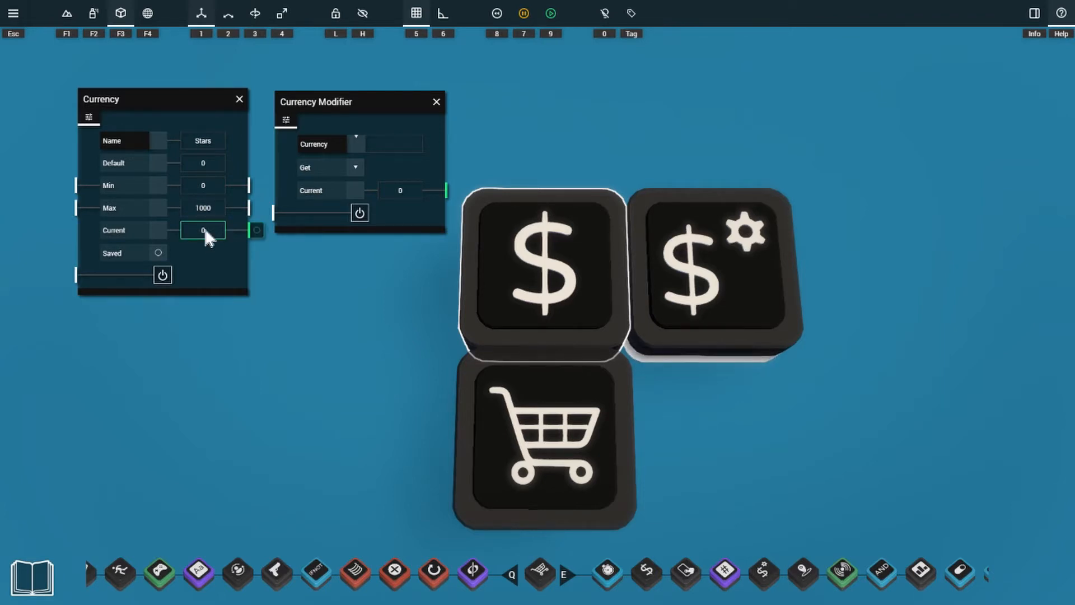
{"action": "left_click_drag", "start_coordinate": [257, 230], "coordinate": [368, 316]}
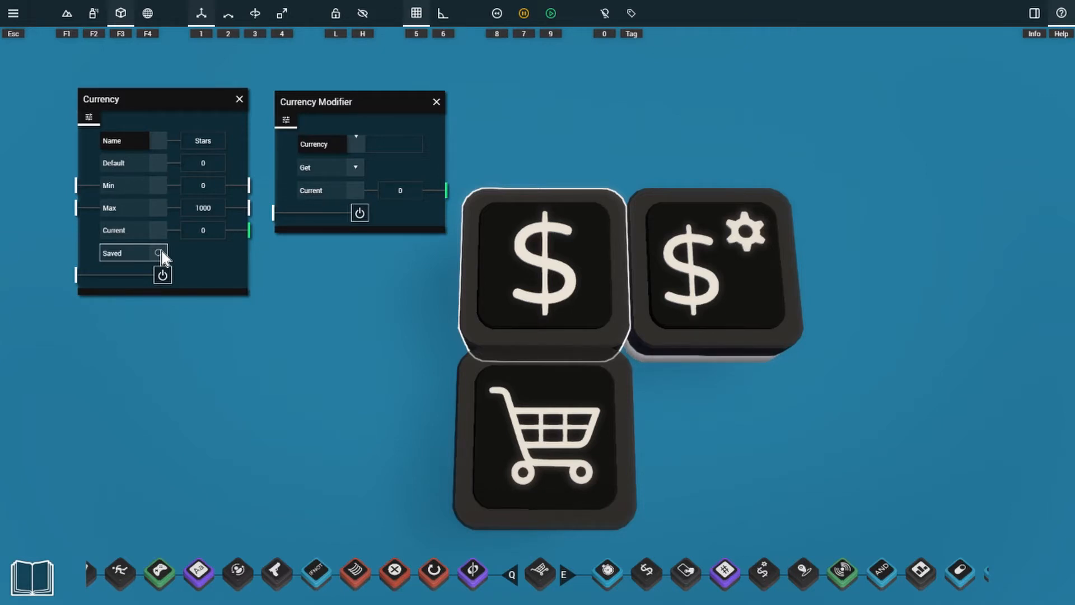
{"action": "left_click", "coordinate": [160, 252]}
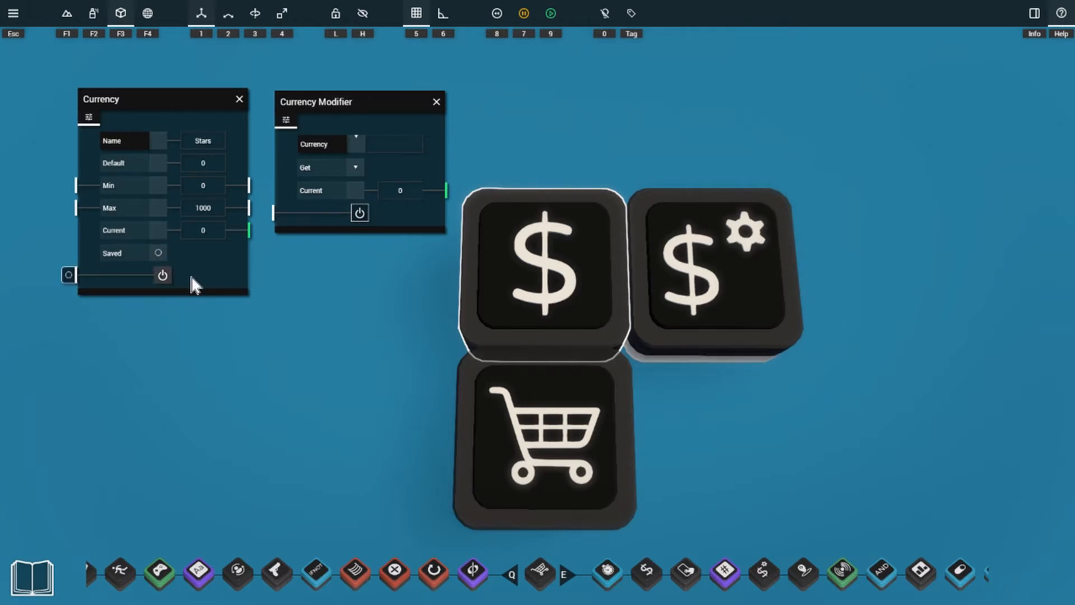
{"action": "left_click", "coordinate": [162, 274]}
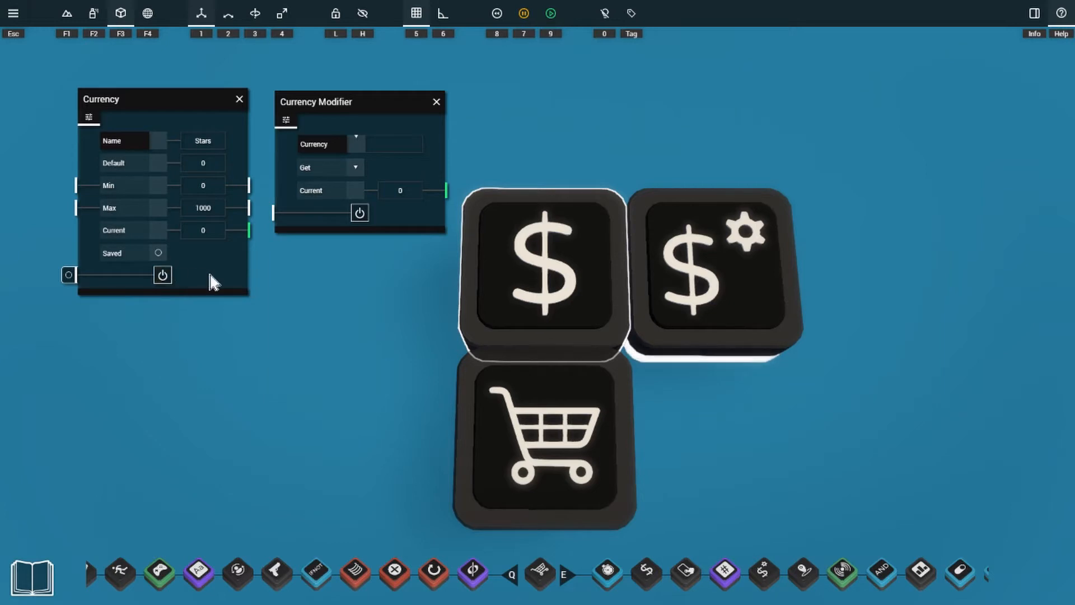
- Link the currency modifier to the Stars currency and change its operation to Set
{"action": "left_click", "coordinate": [344, 142]}
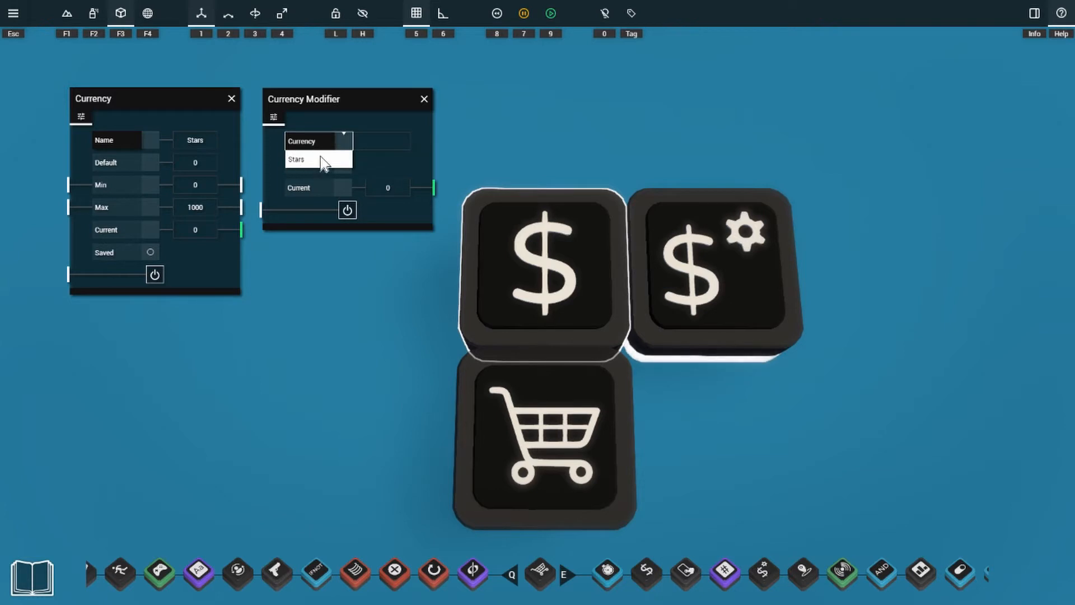
{"action": "left_click", "coordinate": [332, 161]}
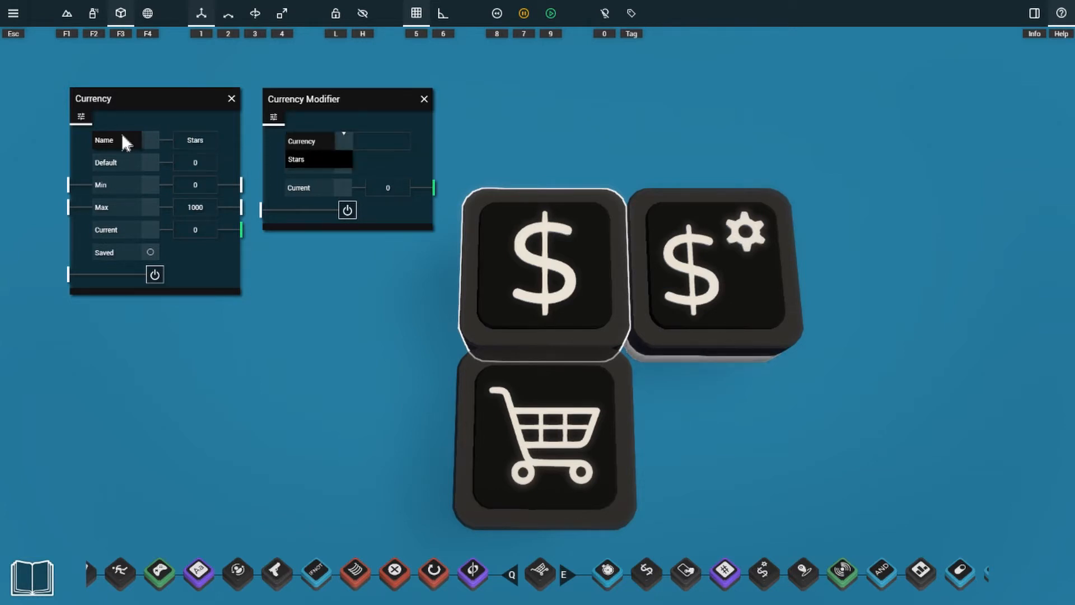
{"action": "left_click", "coordinate": [319, 159]}
{"action": "left_click", "coordinate": [344, 164]}
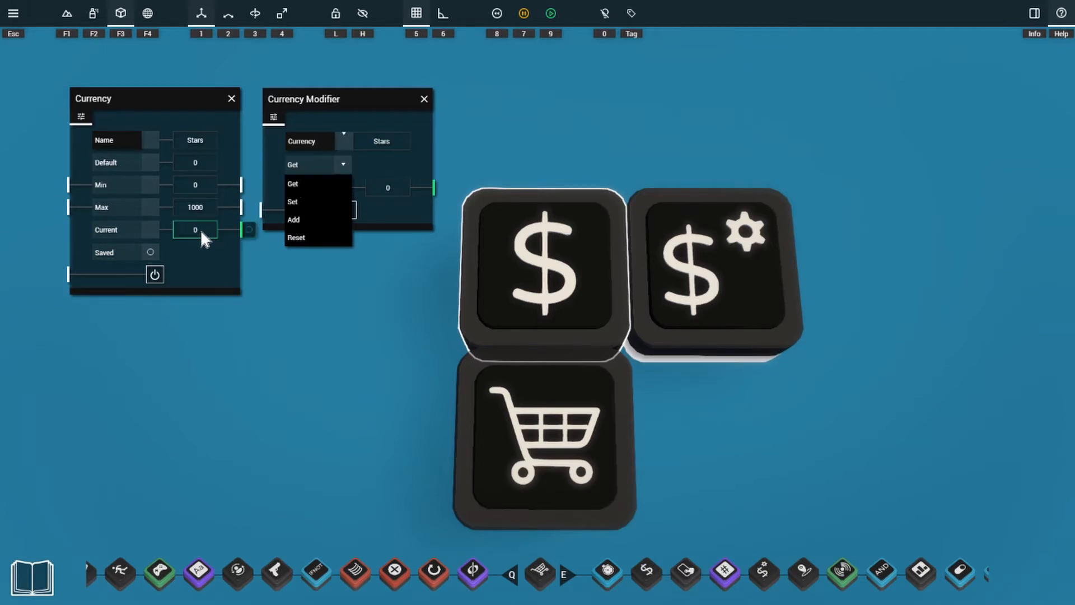
{"action": "left_click", "coordinate": [317, 197]}
{"action": "left_click", "coordinate": [317, 205]}
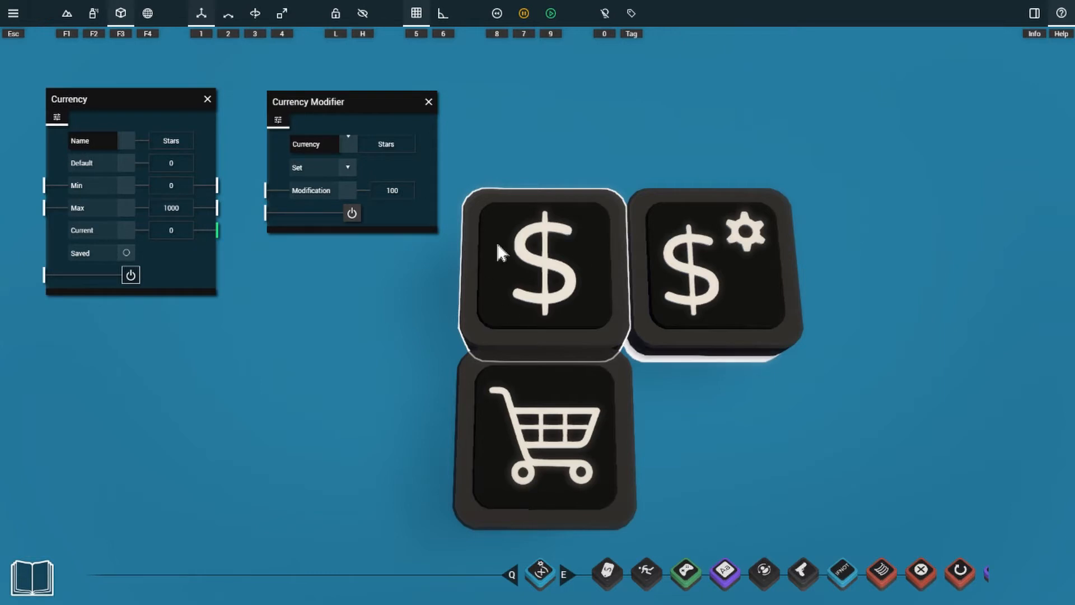
{"action": "double_click", "coordinate": [383, 190]}
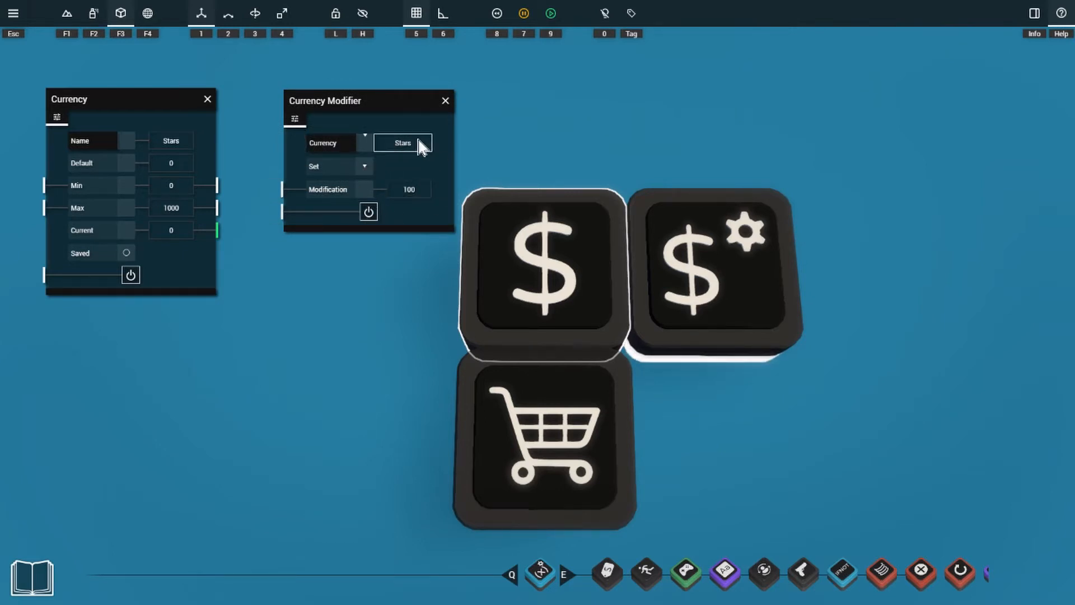
{"action": "left_click", "coordinate": [423, 189]}
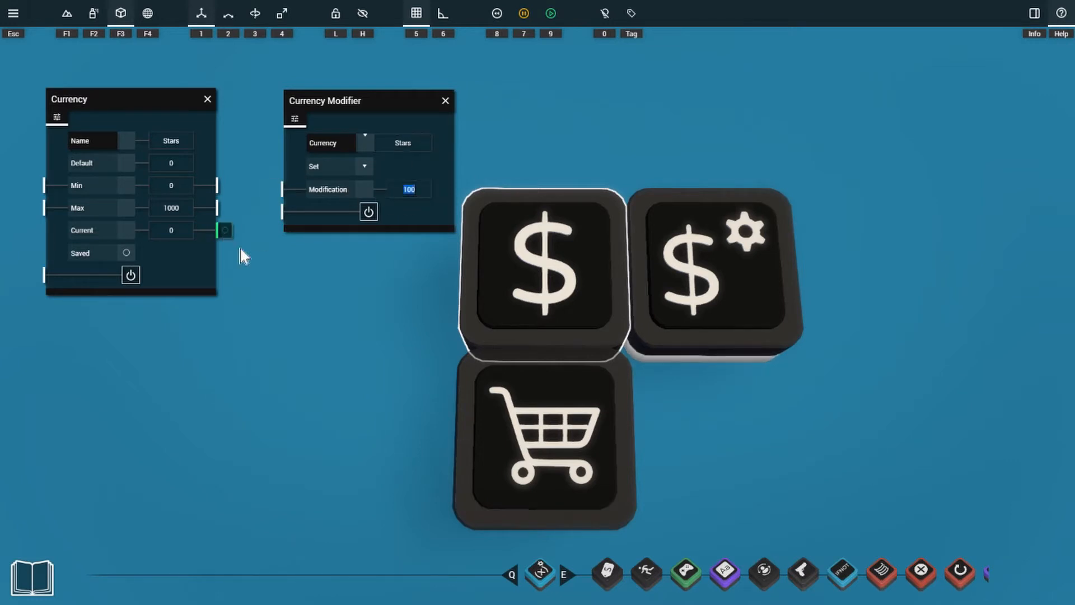
- Change the currency modifier's operation to Add and set its modification to -100
{"action": "left_click", "coordinate": [339, 166]}
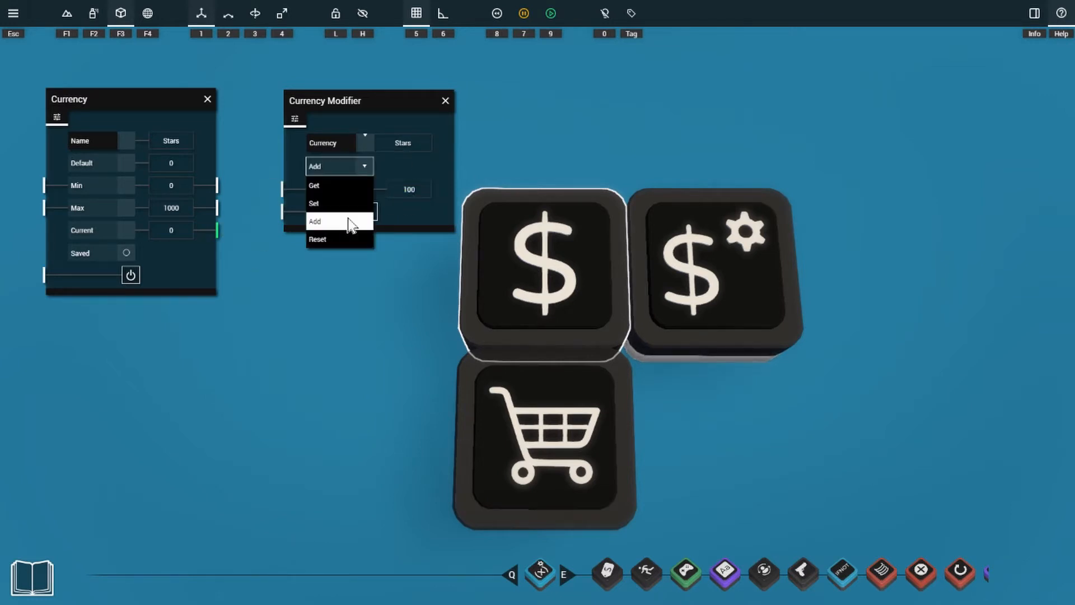
{"action": "left_click", "coordinate": [348, 221]}
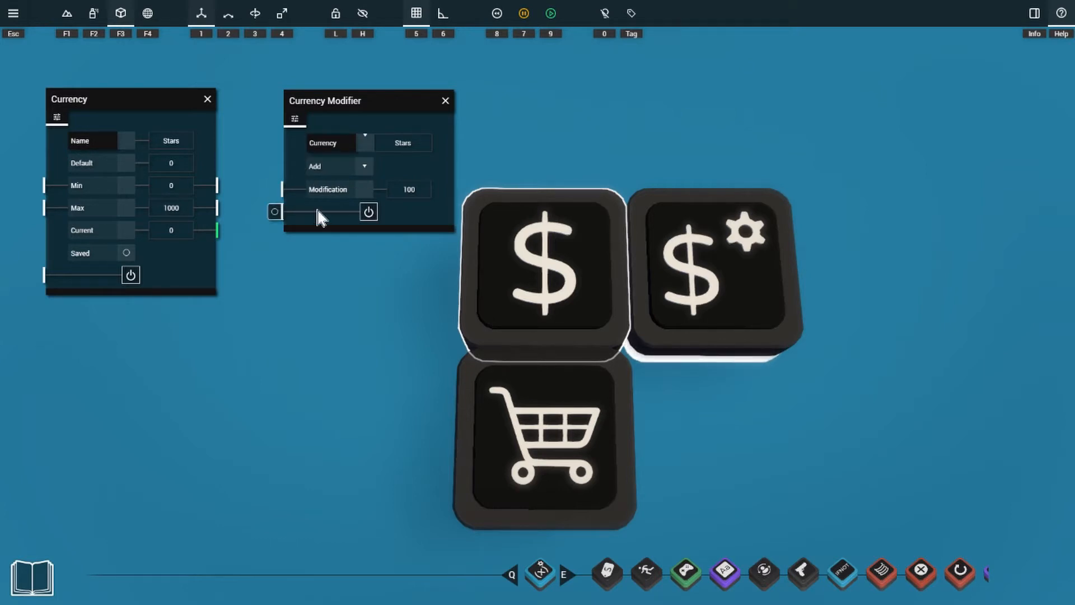
{"action": "left_click", "coordinate": [426, 193]}
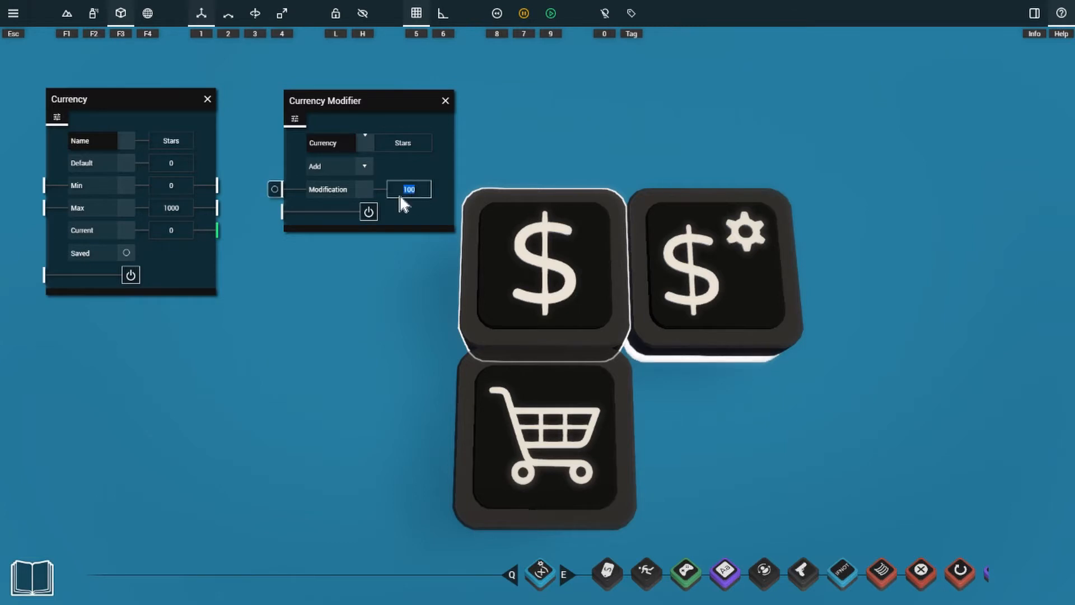
{"action": "left_click", "coordinate": [188, 227]}
{"action": "left_click", "coordinate": [346, 185]}
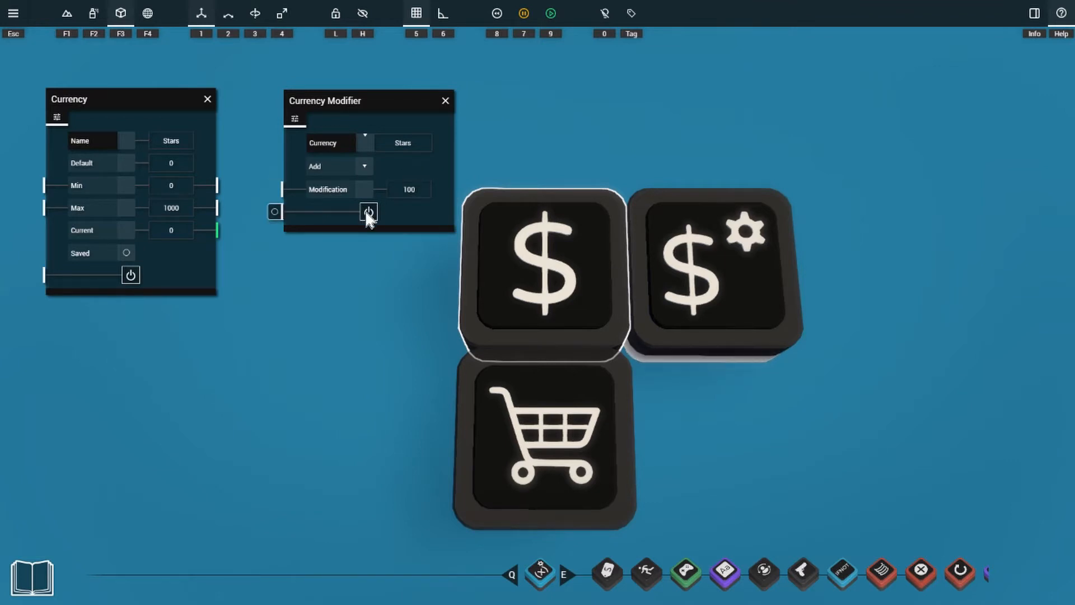
{"action": "left_click_drag", "start_coordinate": [414, 191], "coordinate": [386, 187]}
{"action": "left_click", "coordinate": [172, 230]}
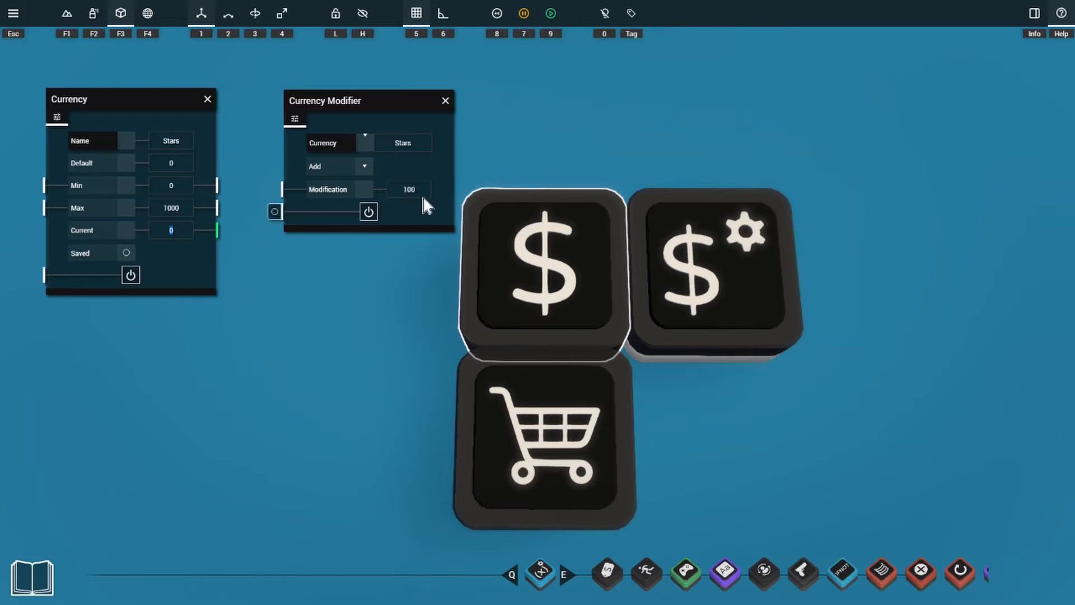
{"action": "left_click", "coordinate": [399, 189]}
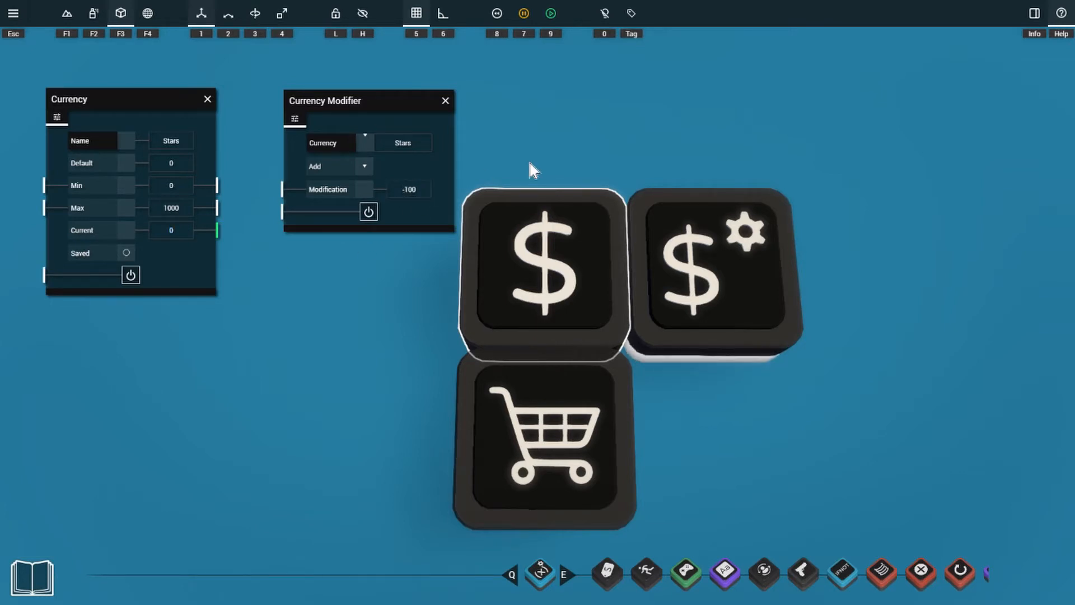
- Switch the currency modifier's operation to Reset, checking the default value of the Stars currency
{"action": "left_click", "coordinate": [338, 166]}
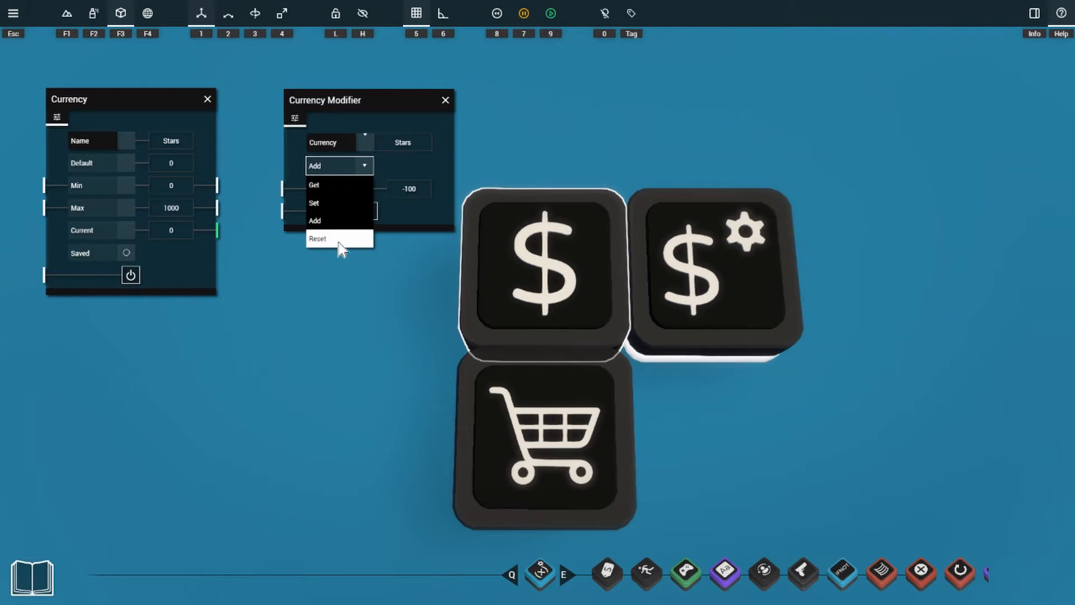
{"action": "left_click", "coordinate": [340, 242]}
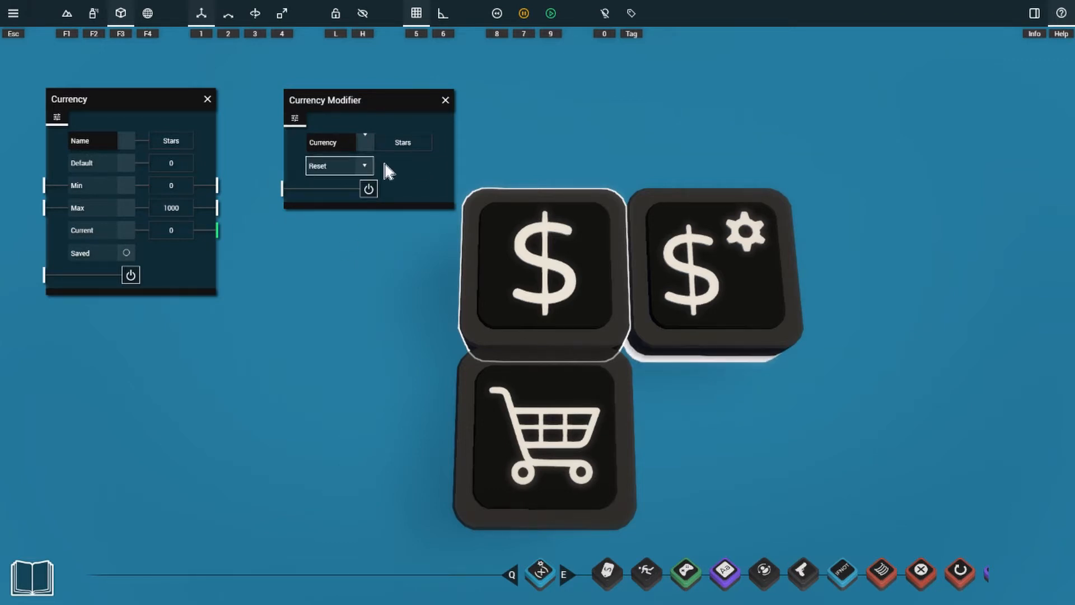
{"action": "left_click", "coordinate": [156, 165]}
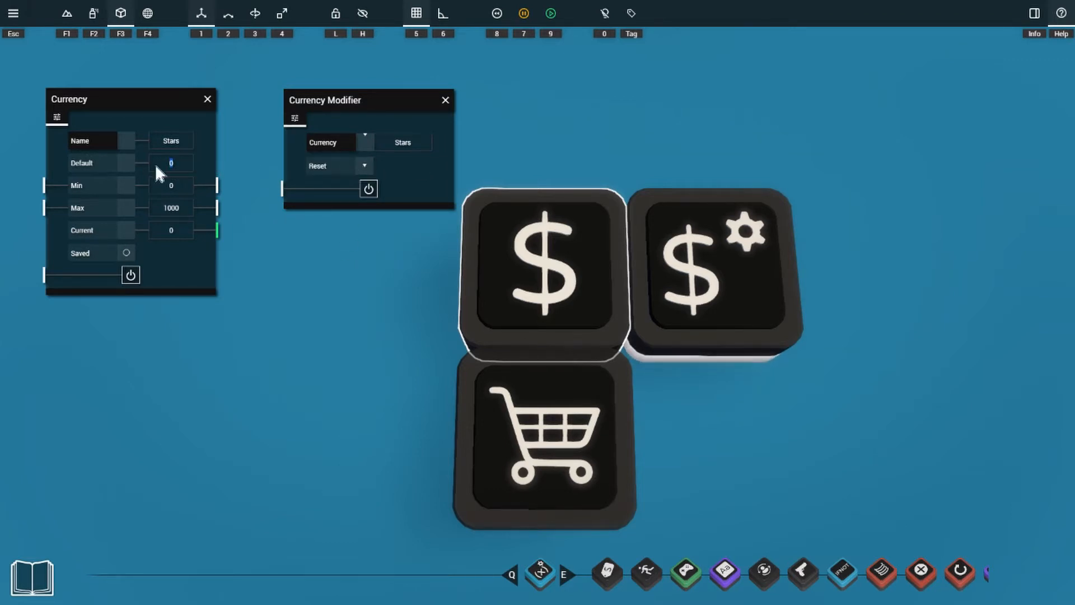
{"action": "left_click", "coordinate": [169, 161]}
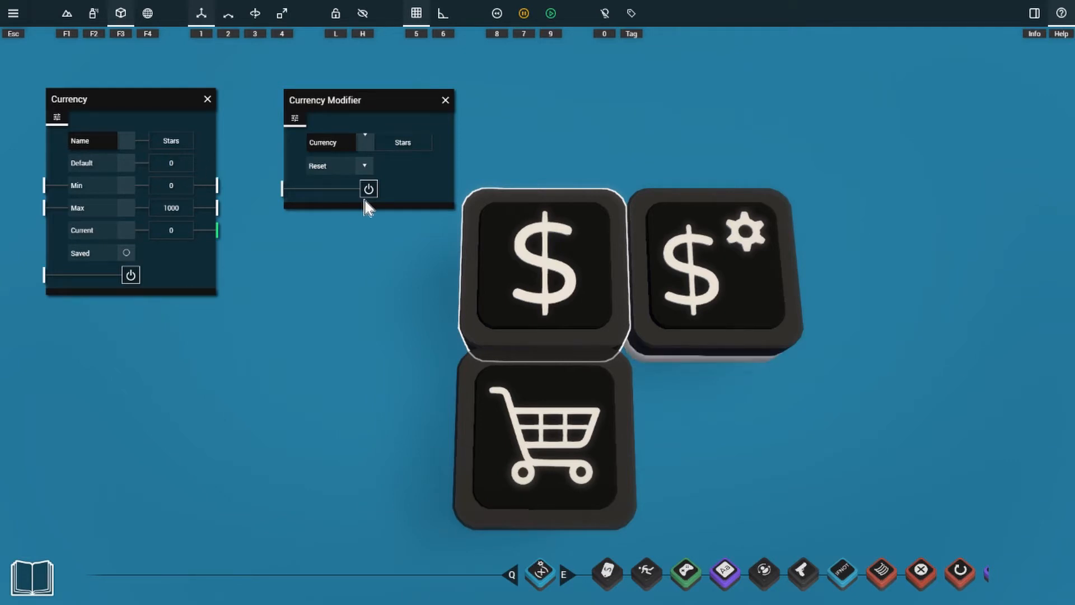
{"action": "left_click", "coordinate": [347, 161]}
{"action": "left_click", "coordinate": [338, 237]}
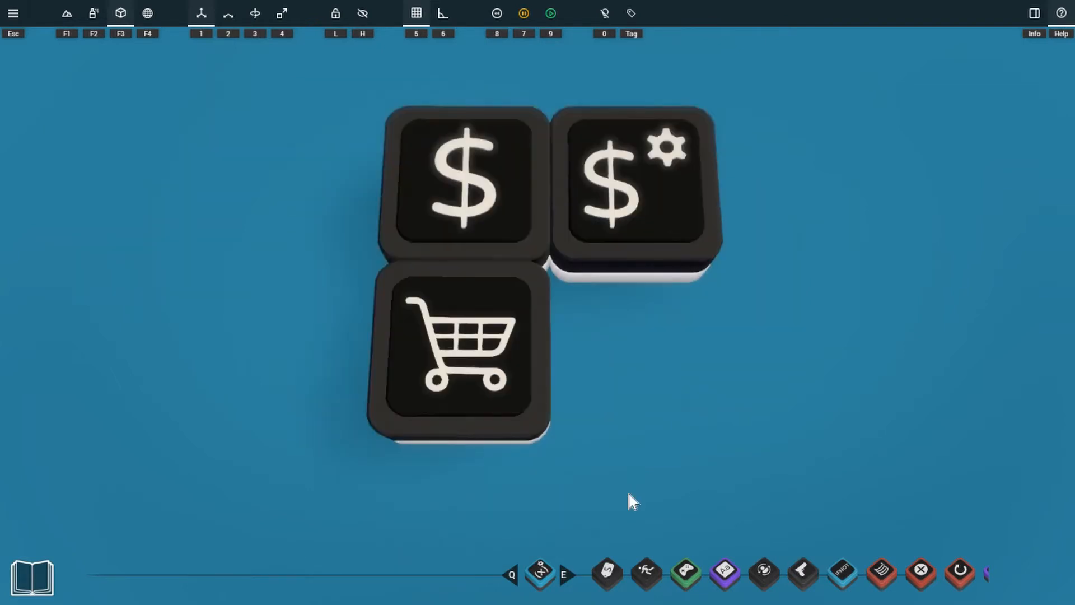
- Place a product block beside the shop, named "Jump height" and with the blue rocket picture as its image
{"action": "left_click", "coordinate": [606, 572]}
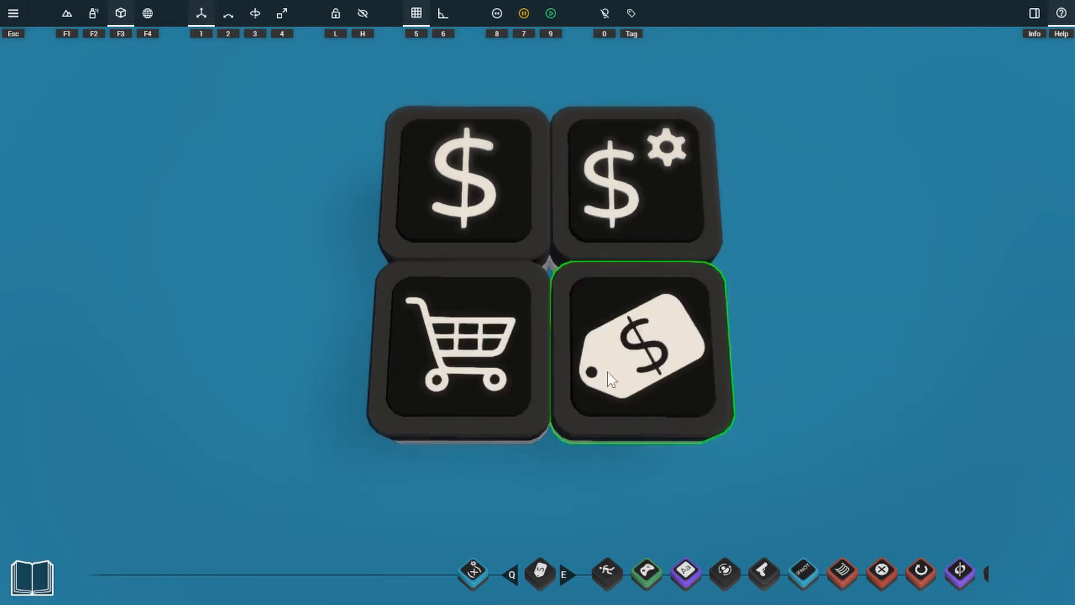
{"action": "left_click", "coordinate": [596, 364]}
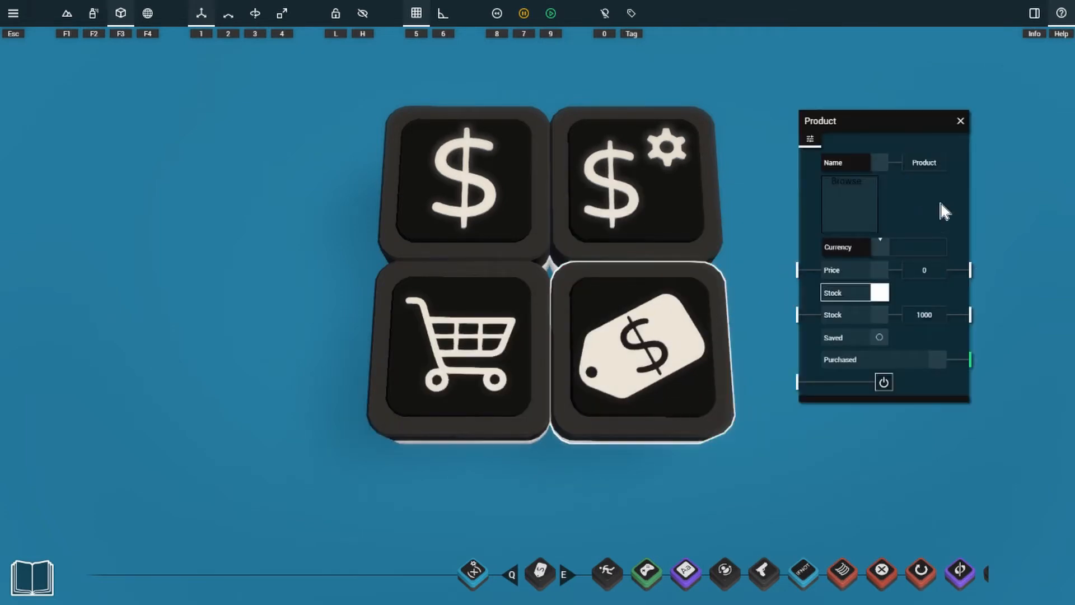
{"action": "left_click", "coordinate": [939, 164]}
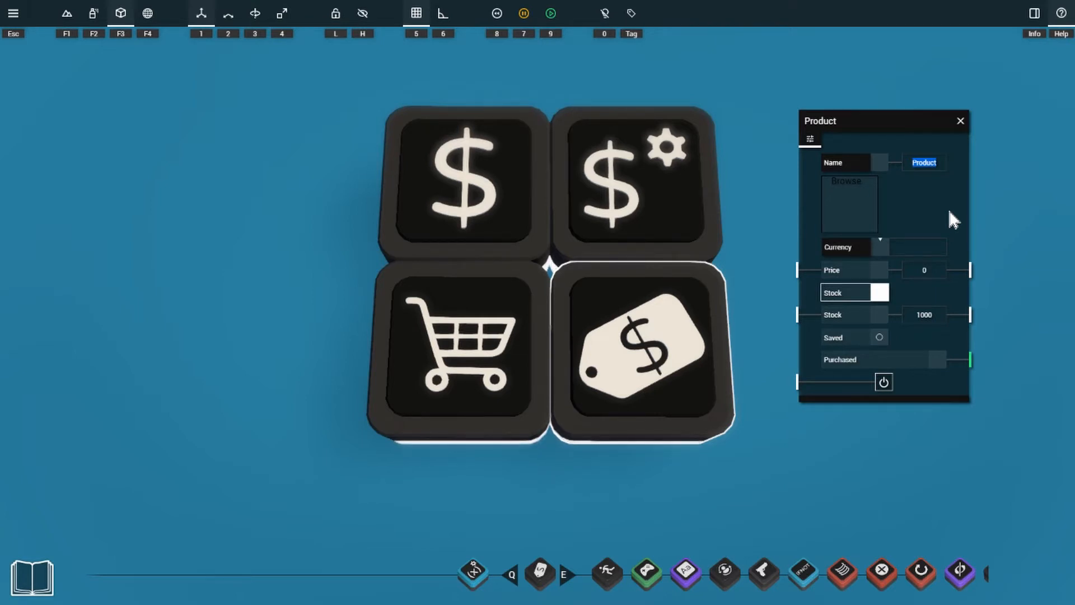
{"action": "type", "text": "Jump height"}
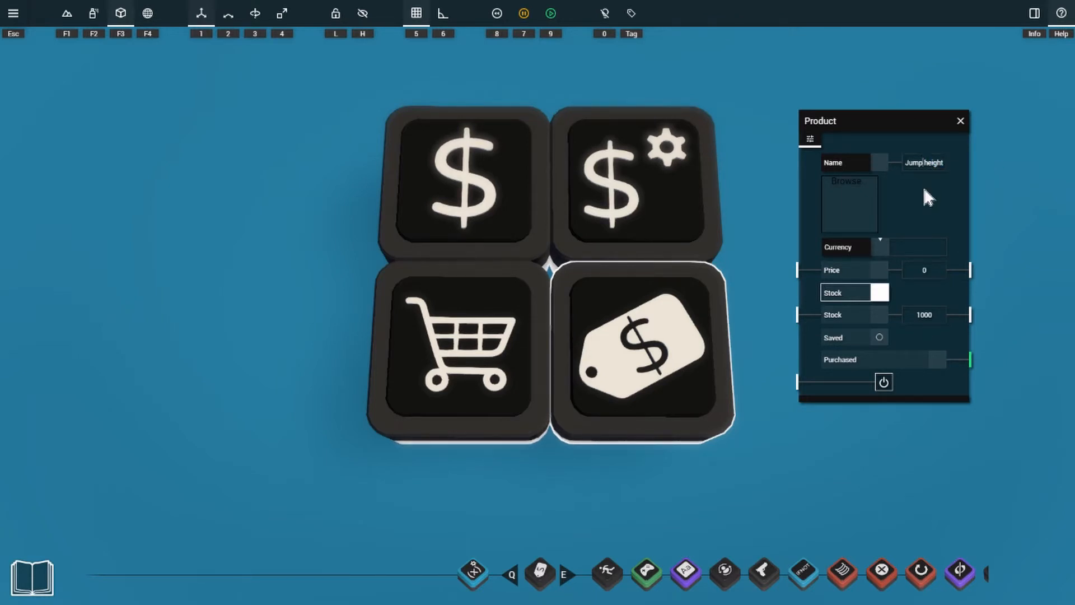
{"action": "left_click", "coordinate": [855, 199]}
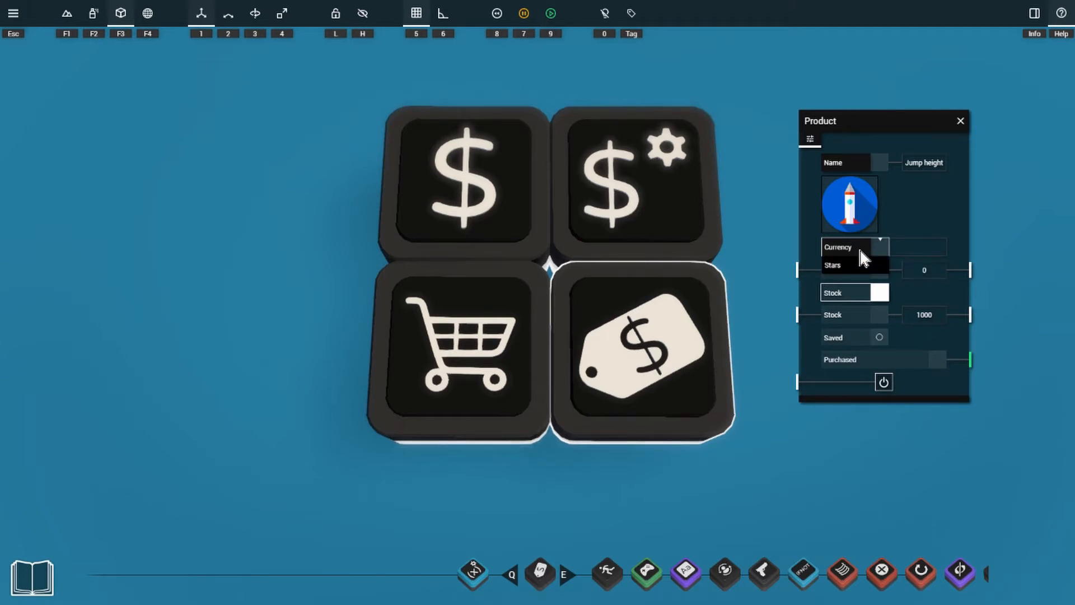
- Set the Jump height product's currency to Stars, its price to 100 and its stock to 3
{"action": "left_click", "coordinate": [835, 265]}
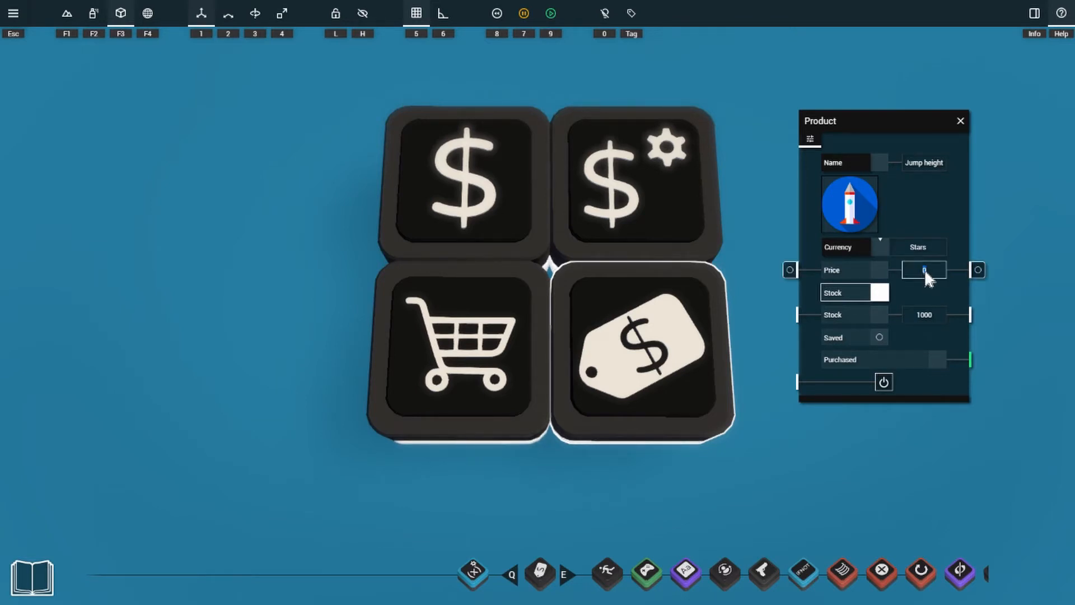
{"action": "type", "text": "100"}
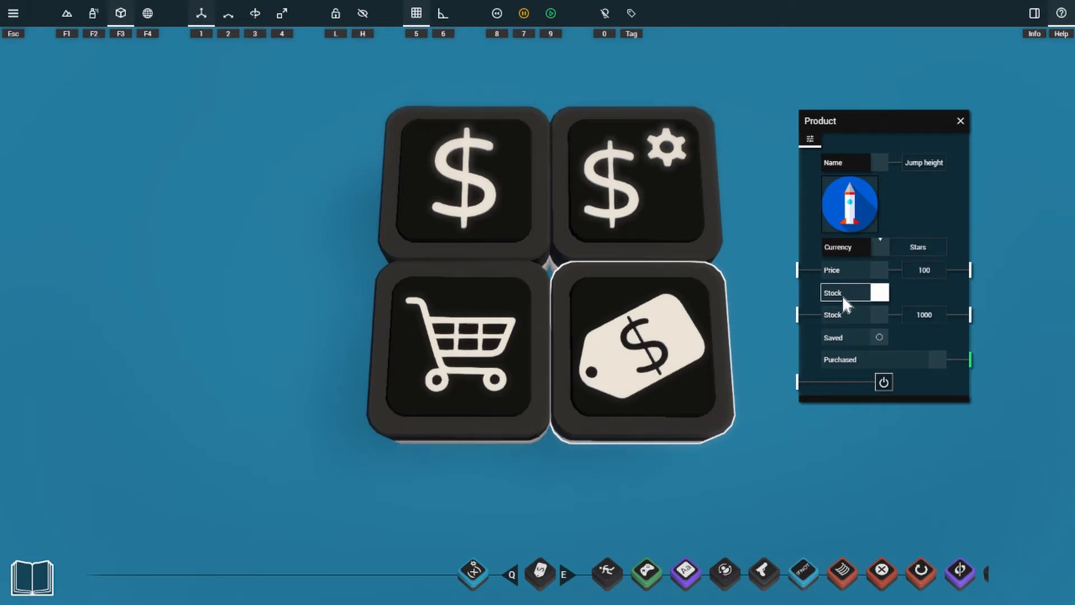
{"action": "left_click", "coordinate": [924, 315]}
{"action": "type", "text": "3"}
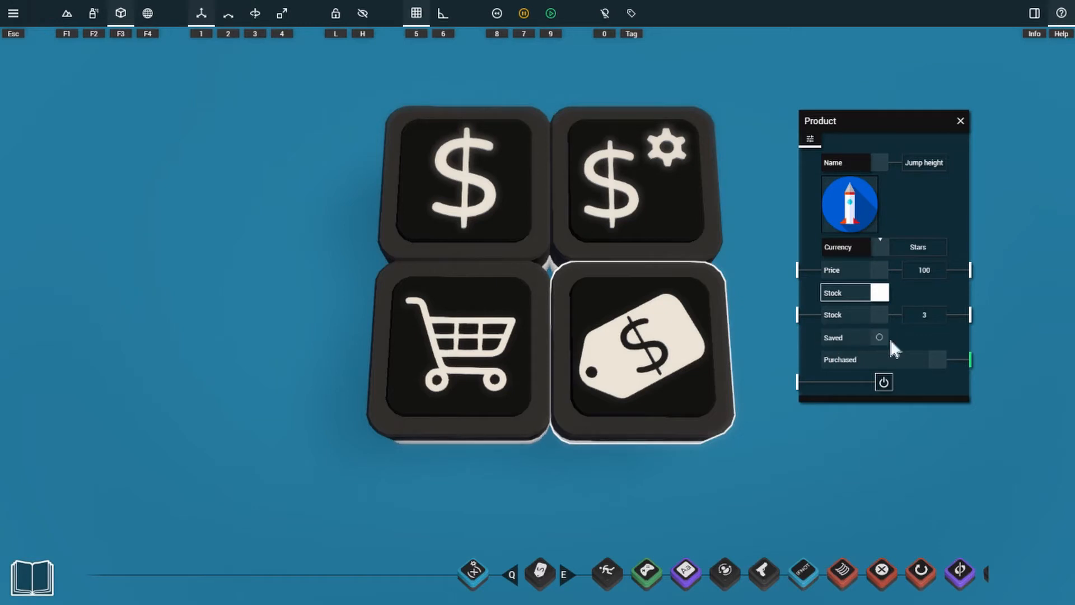
{"action": "left_click", "coordinate": [856, 338]}
{"action": "left_click", "coordinate": [855, 338]}
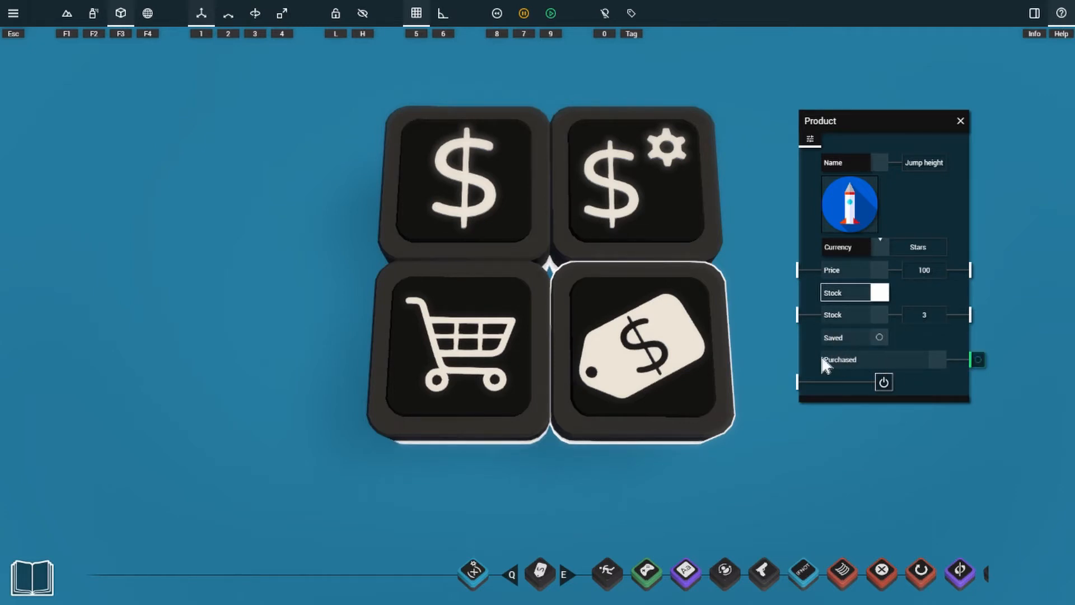
{"action": "left_click_drag", "start_coordinate": [980, 359], "coordinate": [1033, 361]}
- Open the shop's settings alongside the product's and add the Jump height product to the shop's product list
{"action": "left_click_drag", "start_coordinate": [935, 124], "coordinate": [1007, 84]}
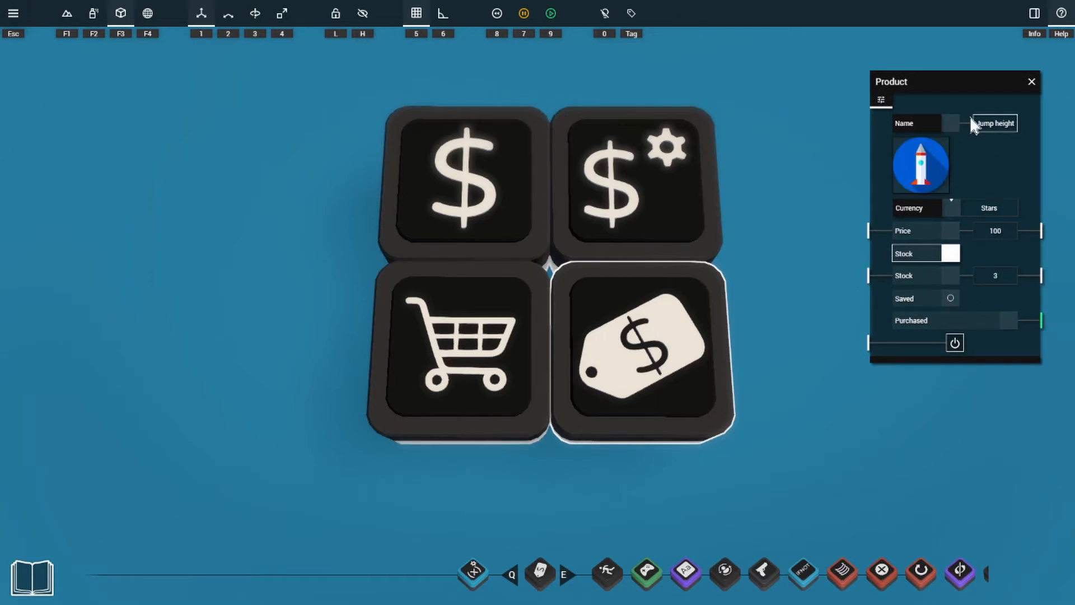
{"action": "left_click", "coordinate": [485, 367]}
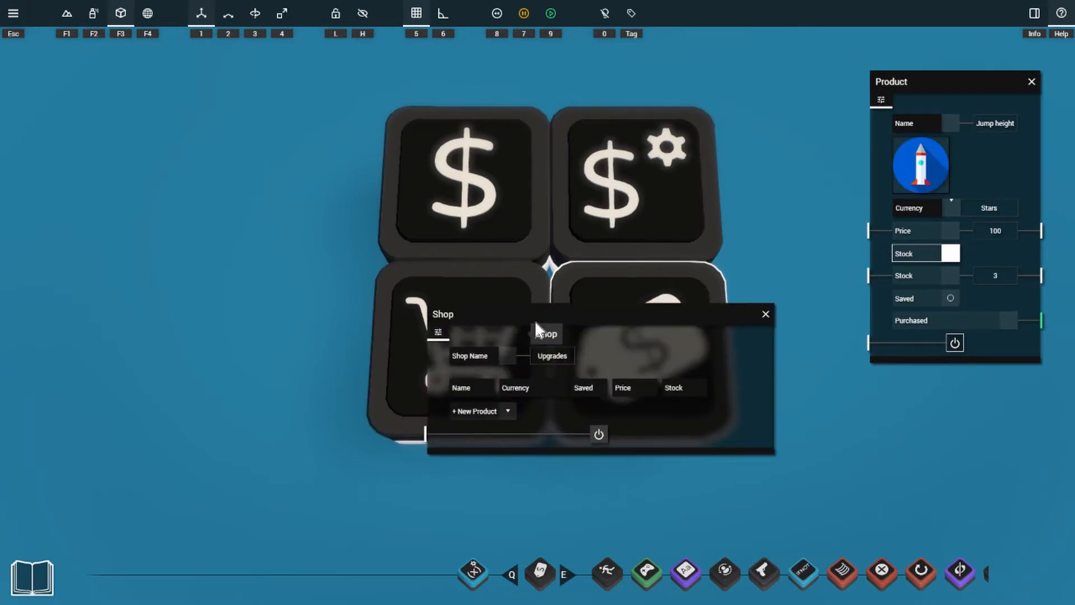
{"action": "left_click_drag", "start_coordinate": [534, 320], "coordinate": [781, 384]}
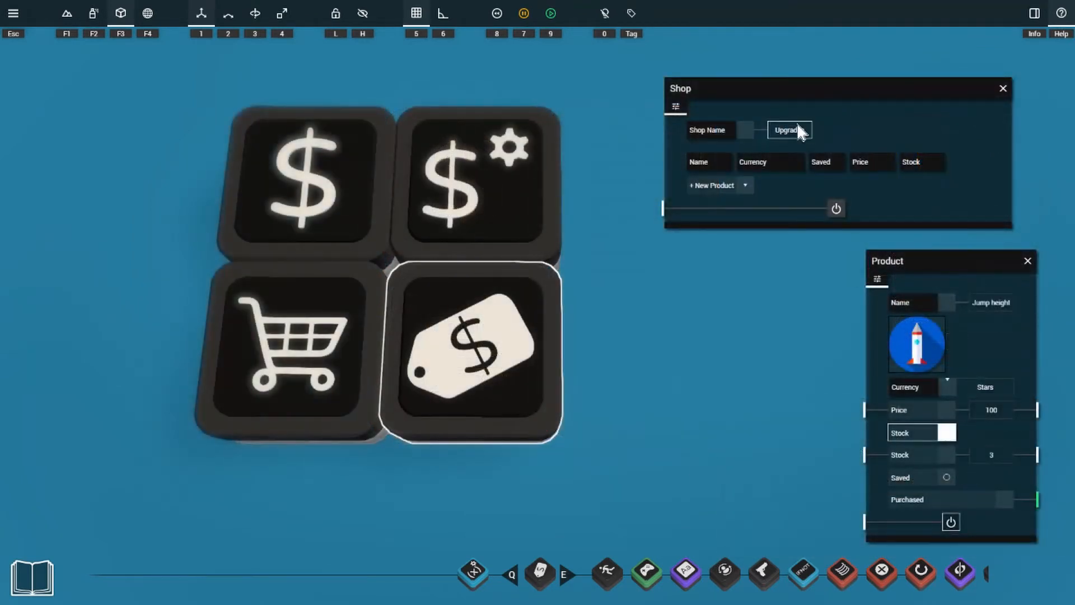
{"action": "left_click_drag", "start_coordinate": [766, 182], "coordinate": [784, 178]}
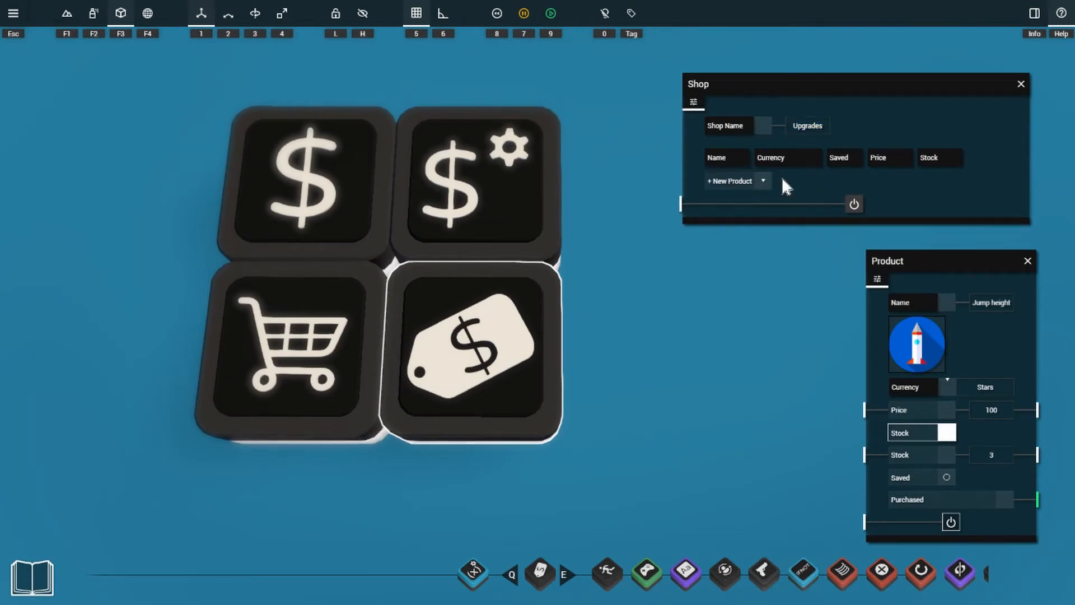
{"action": "left_click", "coordinate": [763, 181]}
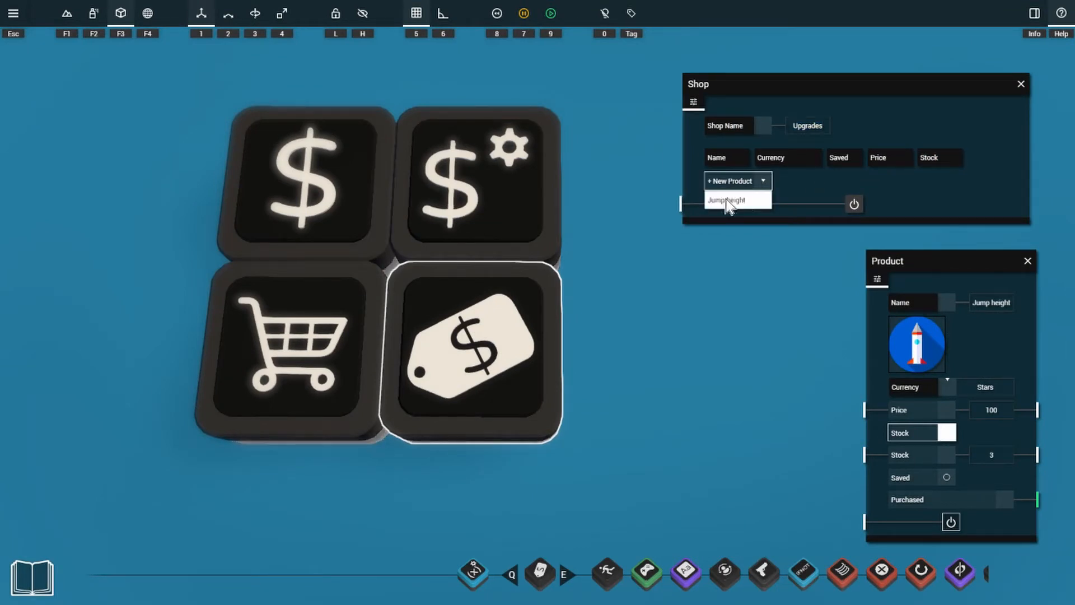
{"action": "left_click", "coordinate": [740, 202]}
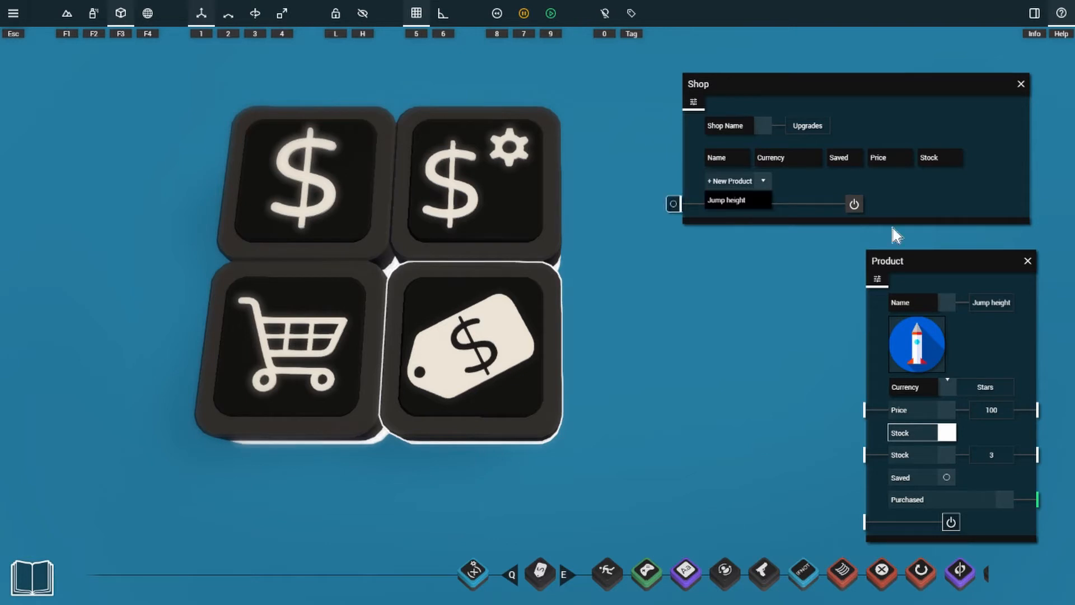
{"action": "left_click", "coordinate": [745, 203]}
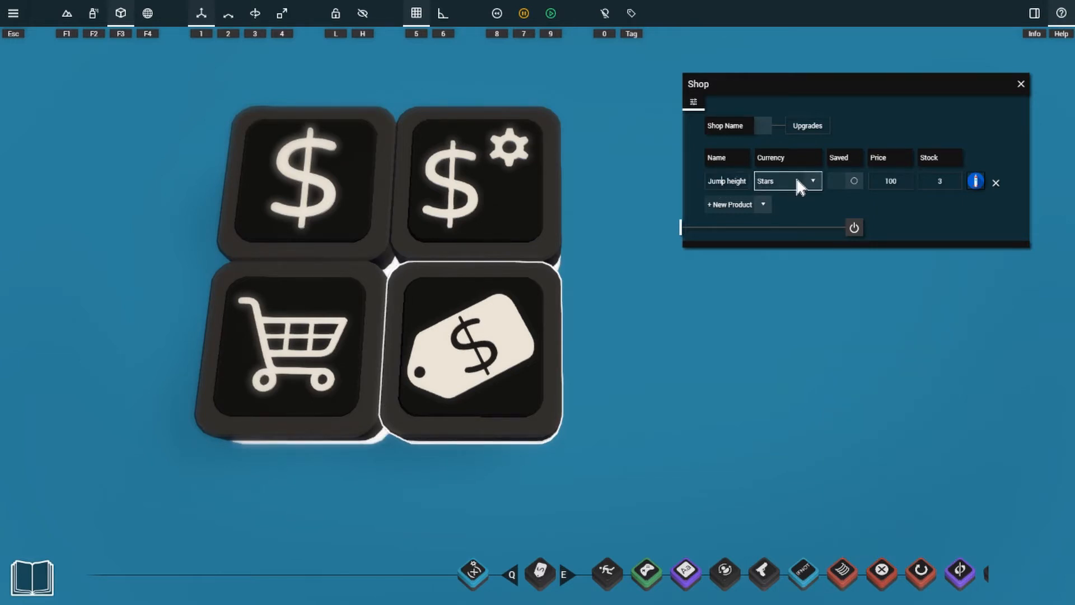
- Change the Jump height entry's icon in the shop to the yellow lightning bolt and check it in the product block
{"action": "left_click", "coordinate": [796, 179]}
{"action": "left_click", "coordinate": [796, 180]}
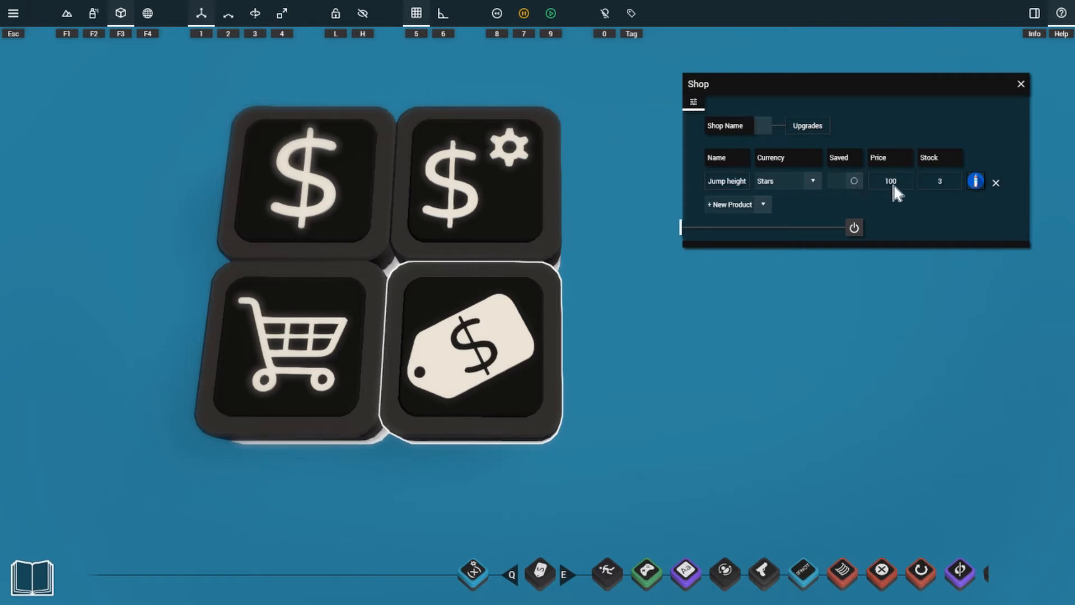
{"action": "left_click", "coordinate": [943, 181]}
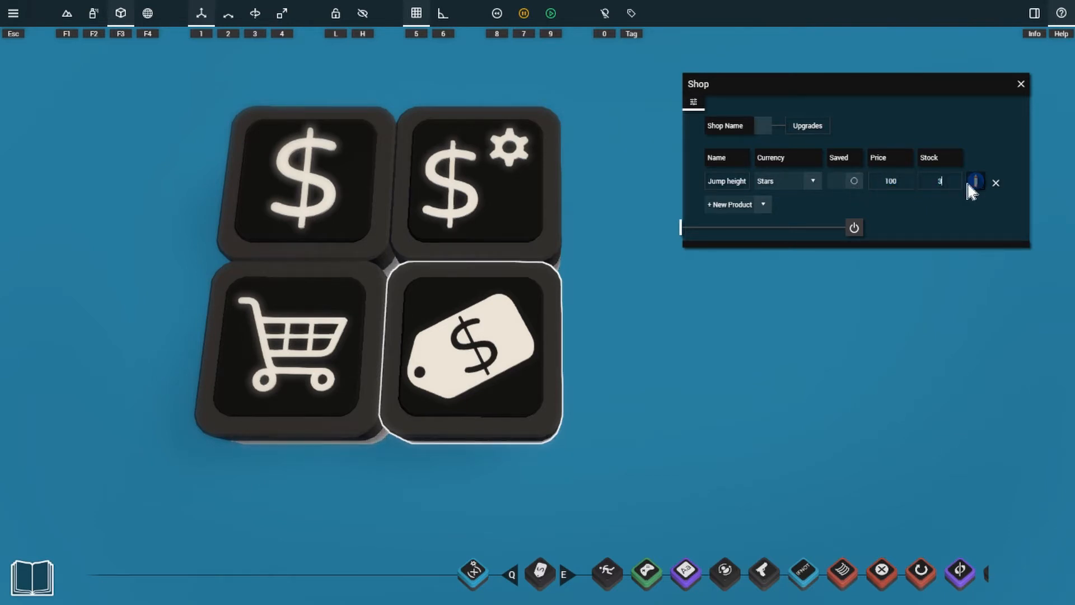
{"action": "left_click", "coordinate": [972, 182]}
{"action": "left_click", "coordinate": [973, 179]}
{"action": "left_click", "coordinate": [977, 178]}
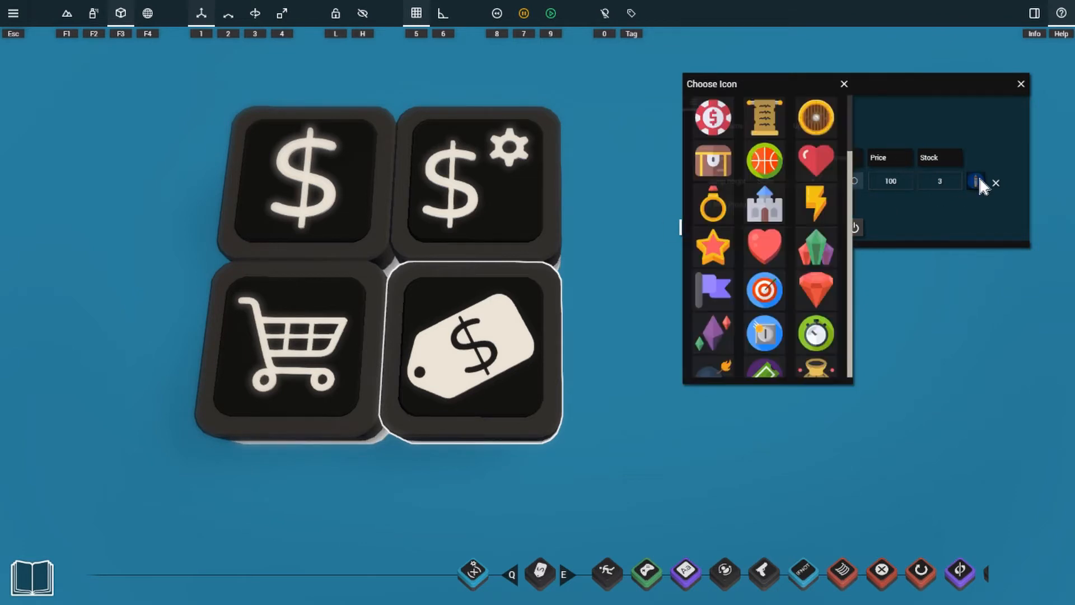
{"action": "left_click", "coordinate": [816, 205]}
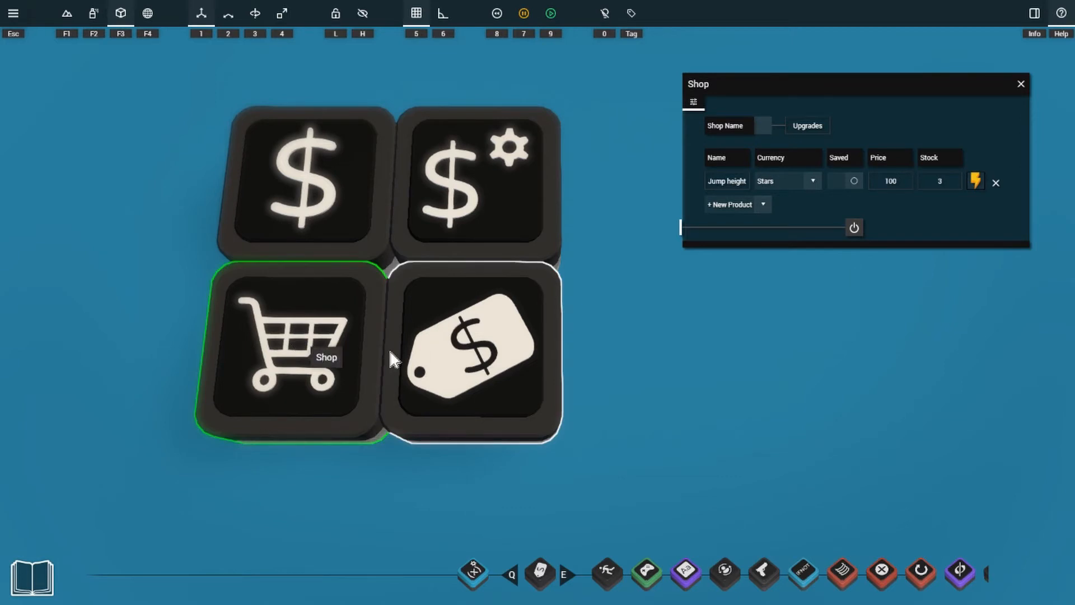
{"action": "left_click", "coordinate": [472, 374]}
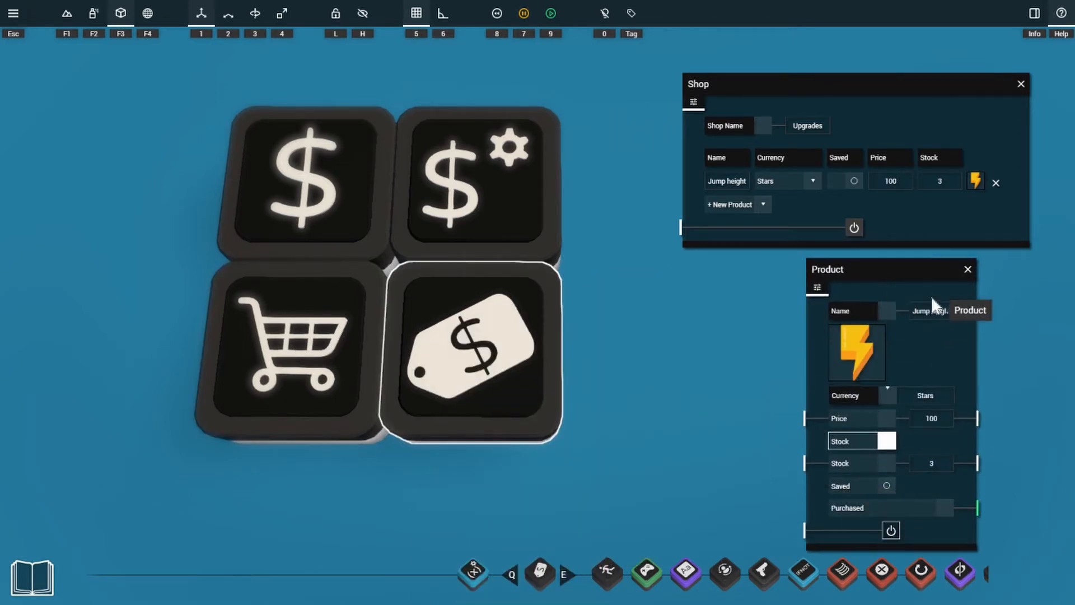
{"action": "left_click", "coordinate": [967, 270]}
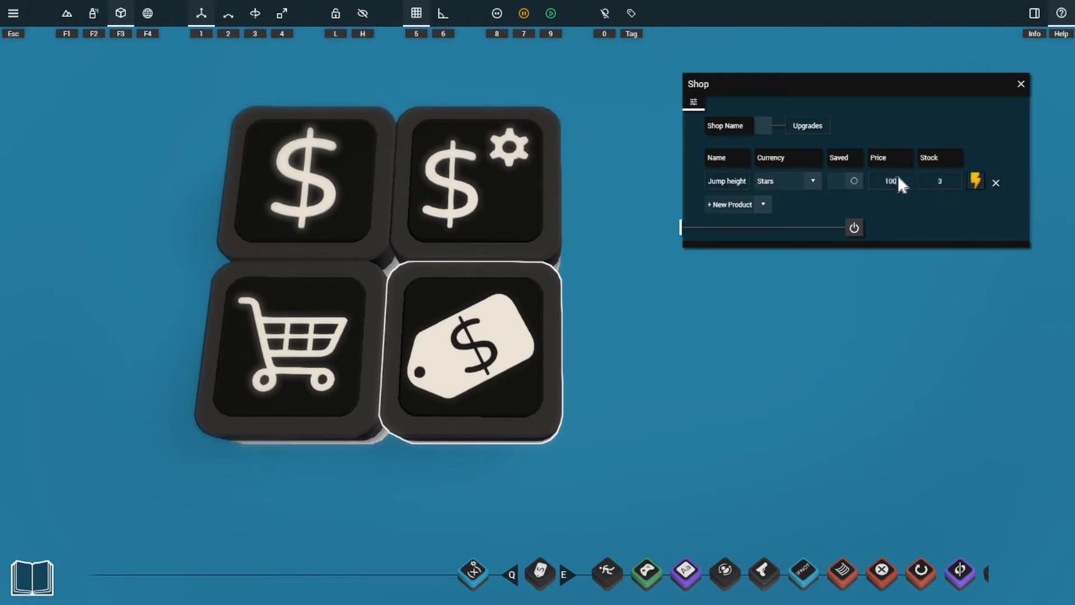
- Set the default value of the Stars currency to 1000
{"action": "left_click", "coordinate": [388, 206]}
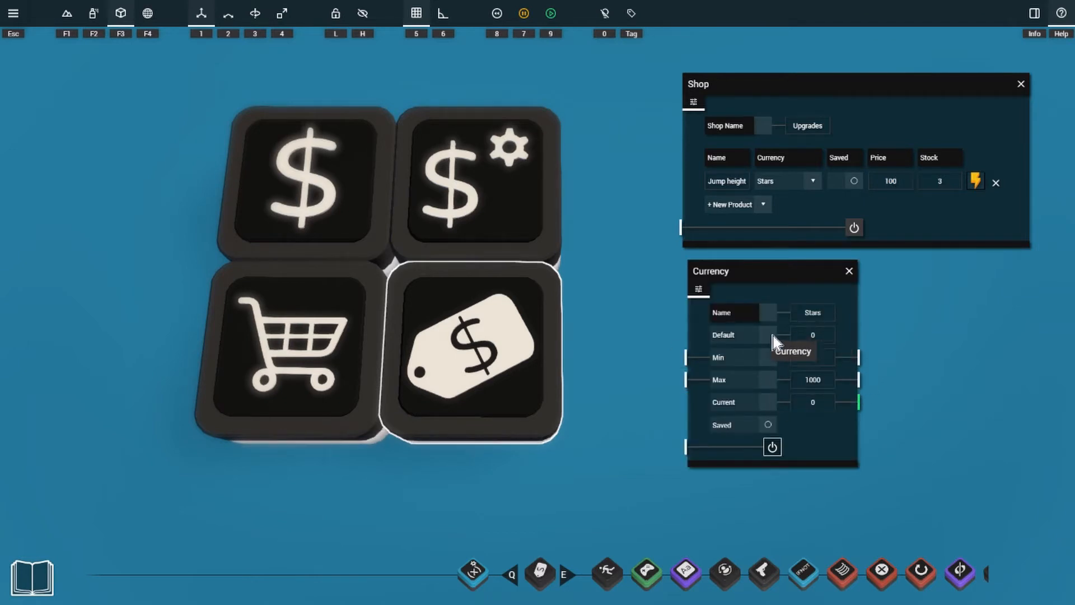
{"action": "left_click", "coordinate": [813, 335]}
{"action": "type", "text": "1000"}
{"action": "key", "text": "Return"}
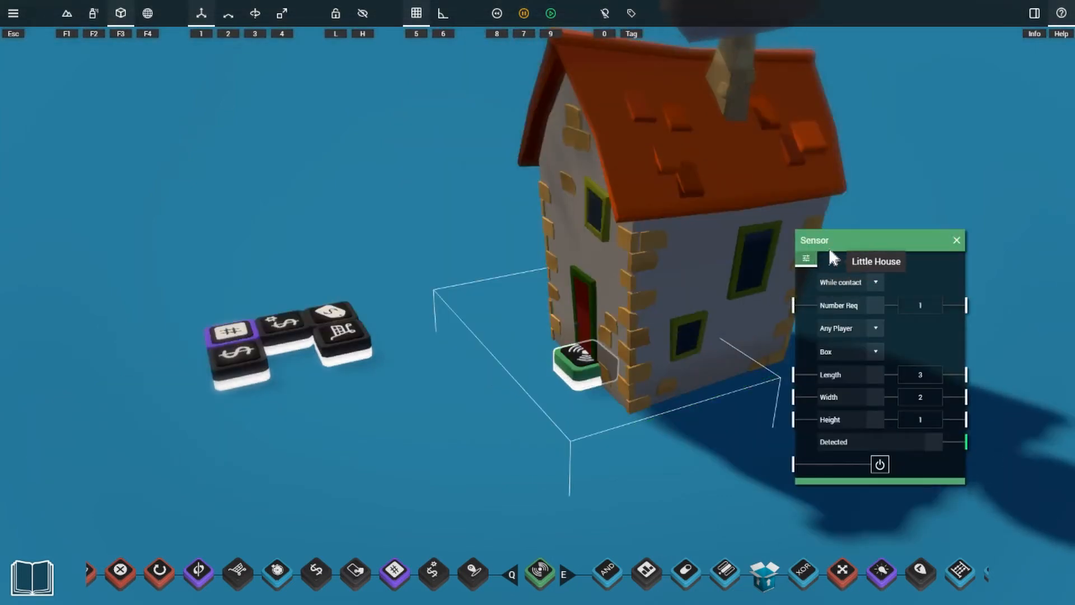
- Review the shape options of the sensor at the house door, keeping Box
{"action": "left_click_drag", "start_coordinate": [832, 243], "coordinate": [883, 199]}
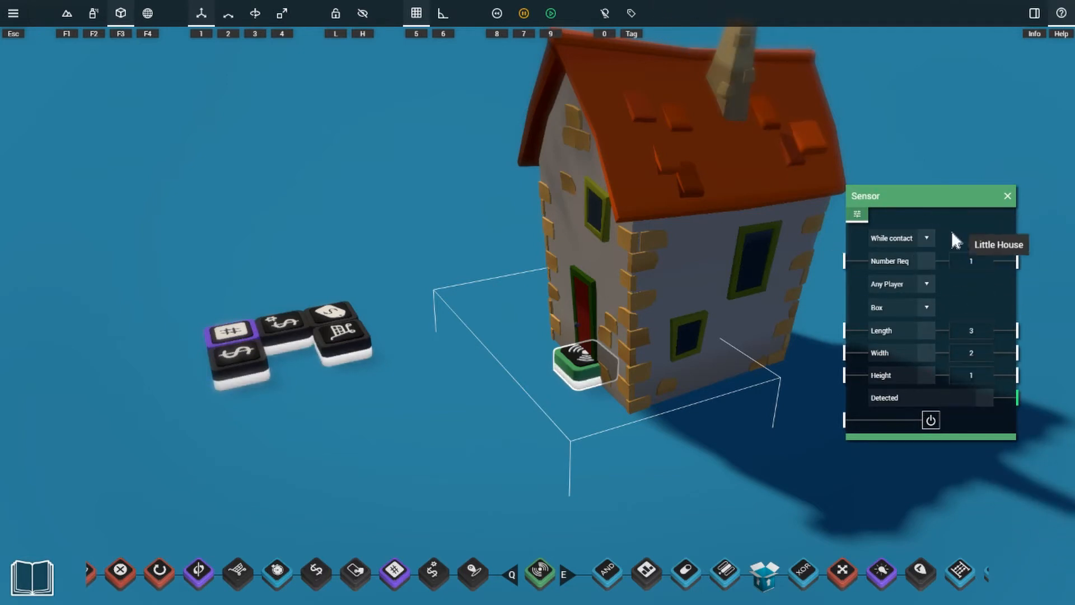
{"action": "left_click", "coordinate": [894, 307]}
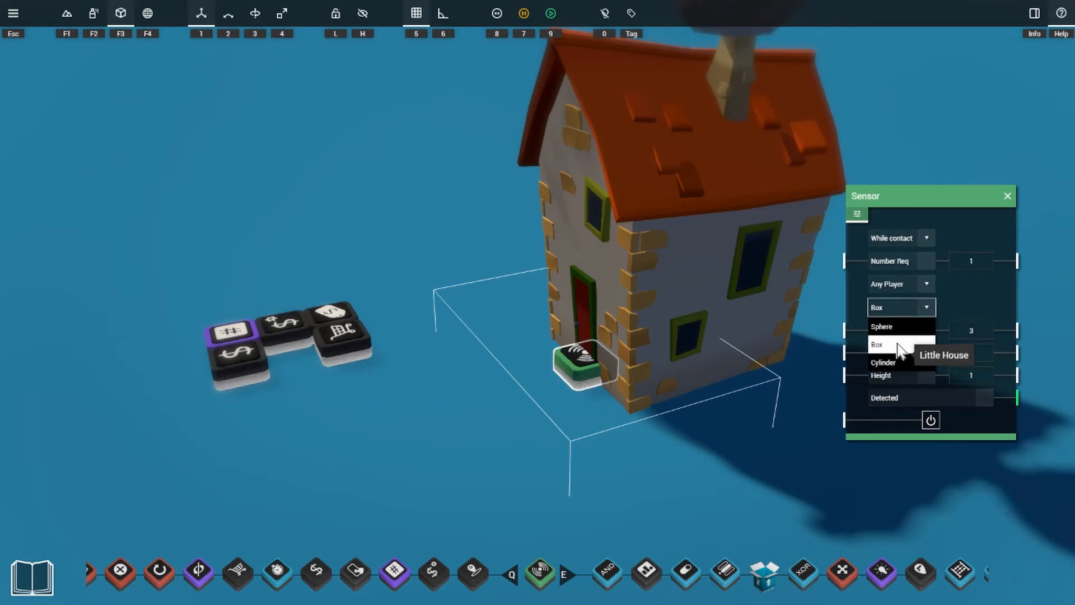
{"action": "left_click", "coordinate": [912, 306]}
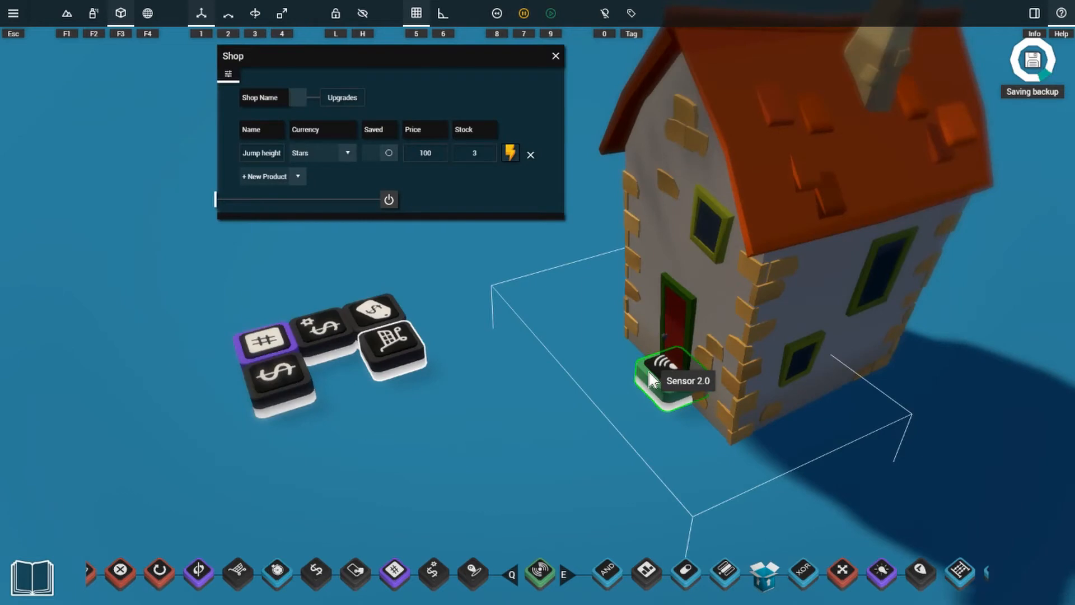
- Connect the door sensor's Detected output to the shop's power input and close both settings windows
{"action": "left_click", "coordinate": [667, 370]}
{"action": "left_click_drag", "start_coordinate": [675, 342], "coordinate": [85, 91]}
{"action": "left_click_drag", "start_coordinate": [263, 65], "coordinate": [292, 83]}
{"action": "mouse_move", "coordinate": [168, 284]}
{"action": "left_click_drag", "start_coordinate": [187, 285], "coordinate": [237, 223]}
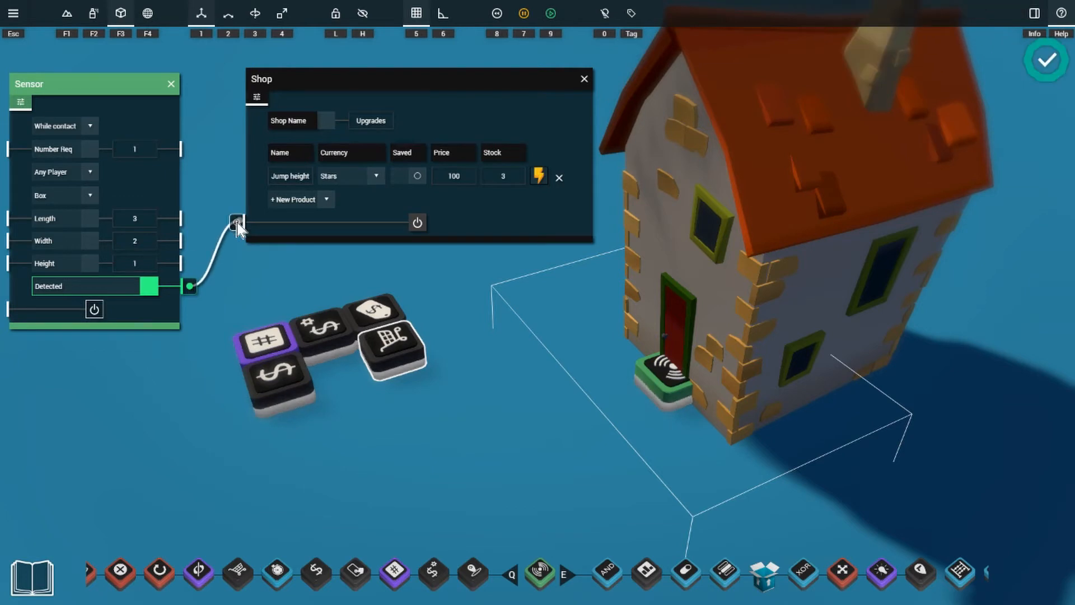
{"action": "left_click", "coordinate": [171, 84]}
{"action": "left_click", "coordinate": [584, 78]}
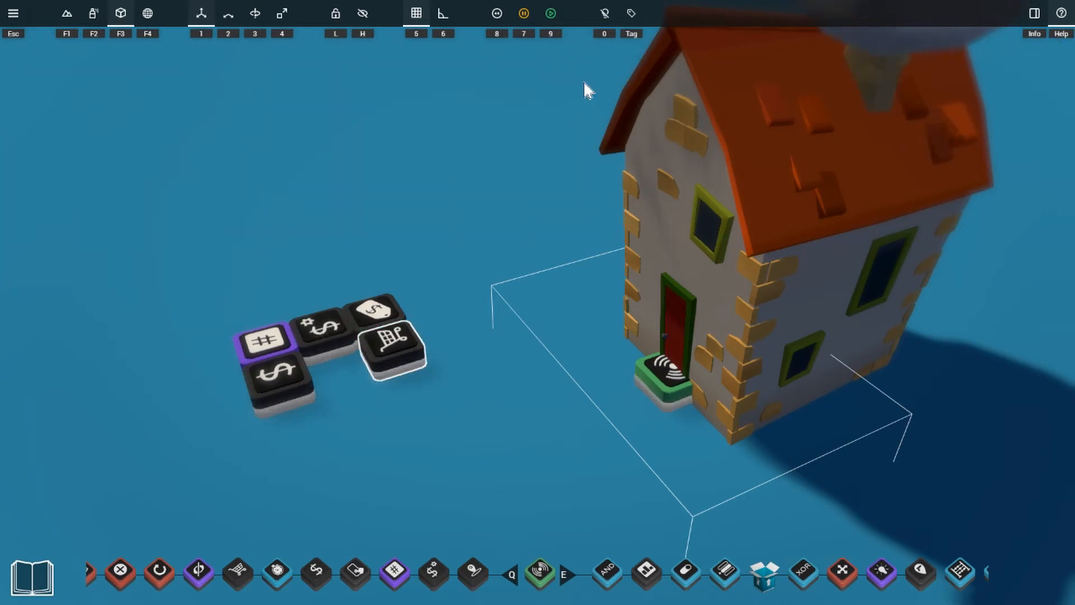
- Playtest the level by walking to the house door and buying Jump height from the Upgrades shop
{"action": "key", "text": "9"}
{"action": "key", "text": "w"}
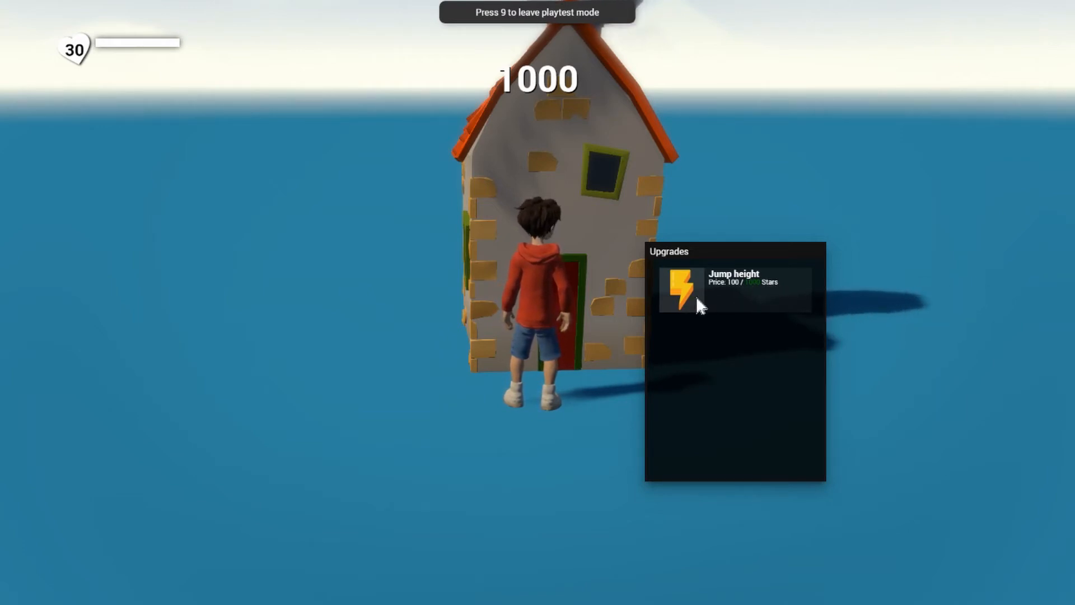
{"action": "left_click", "coordinate": [751, 288]}
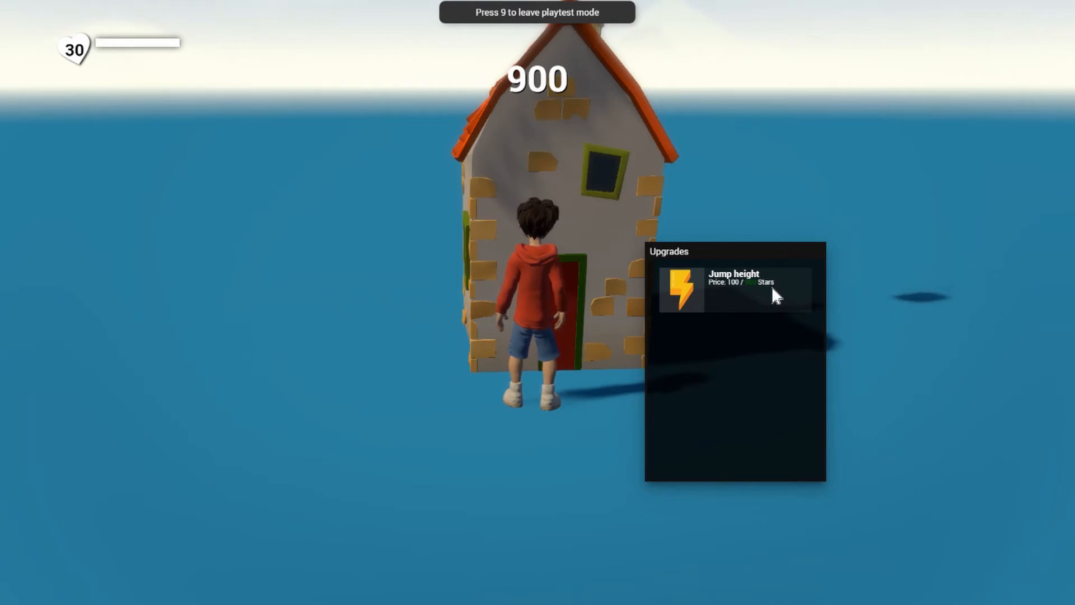
{"action": "key", "text": "9"}
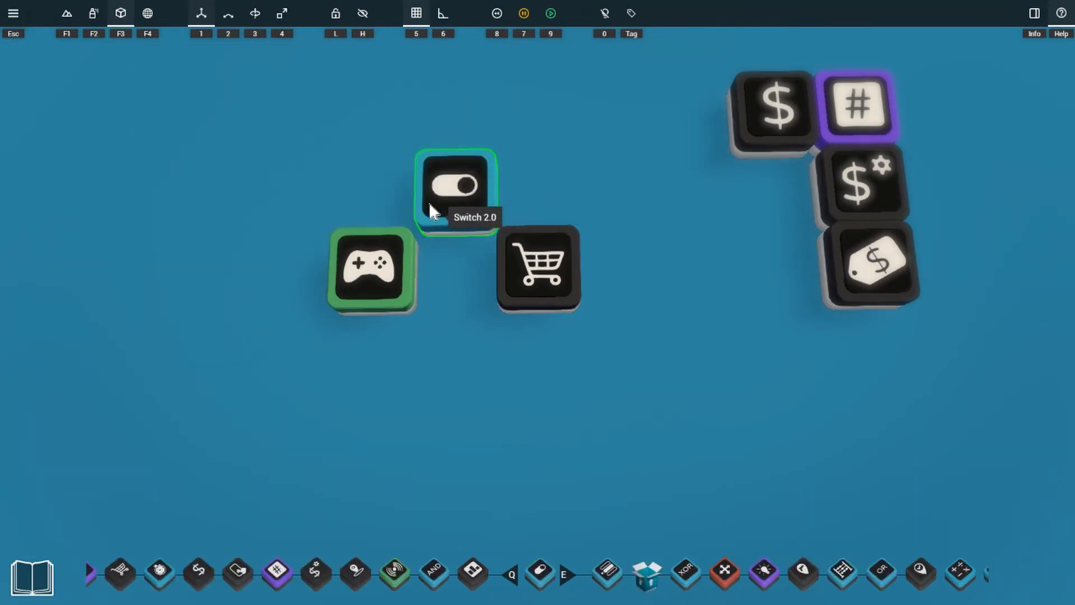
- Wire the input trigger's Key Pressed output to the switch's Input and the switch's Toggle output to the shop's power input
{"action": "left_click", "coordinate": [452, 187]}
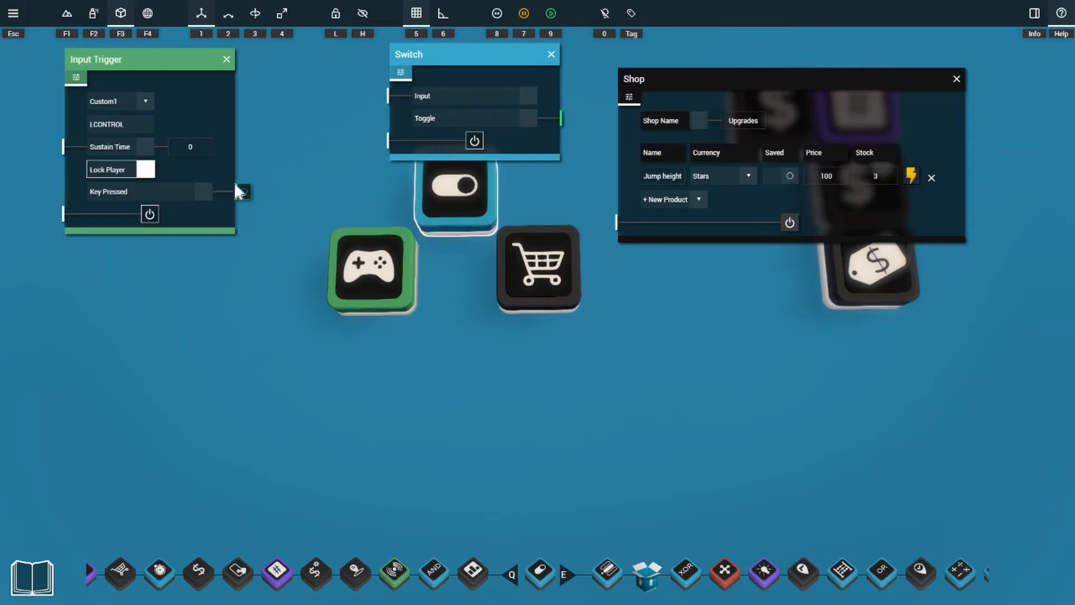
{"action": "left_click_drag", "start_coordinate": [244, 192], "coordinate": [382, 98]}
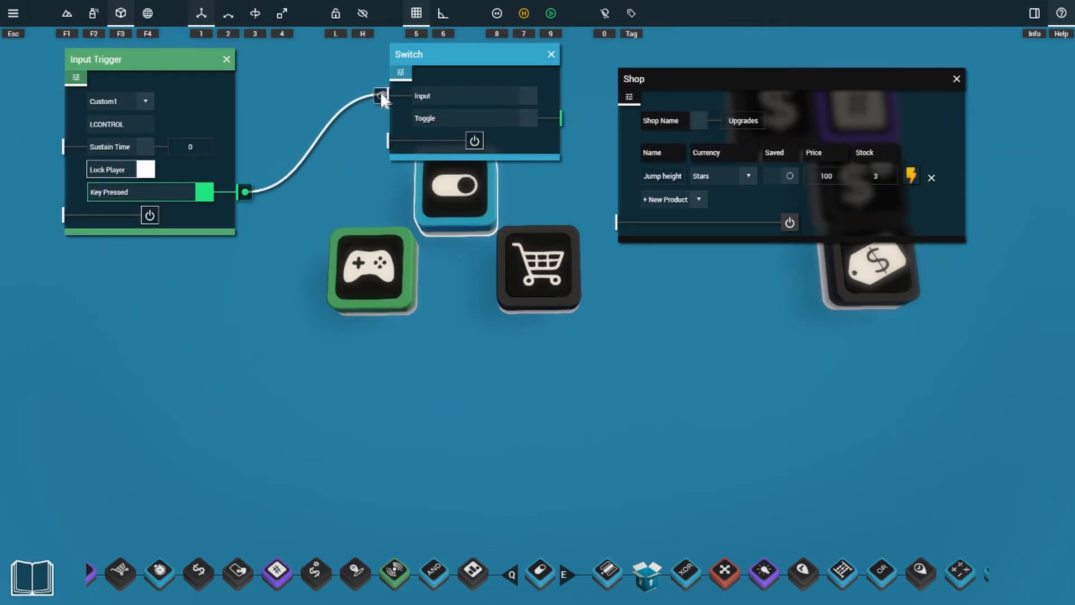
{"action": "left_click_drag", "start_coordinate": [442, 59], "coordinate": [386, 60]}
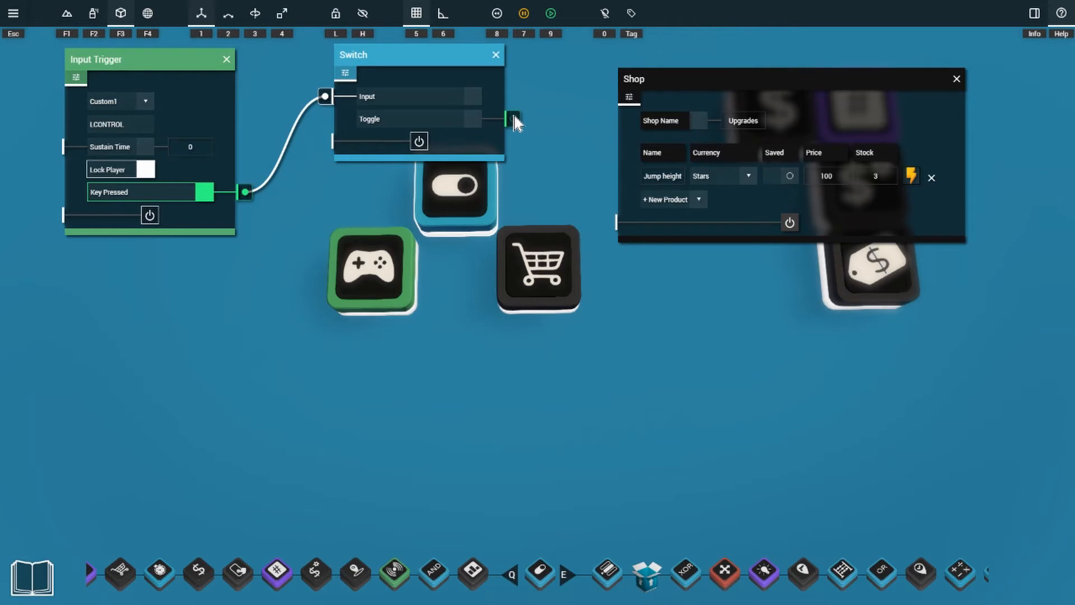
{"action": "left_click_drag", "start_coordinate": [513, 115], "coordinate": [608, 222]}
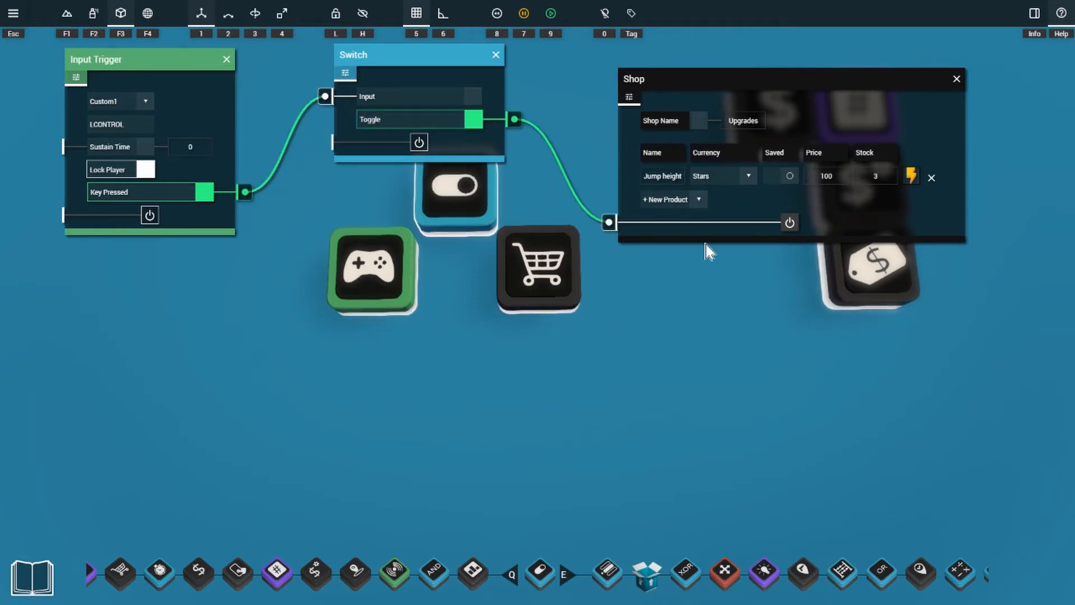
- Playtest opening and closing the Upgrades shop with the assigned key, and run around the level
{"action": "key", "text": "9"}
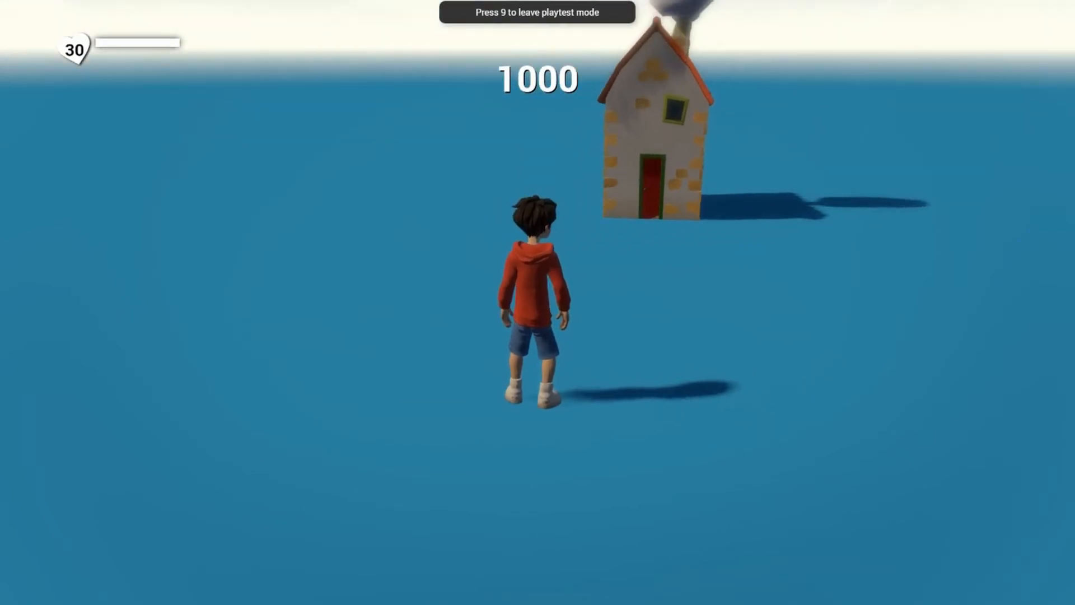
{"action": "key", "text": "e"}
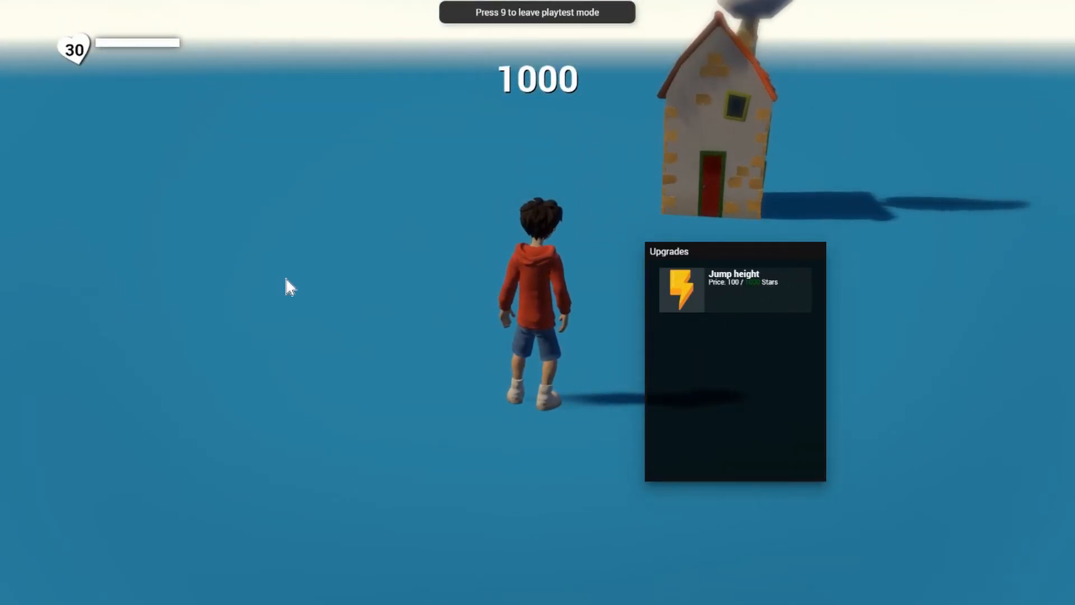
{"action": "key", "text": "e"}
{"action": "key", "text": "w"}
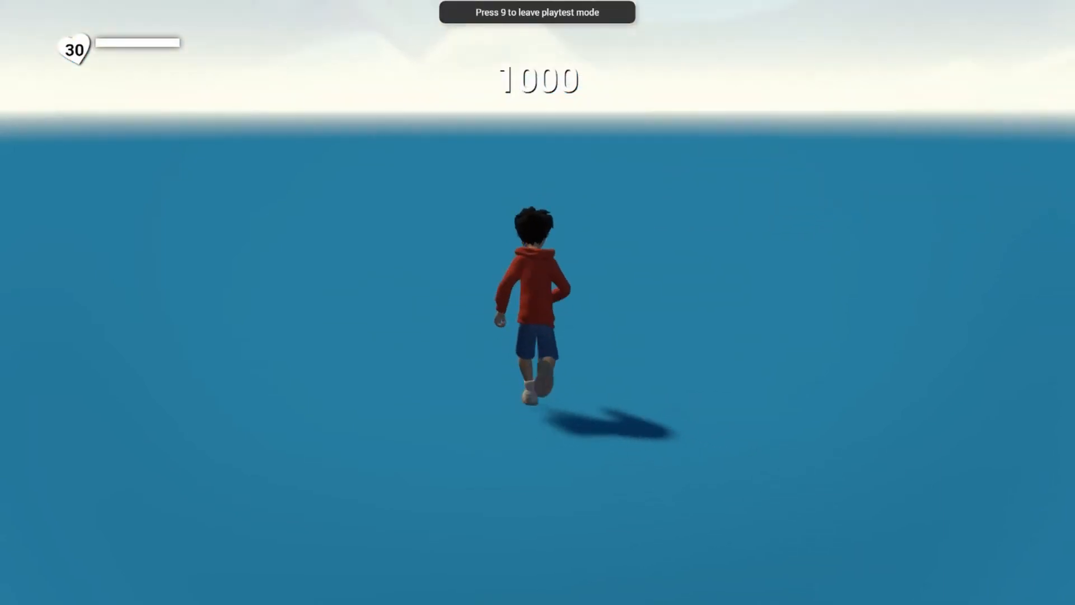
{"action": "key", "text": "s"}
{"action": "key", "text": "w"}
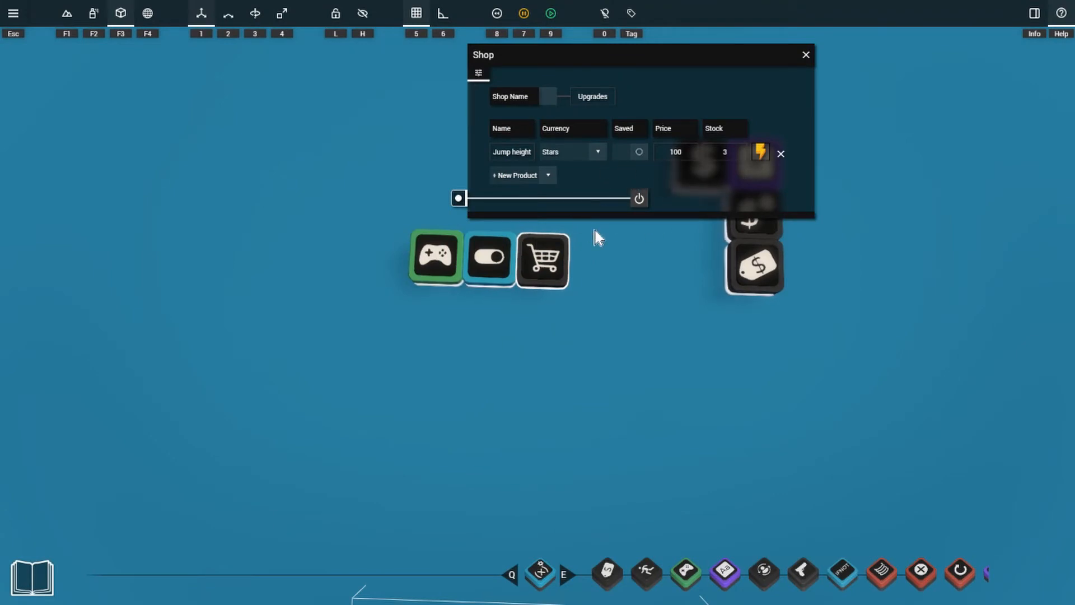
- Open the settings of the Jump Height product and the Player Manager and place the two windows apart
{"action": "left_click_drag", "start_coordinate": [458, 198], "coordinate": [365, 117]}
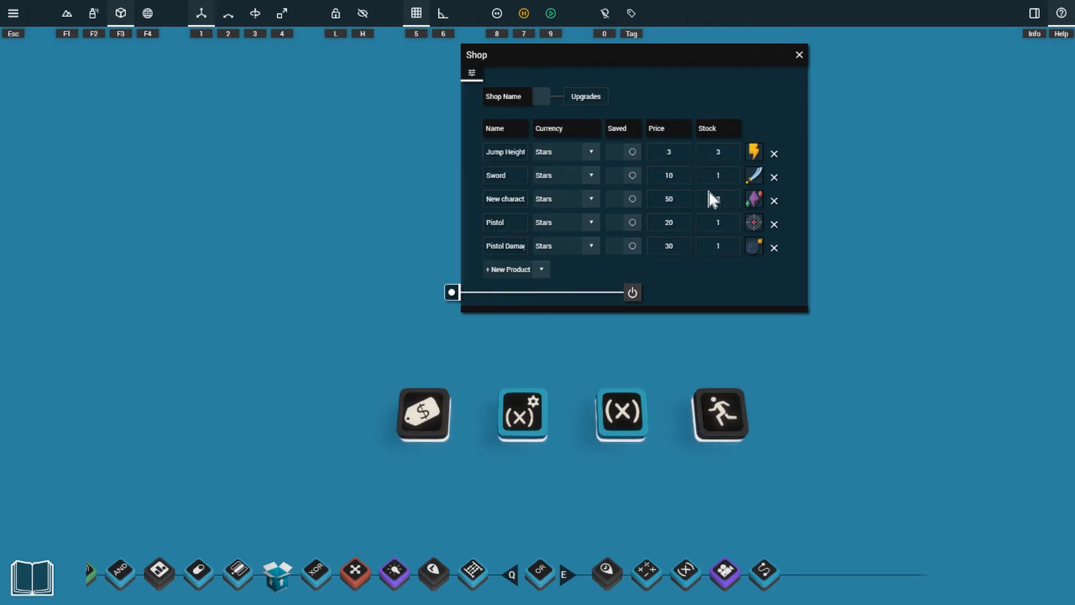
{"action": "left_click", "coordinate": [446, 402]}
{"action": "left_click_drag", "start_coordinate": [461, 359], "coordinate": [219, 93]}
{"action": "left_click", "coordinate": [280, 139]}
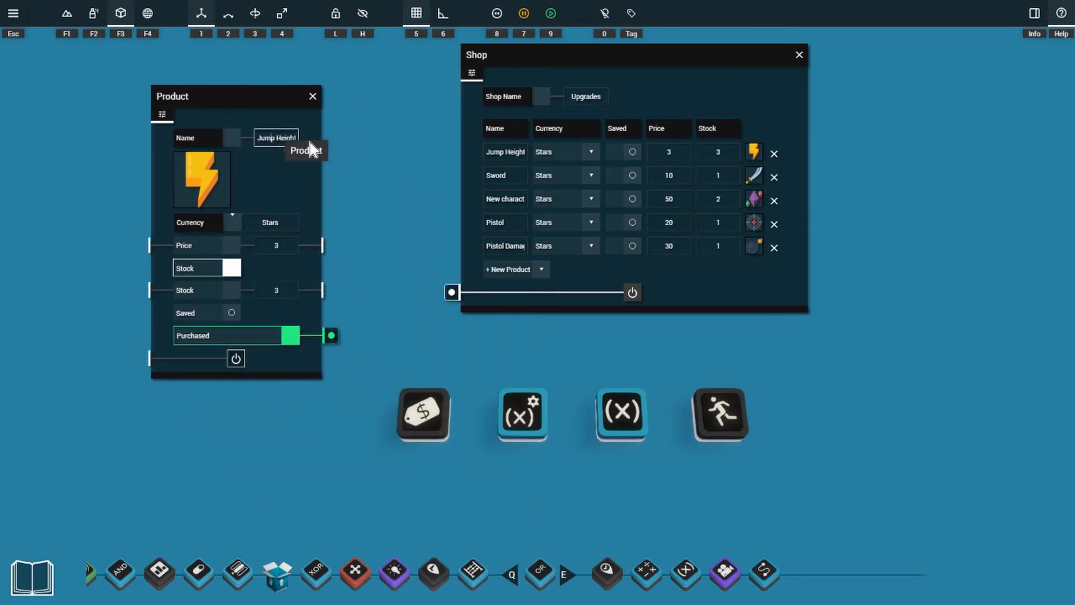
{"action": "left_click", "coordinate": [414, 213]}
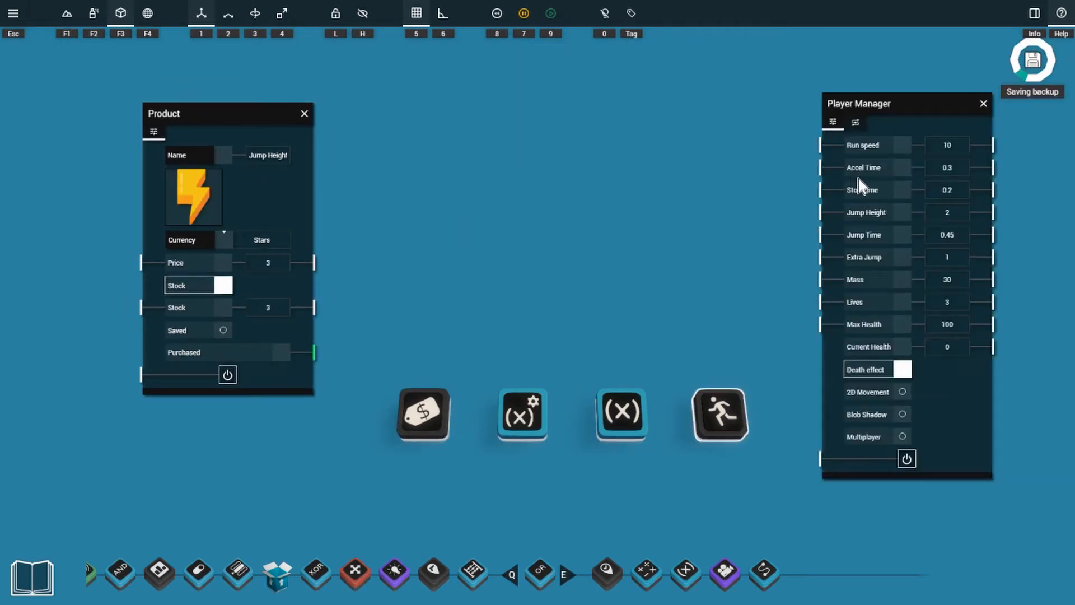
{"action": "left_click_drag", "start_coordinate": [860, 181], "coordinate": [840, 171]}
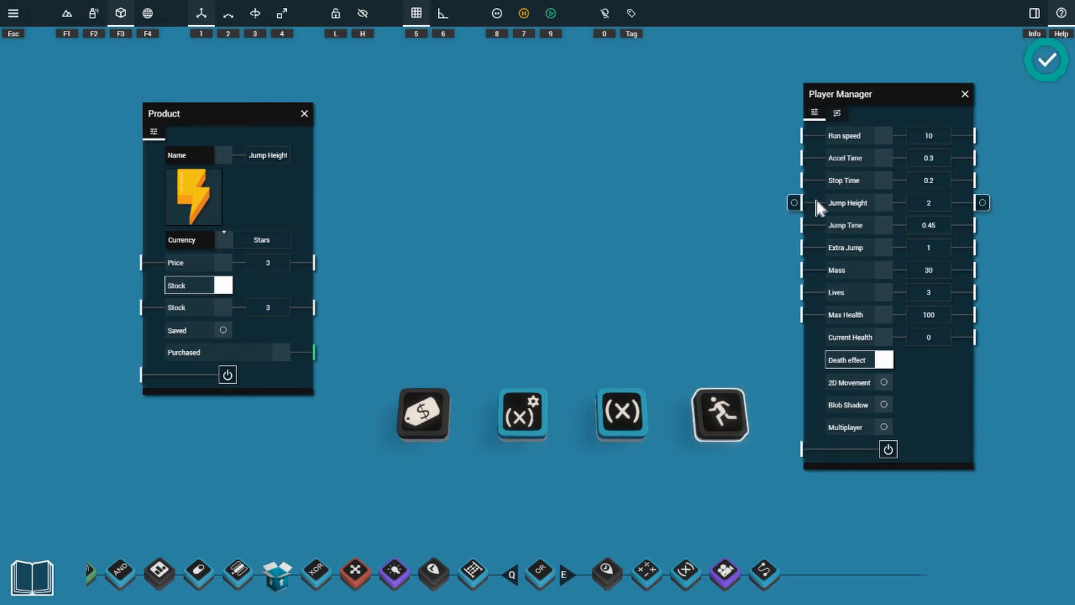
- Open the Jump Height variable's settings and connect its Current output to the Player Manager's Jump Height input
{"action": "left_click_drag", "start_coordinate": [789, 203], "coordinate": [589, 216]}
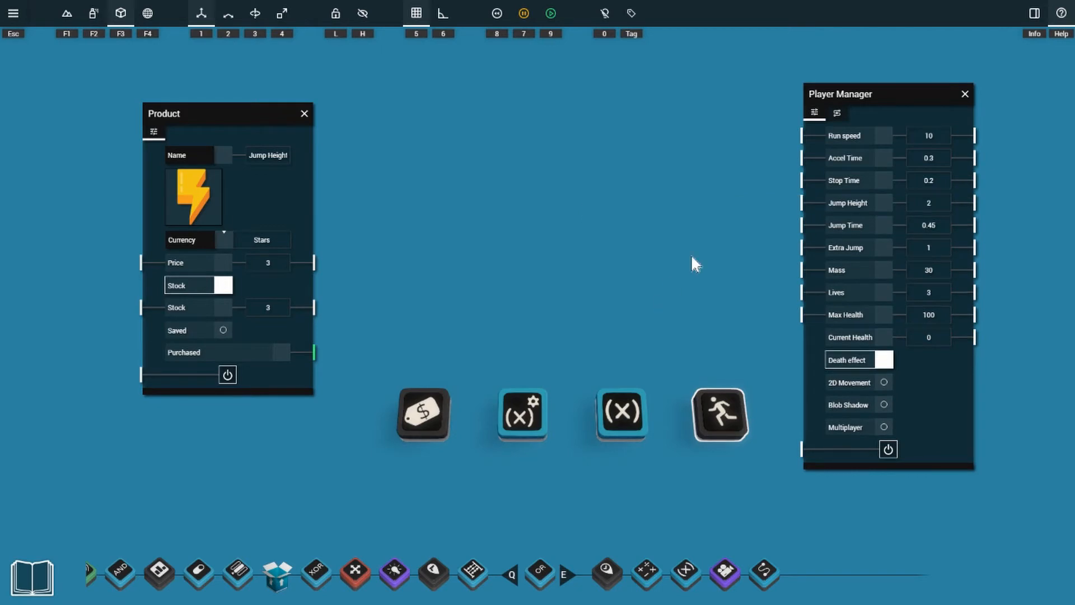
{"action": "left_click_drag", "start_coordinate": [794, 204], "coordinate": [638, 252]}
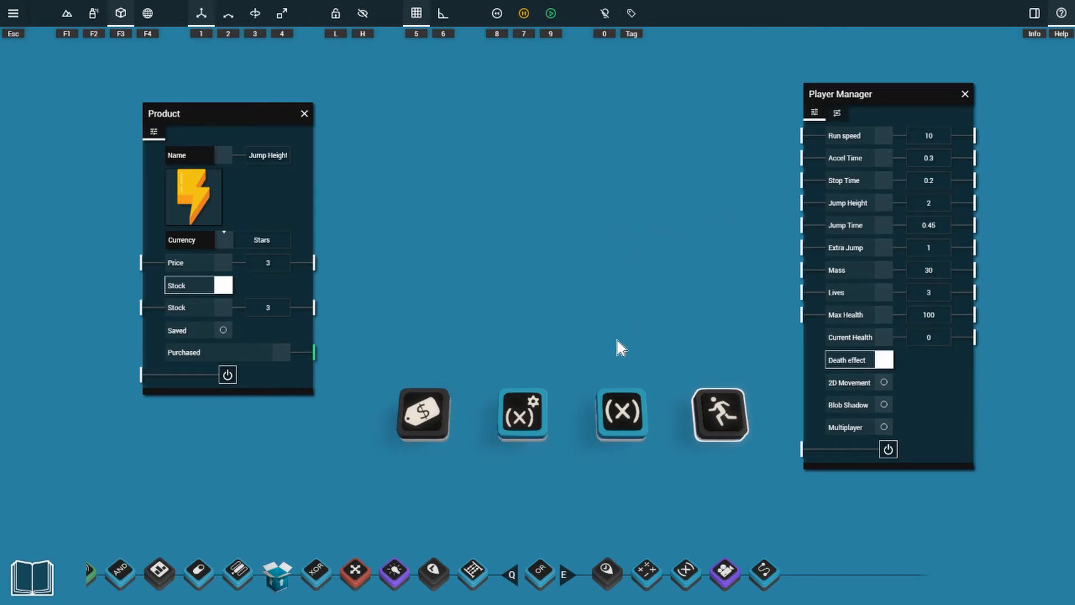
{"action": "mouse_move", "coordinate": [887, 202]}
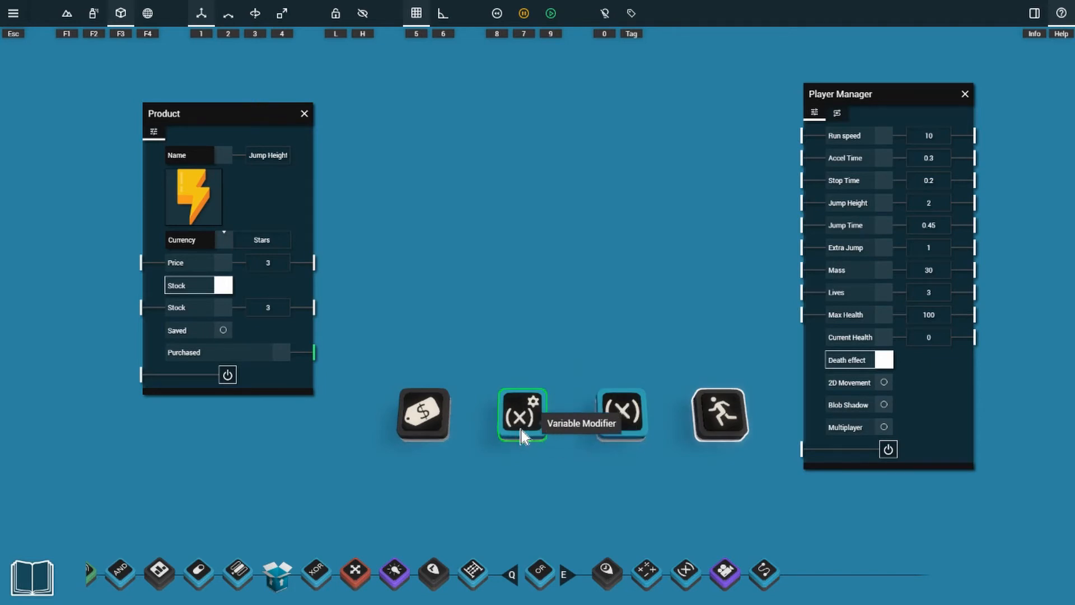
{"action": "left_click", "coordinate": [537, 413]}
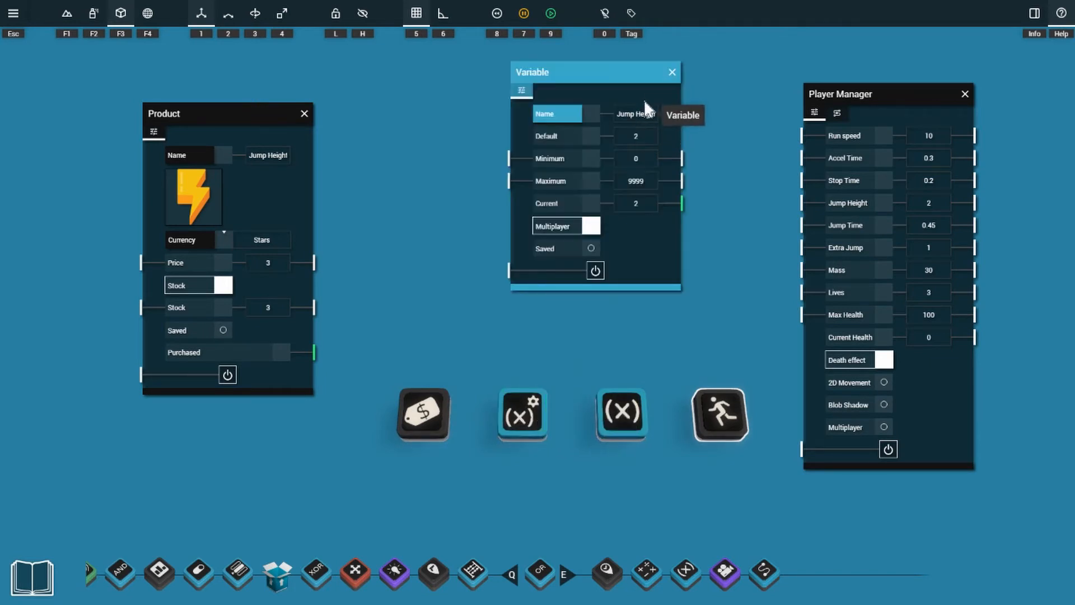
{"action": "left_click", "coordinate": [623, 120]}
{"action": "left_click", "coordinate": [644, 137]}
{"action": "double_click", "coordinate": [637, 136]}
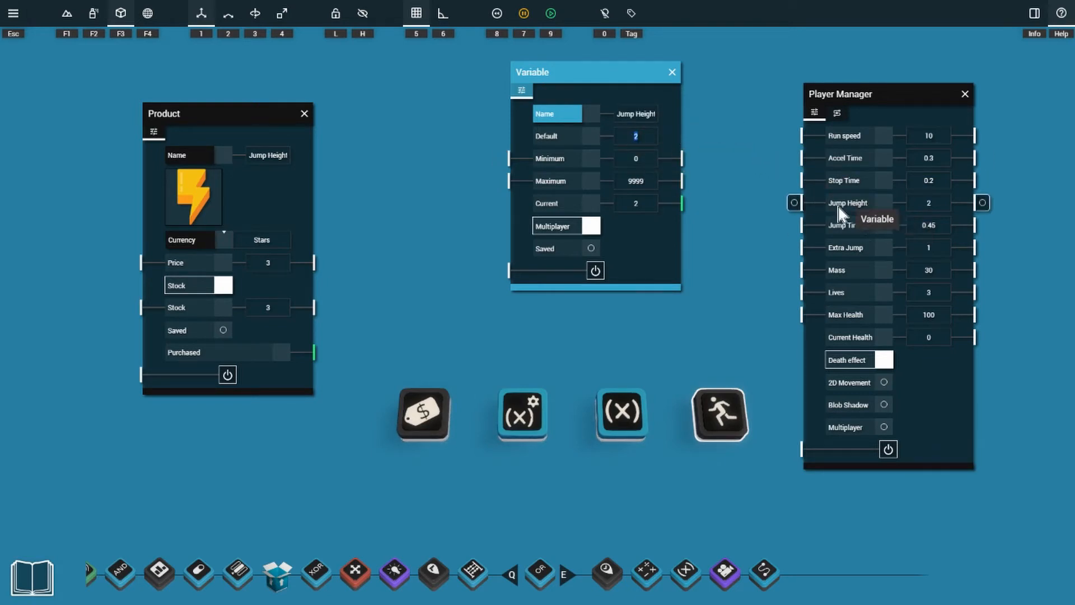
{"action": "left_click", "coordinate": [929, 204]}
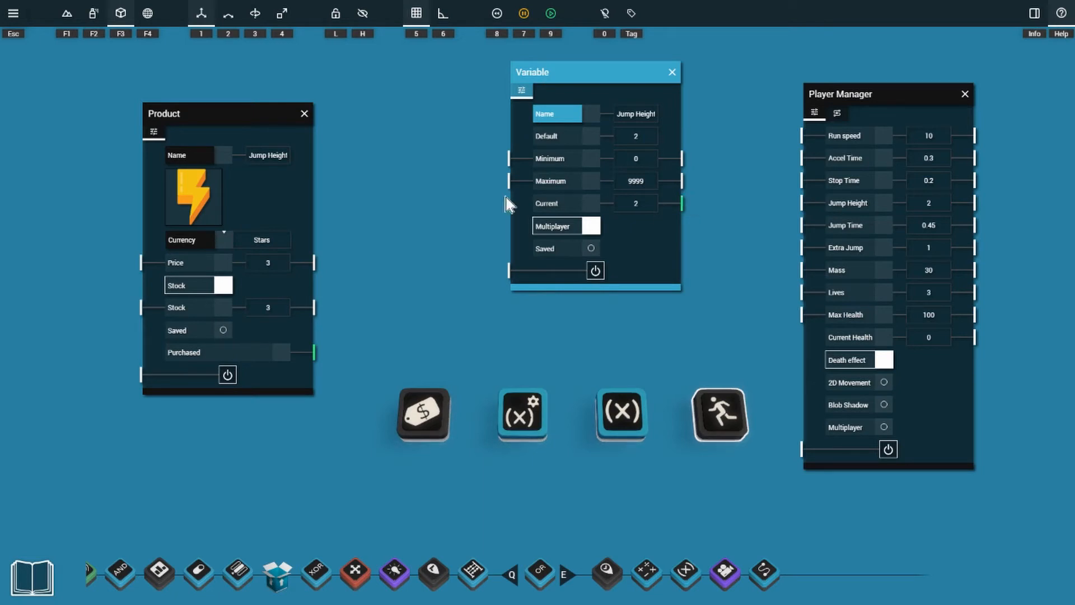
{"action": "left_click_drag", "start_coordinate": [688, 204], "coordinate": [805, 206]}
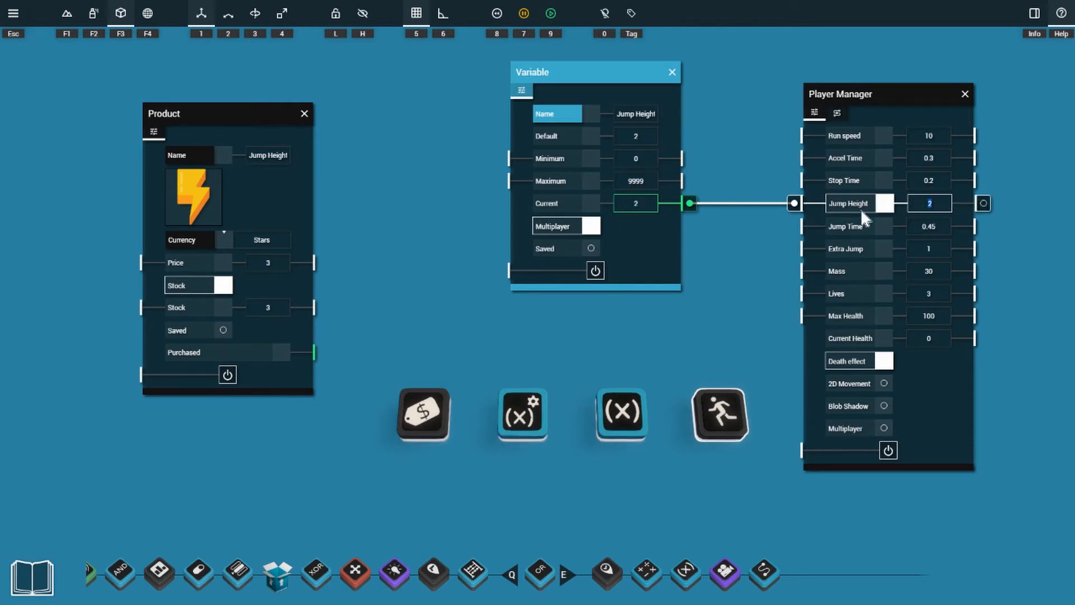
- Open the Variable Modifier that adds 1 to Jump Height and connect the product's Purchased output to its power input
{"action": "left_click_drag", "start_coordinate": [618, 113], "coordinate": [687, 112]}
{"action": "double_click", "coordinate": [704, 113]}
{"action": "left_click_drag", "start_coordinate": [515, 415], "coordinate": [467, 112]}
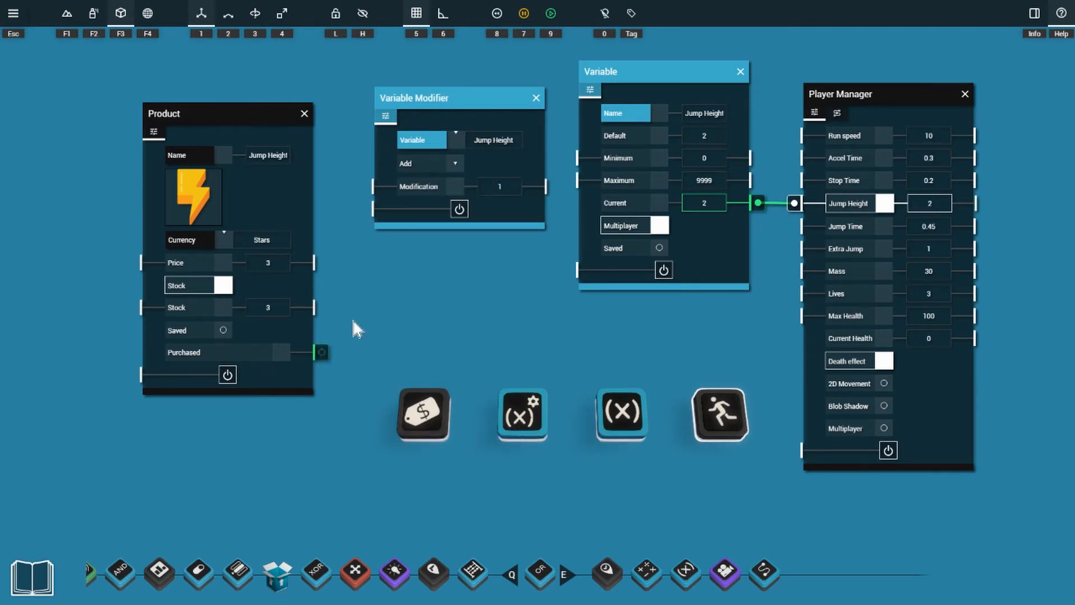
{"action": "left_click_drag", "start_coordinate": [322, 352], "coordinate": [364, 211]}
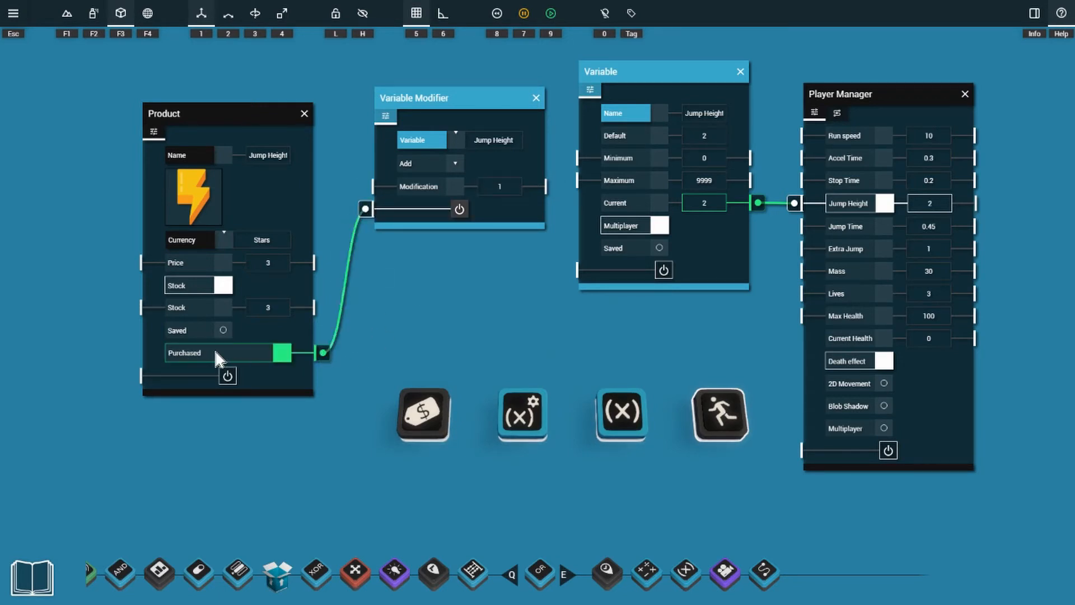
{"action": "left_click_drag", "start_coordinate": [482, 279], "coordinate": [448, 288]}
{"action": "left_click", "coordinate": [253, 157]}
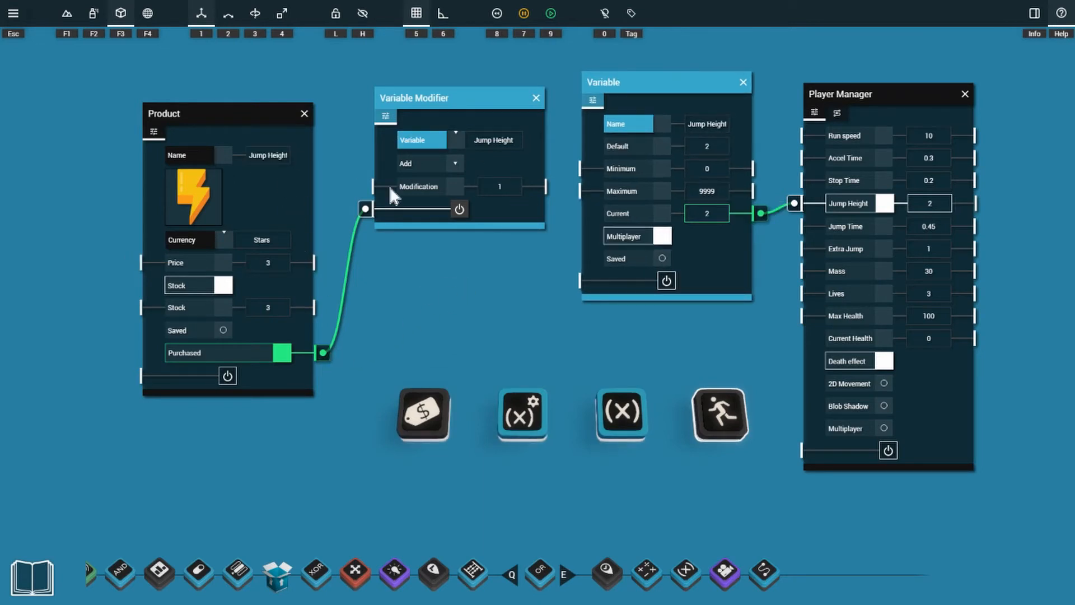
- Playtest the level and try jumping onto the stone block with the default jump height
{"action": "key", "text": "9"}
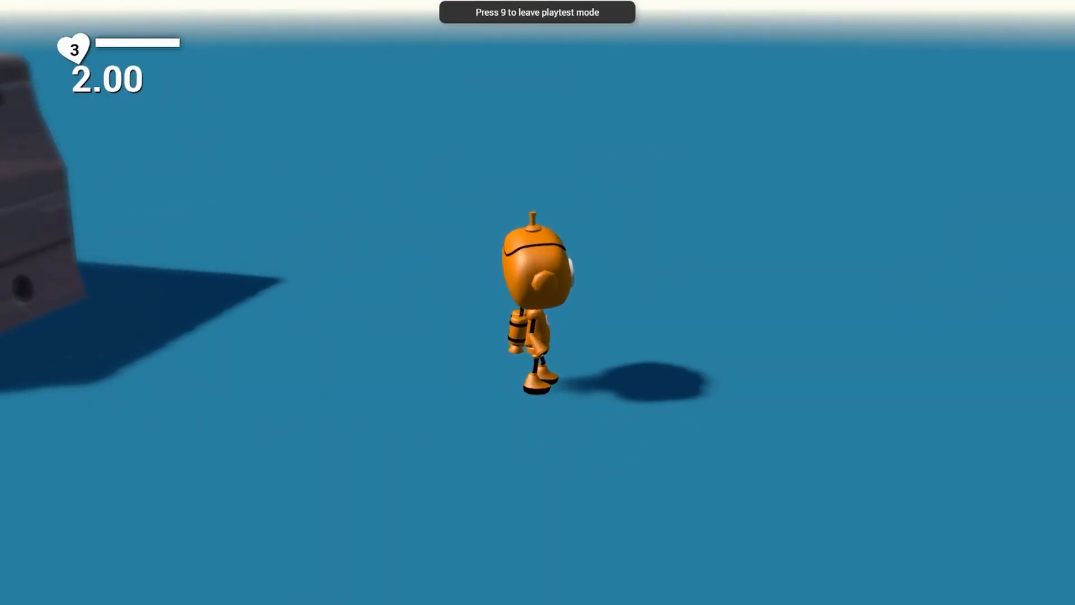
{"action": "key", "text": "space"}
{"action": "key", "text": "w"}
{"action": "key", "text": "space"}
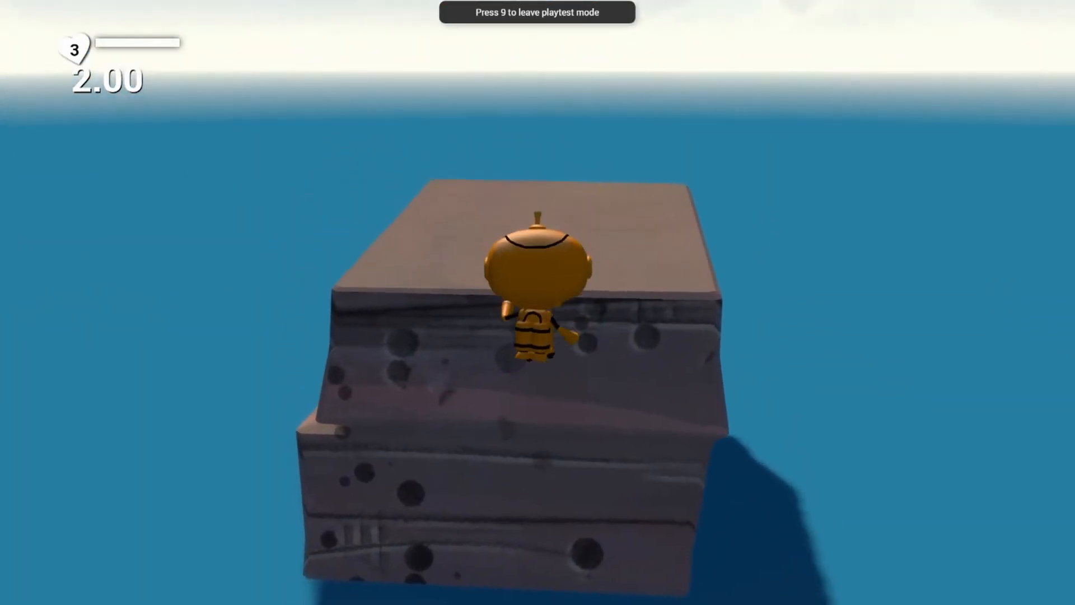
{"action": "key", "text": "space"}
{"action": "key", "text": "space"}
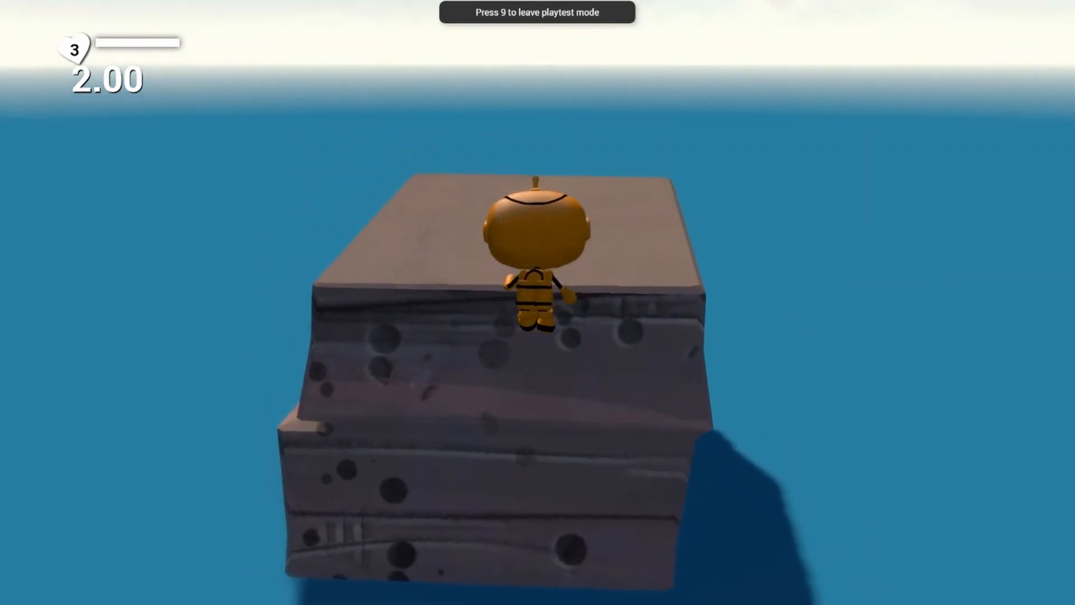
{"action": "key", "text": "s"}
{"action": "key", "text": "d"}
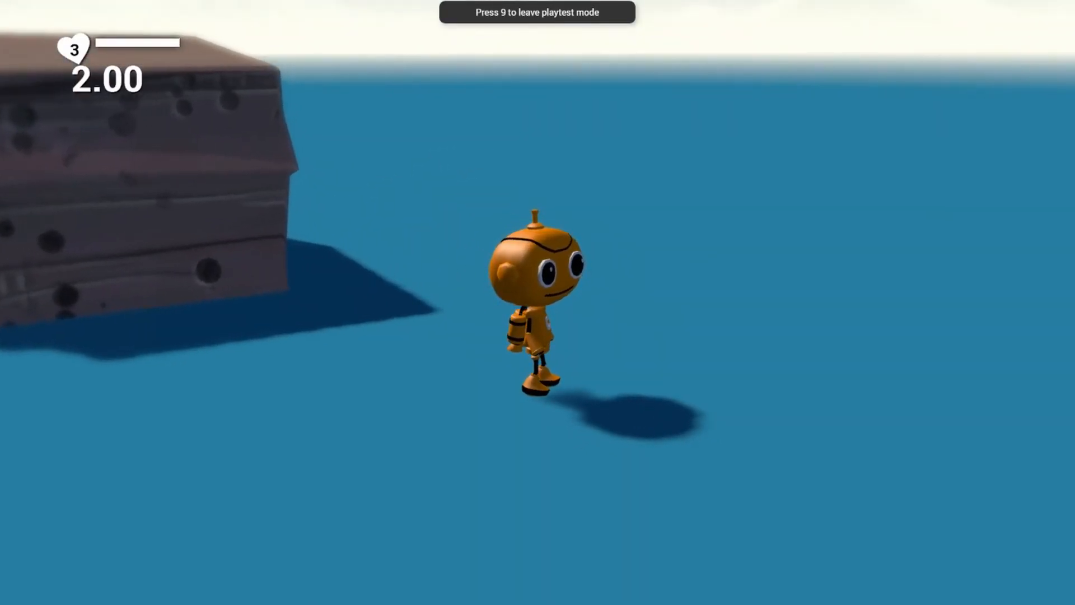
- Open the Upgrades shop in the playtest, buy one Jump Height Increase and close the shop
{"action": "key", "text": "u"}
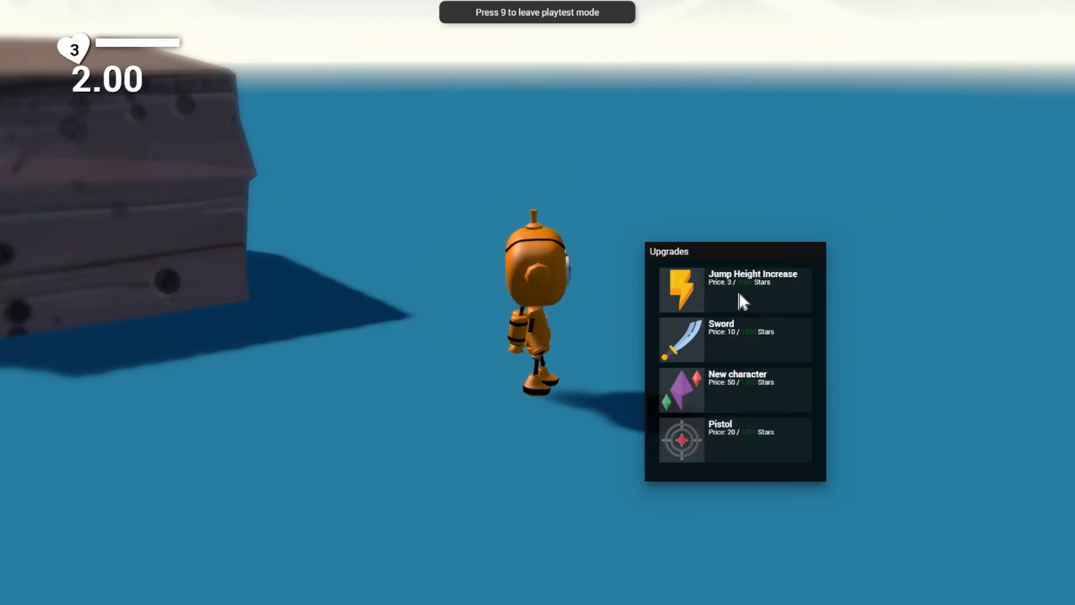
{"action": "left_click", "coordinate": [724, 295]}
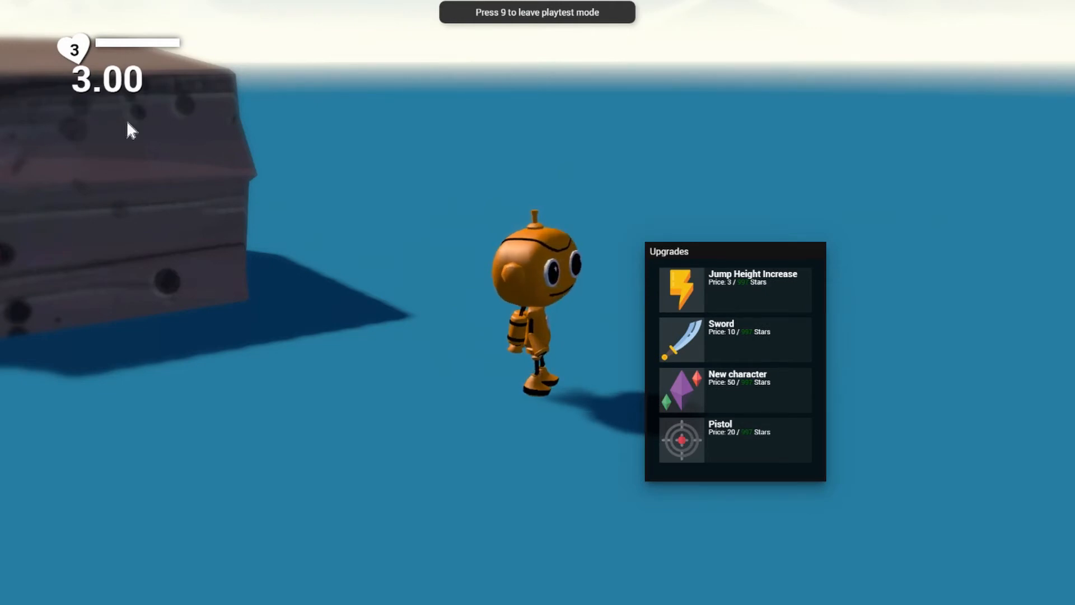
{"action": "key", "text": "Escape"}
- Test the upgraded jump by jumping onto the stone block and around it
{"action": "key", "text": "w"}
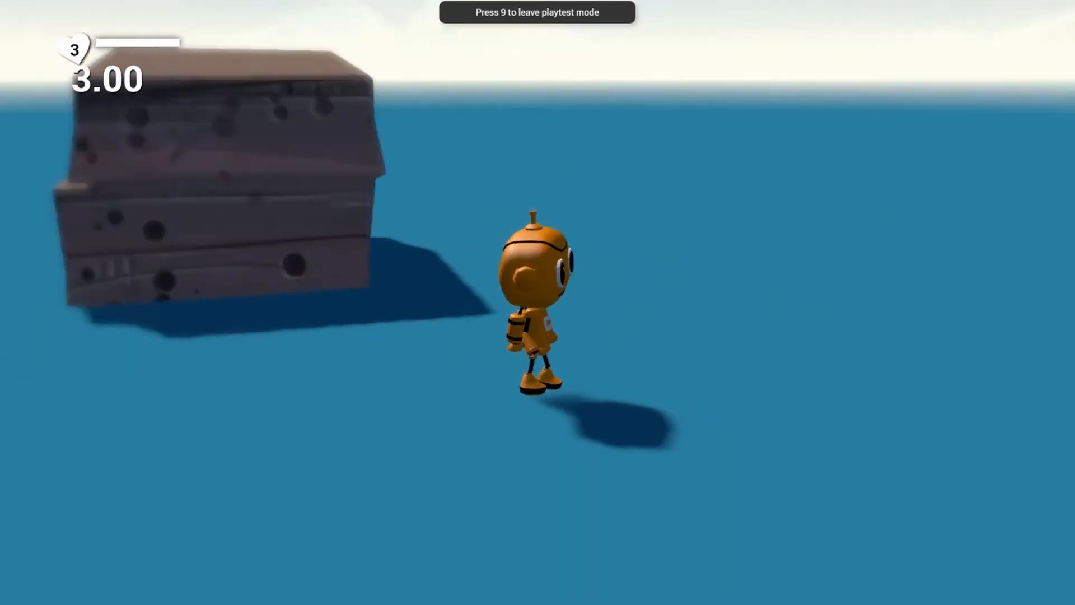
{"action": "key", "text": "space"}
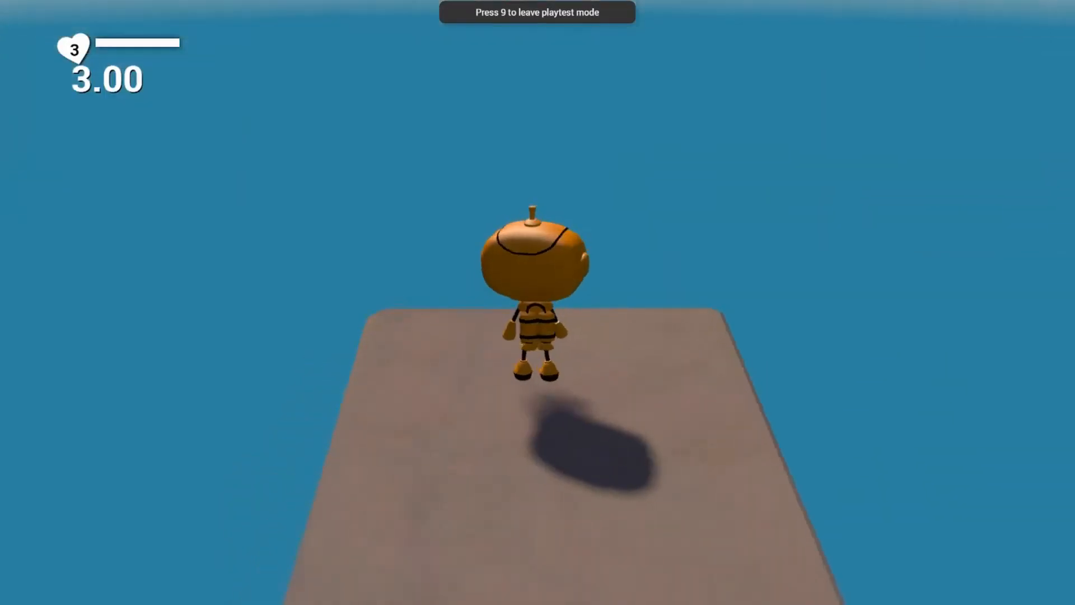
{"action": "key", "text": "space"}
{"action": "key", "text": "w"}
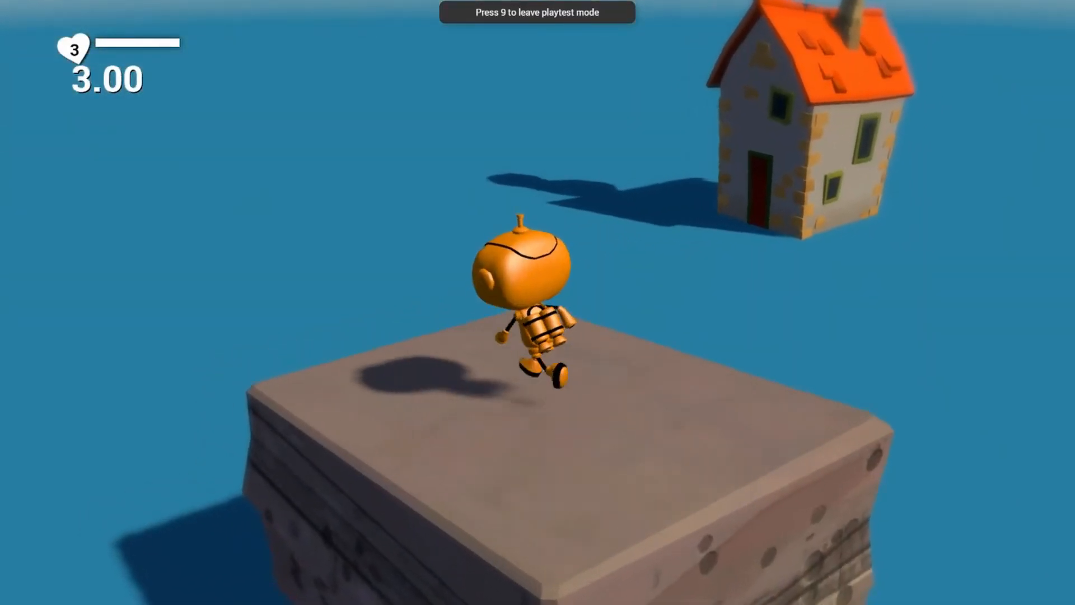
{"action": "key", "text": "space"}
{"action": "key", "text": "s"}
{"action": "key", "text": "w"}
{"action": "key", "text": "space"}
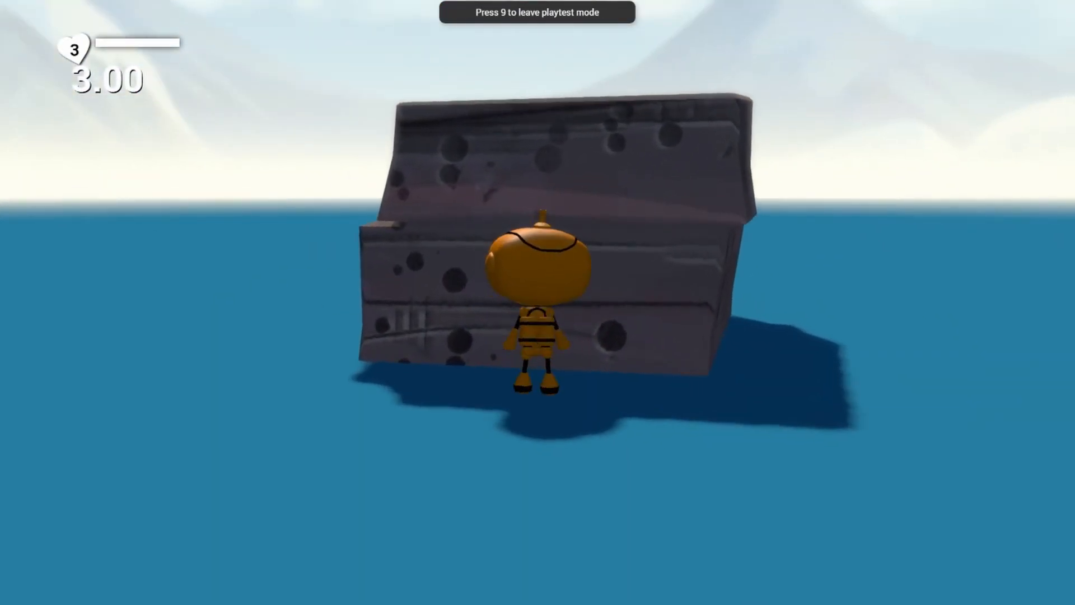
{"action": "key", "text": "s"}
{"action": "key", "text": "space"}
{"action": "key", "text": "a"}
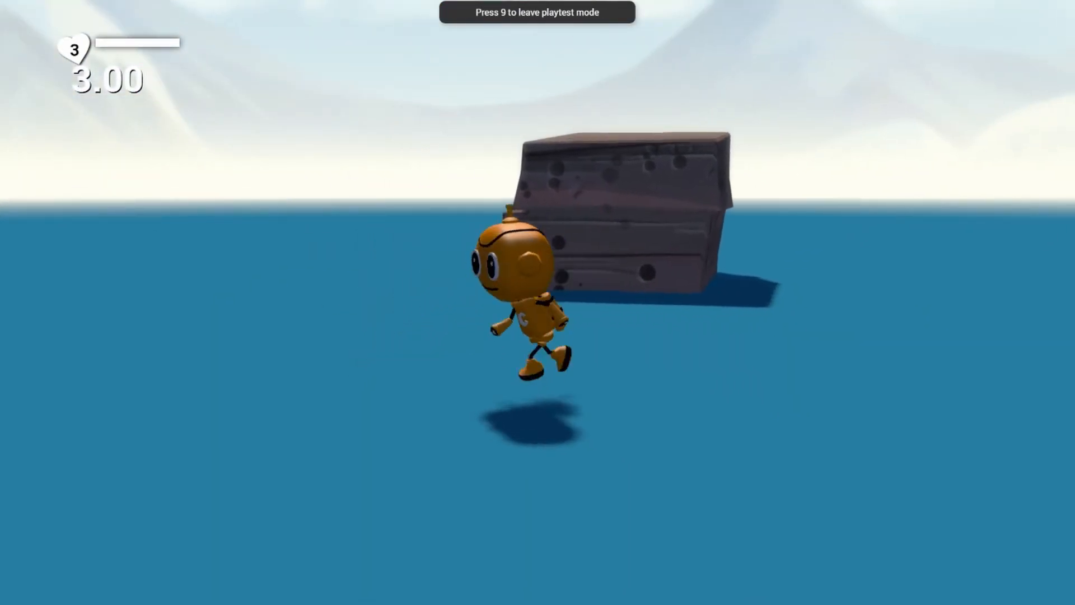
- Buy two more Jump Height Increases, test the jump over the stone block and leave the playtest
{"action": "key", "text": "w"}
{"action": "key", "text": "e"}
{"action": "left_click", "coordinate": [747, 302]}
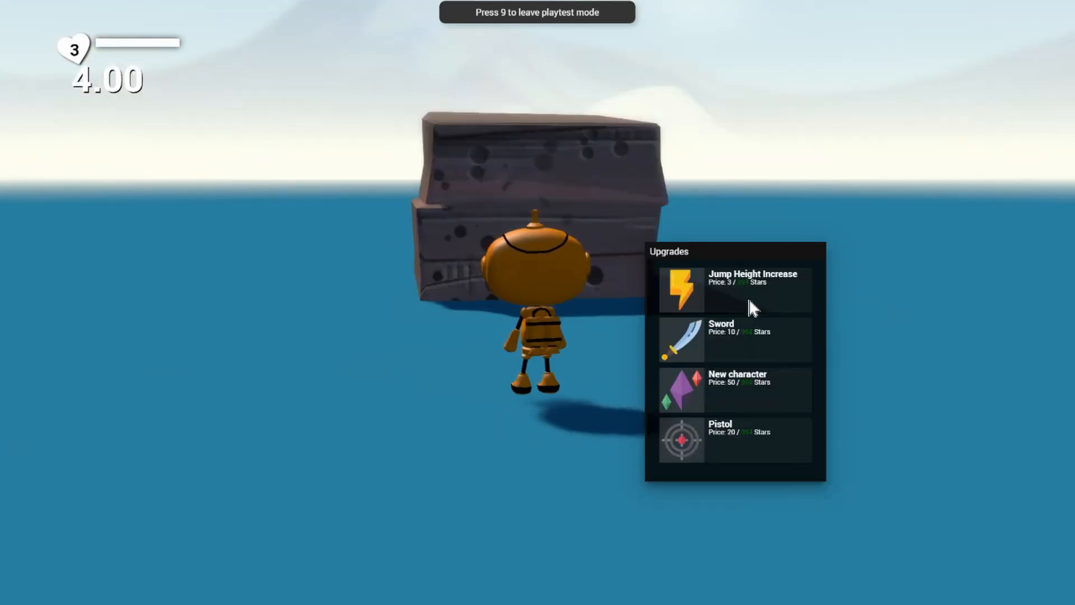
{"action": "left_click", "coordinate": [747, 303]}
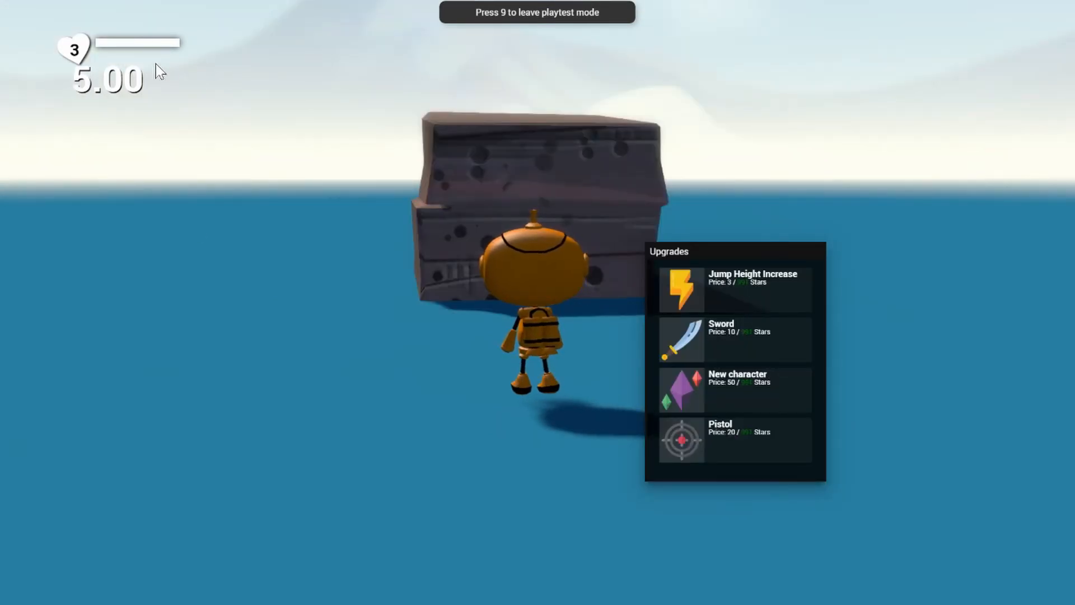
{"action": "key", "text": "e"}
{"action": "key", "text": "w"}
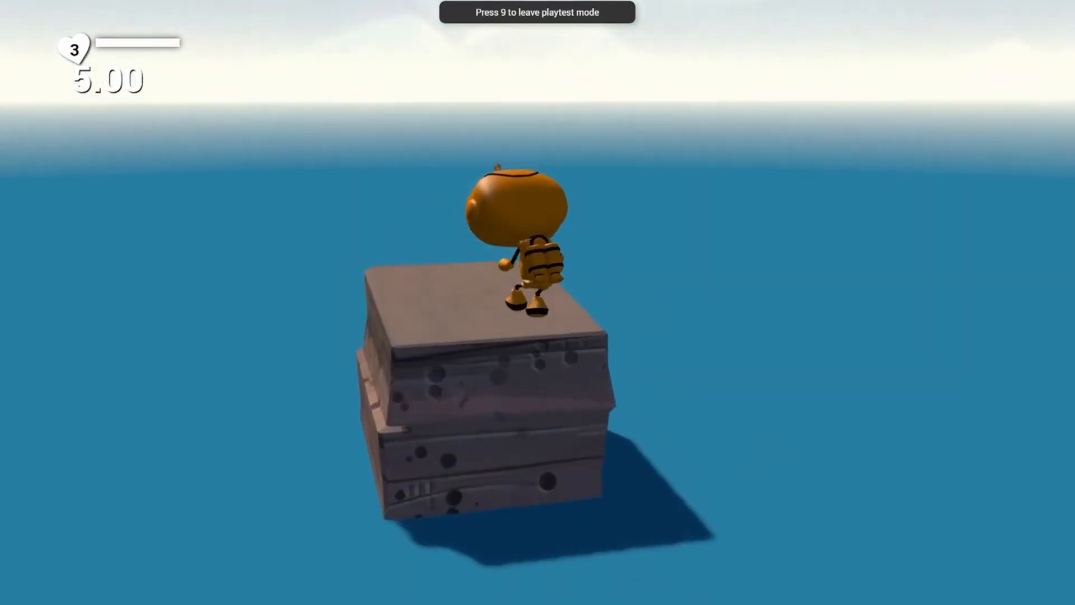
{"action": "key", "text": "space"}
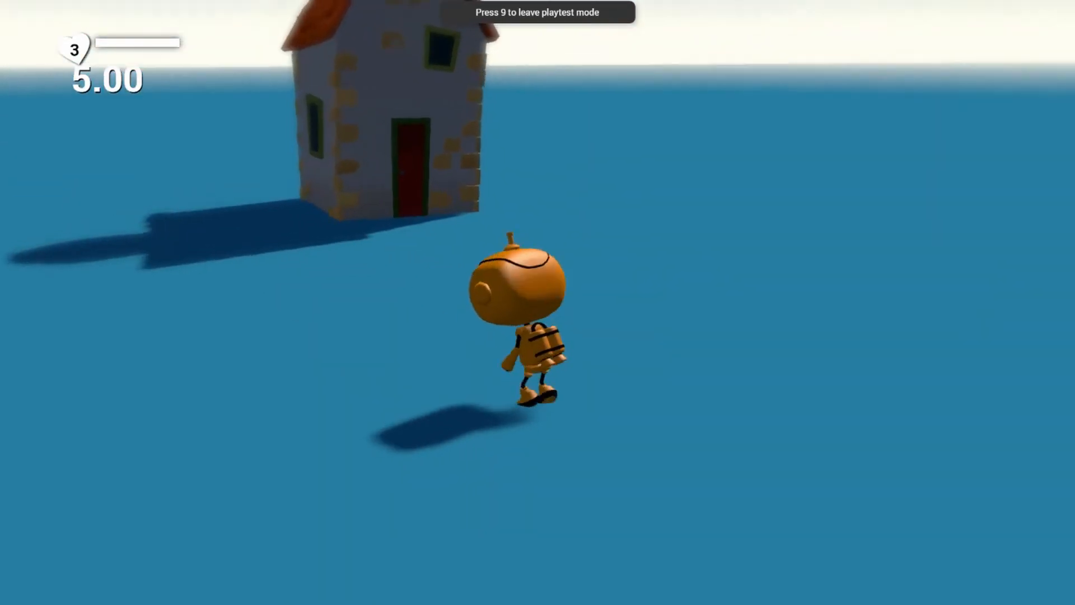
{"action": "key", "text": "9"}
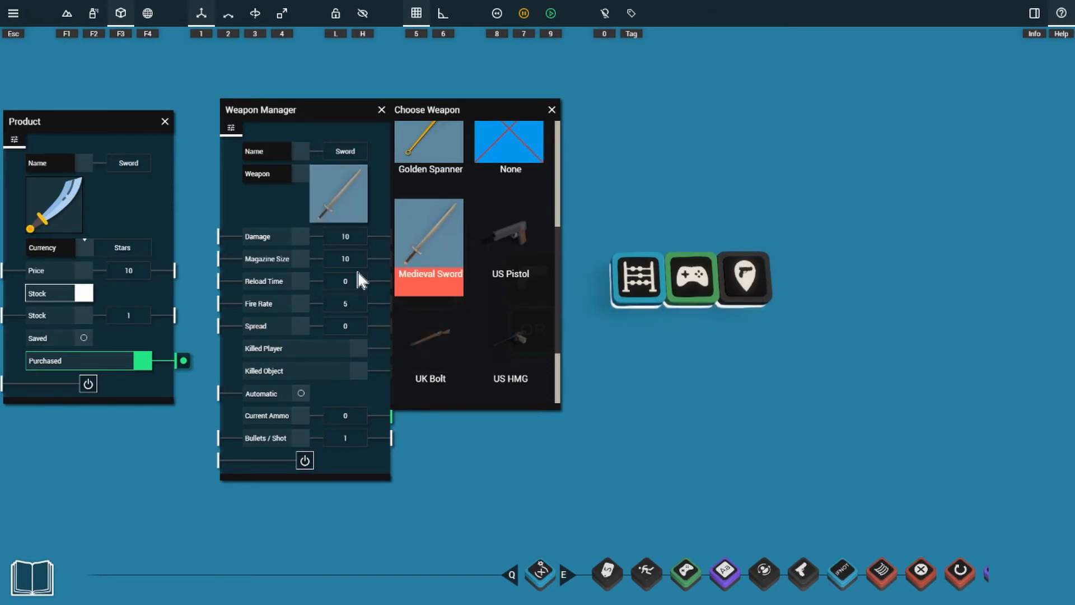
- Set the Weapon Spawner to the Sword defined in the Weapon Manager
{"action": "left_click", "coordinate": [348, 175]}
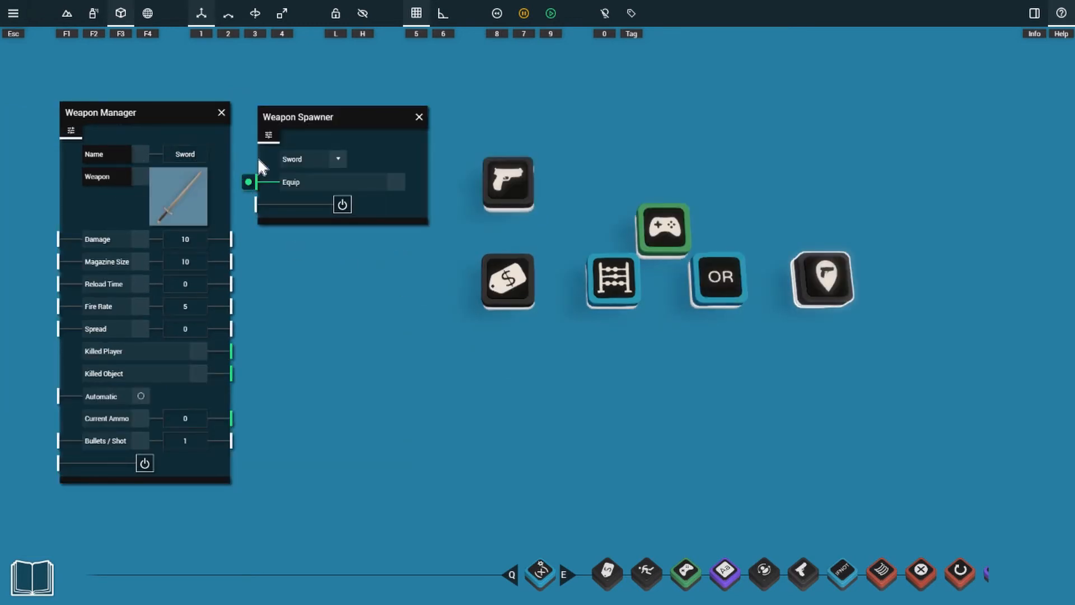
{"action": "left_click", "coordinate": [324, 161]}
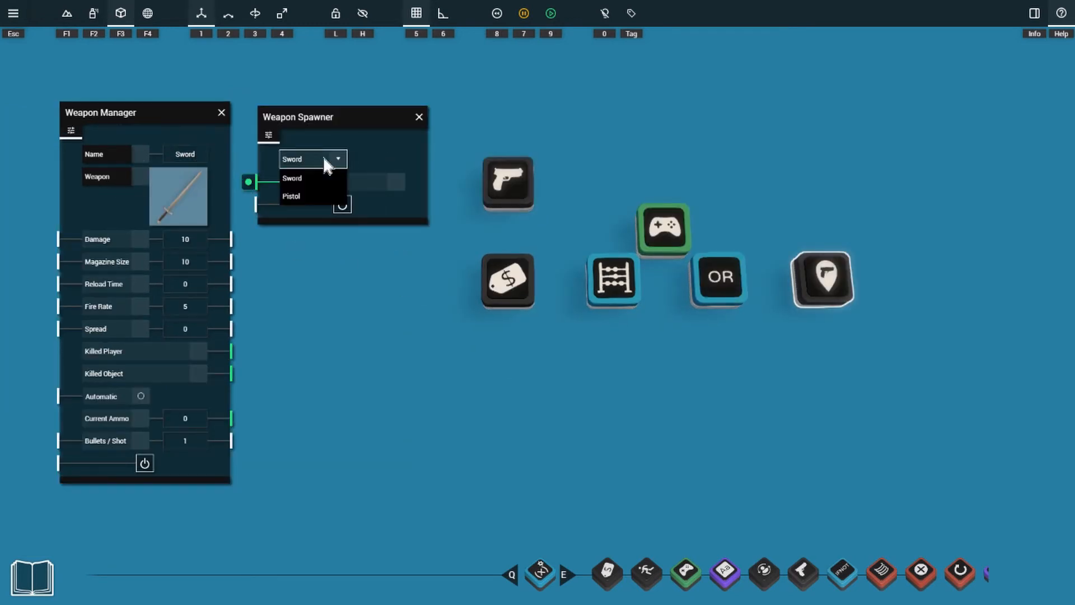
{"action": "left_click", "coordinate": [299, 176]}
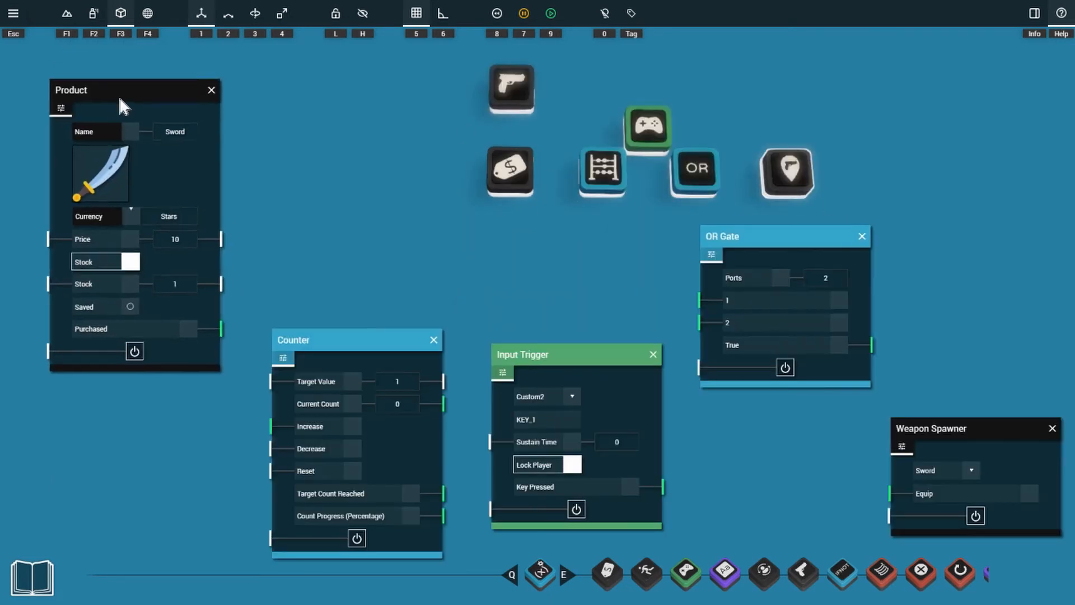
- Arrange the settings windows and connect the Sword product's Purchased output to the OR Gate's input 2
{"action": "left_click_drag", "start_coordinate": [118, 97], "coordinate": [119, 124]}
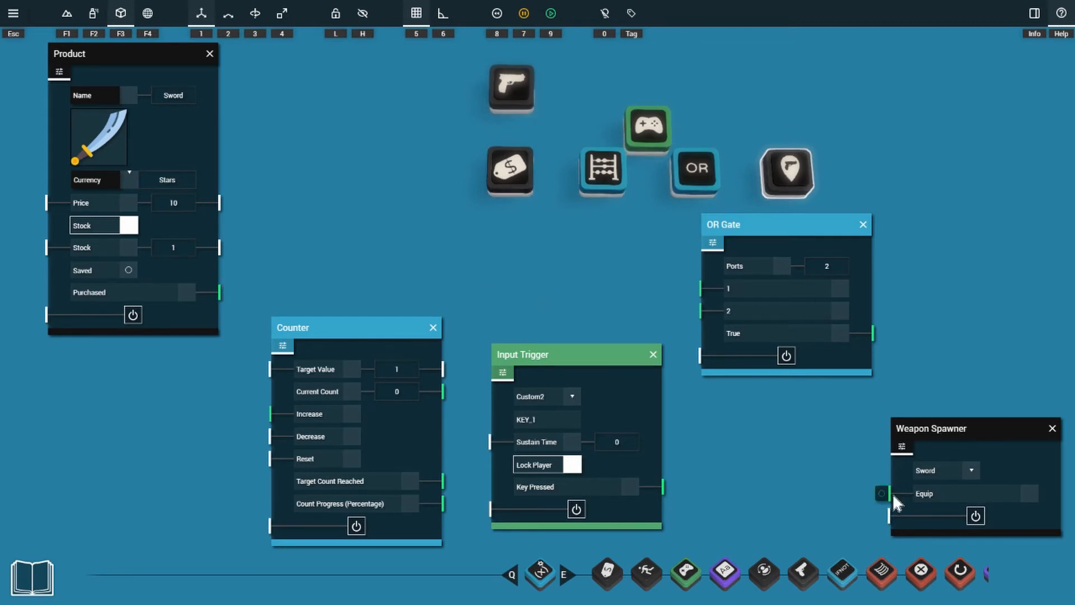
{"action": "left_click_drag", "start_coordinate": [881, 495], "coordinate": [694, 312]}
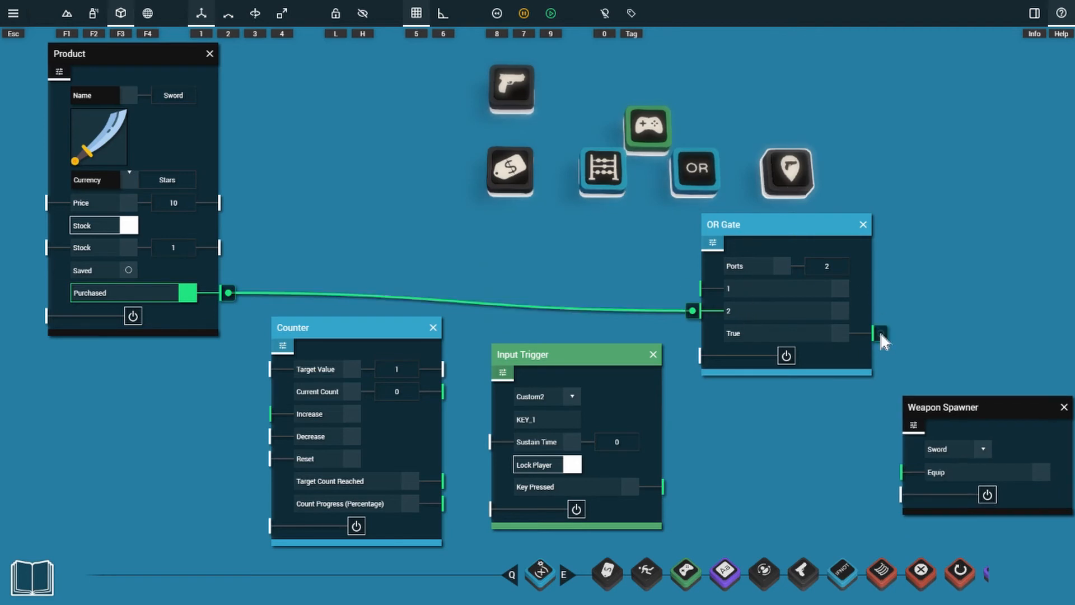
- Connect the OR Gate's True output to the Weapon Spawner's Equip and the Sword product's Purchased output to the Counter's Increase
{"action": "left_click_drag", "start_coordinate": [879, 329], "coordinate": [893, 474]}
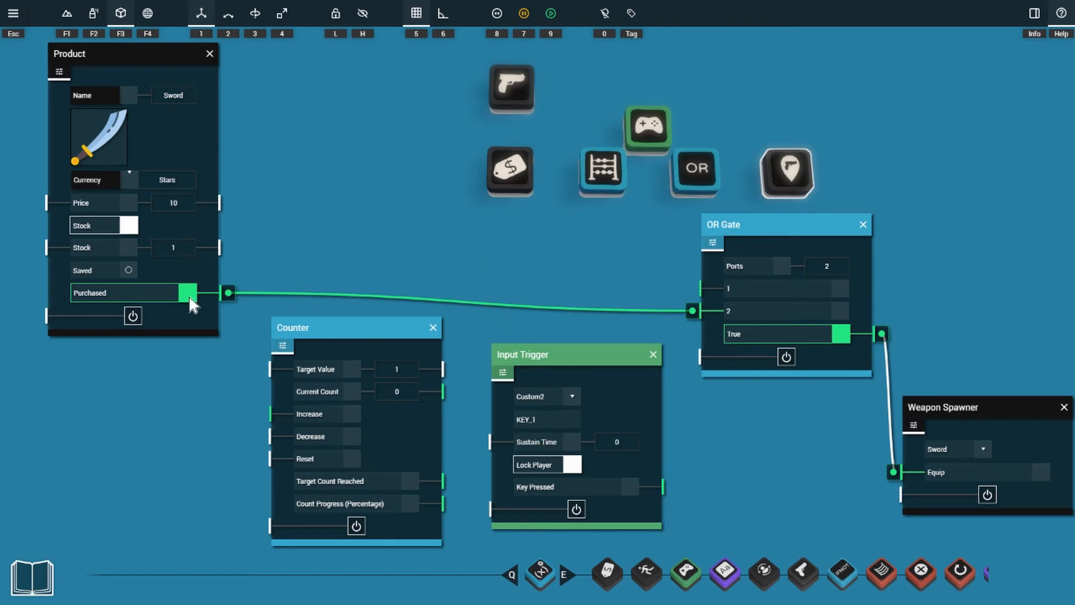
{"action": "left_click_drag", "start_coordinate": [229, 291], "coordinate": [264, 414]}
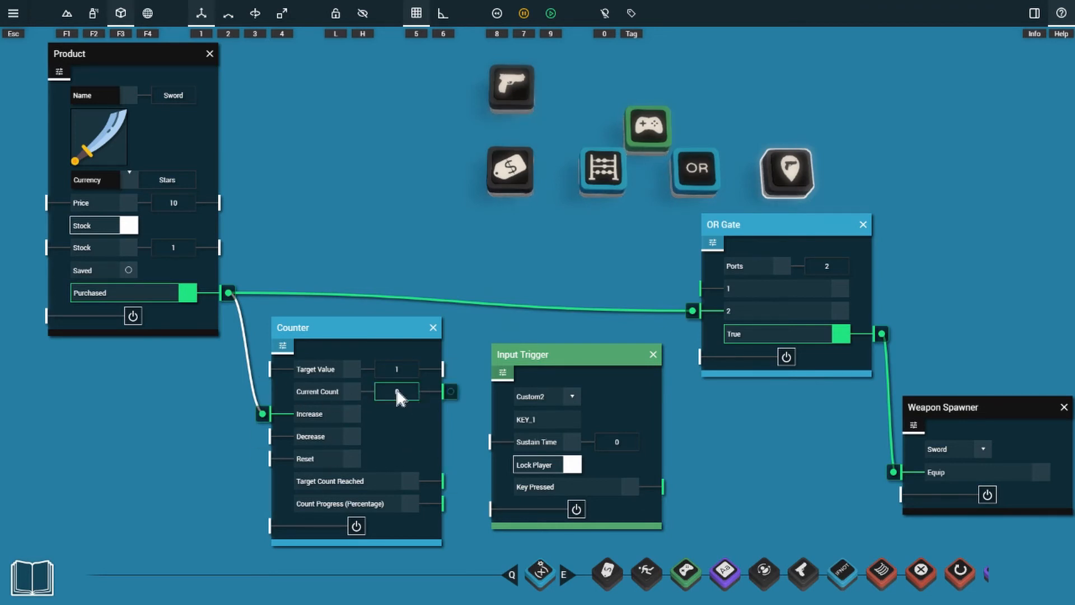
{"action": "left_click", "coordinate": [403, 369]}
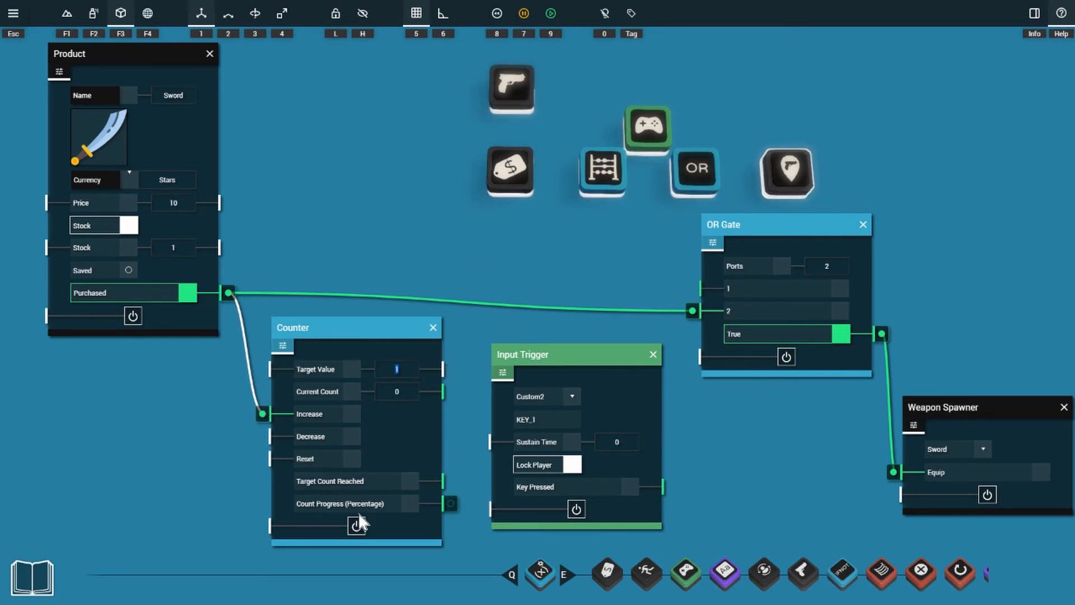
- Connect the Counter's Target Count Reached to the Input Trigger's power input, and the trigger's Key Pressed to the OR Gate's input 1
{"action": "left_click_drag", "start_coordinate": [414, 480], "coordinate": [485, 509]}
{"action": "left_click_drag", "start_coordinate": [543, 359], "coordinate": [557, 340]}
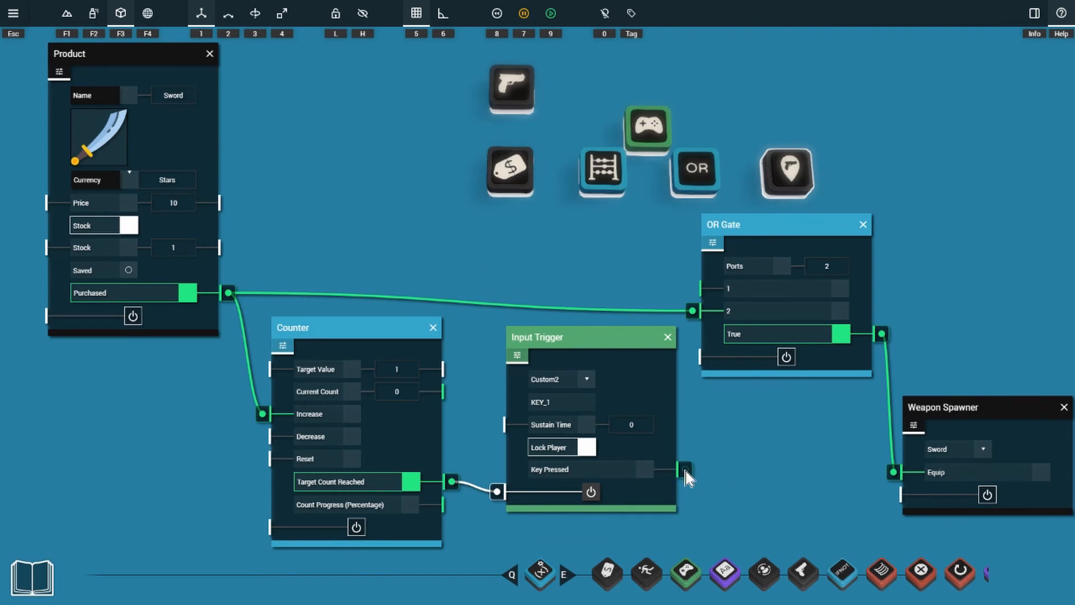
{"action": "left_click_drag", "start_coordinate": [684, 472], "coordinate": [691, 292]}
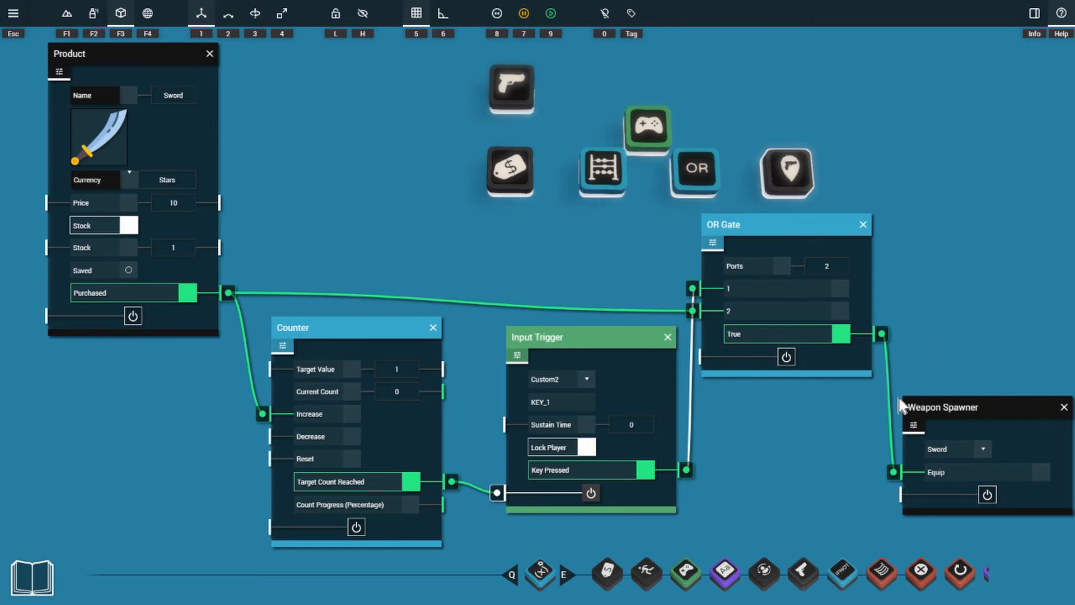
{"action": "left_click_drag", "start_coordinate": [227, 294], "coordinate": [360, 241]}
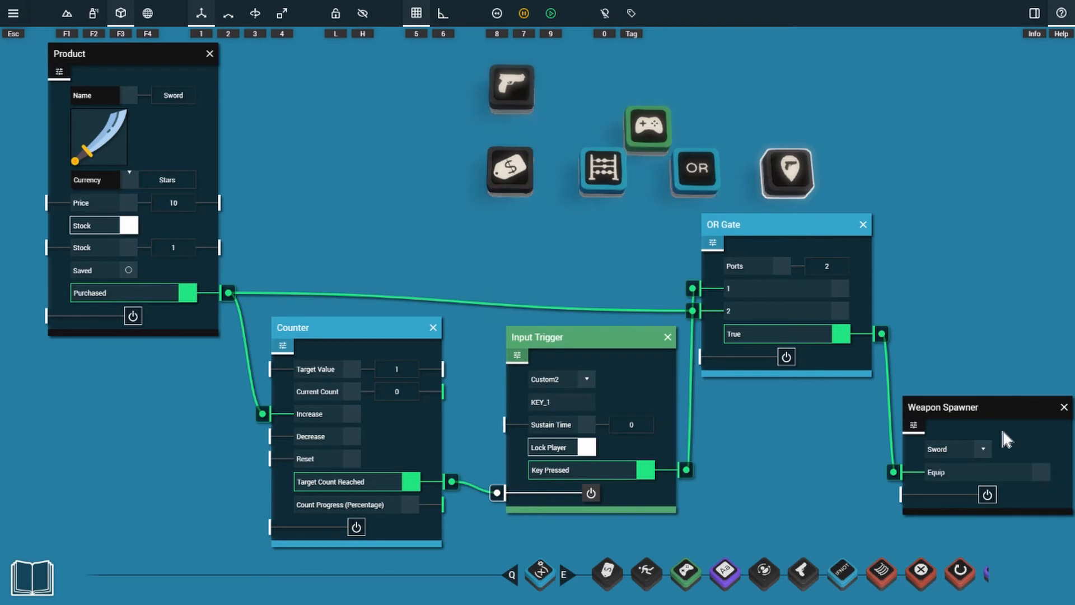
- Start a playtest, buy the Sword in the Upgrades shop and close the shop
{"action": "key", "text": "9"}
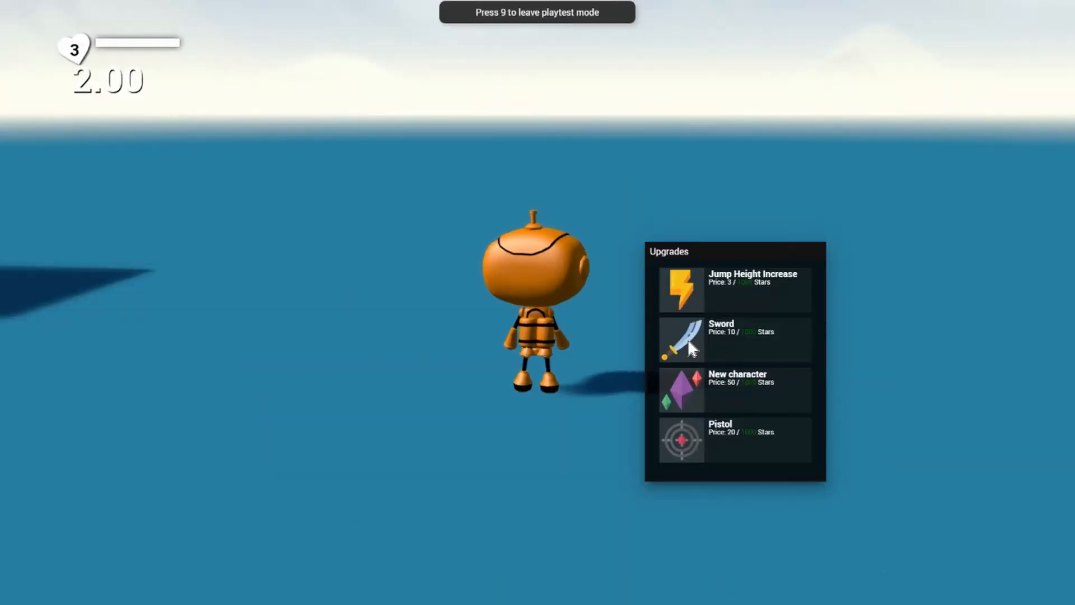
{"action": "left_click", "coordinate": [727, 342]}
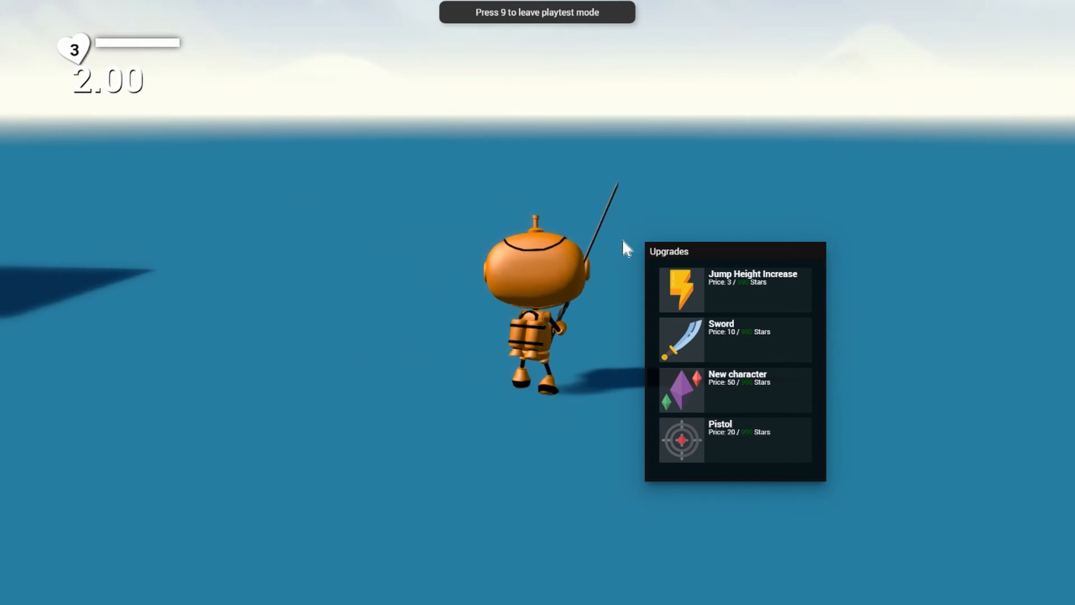
{"action": "key", "text": "Escape"}
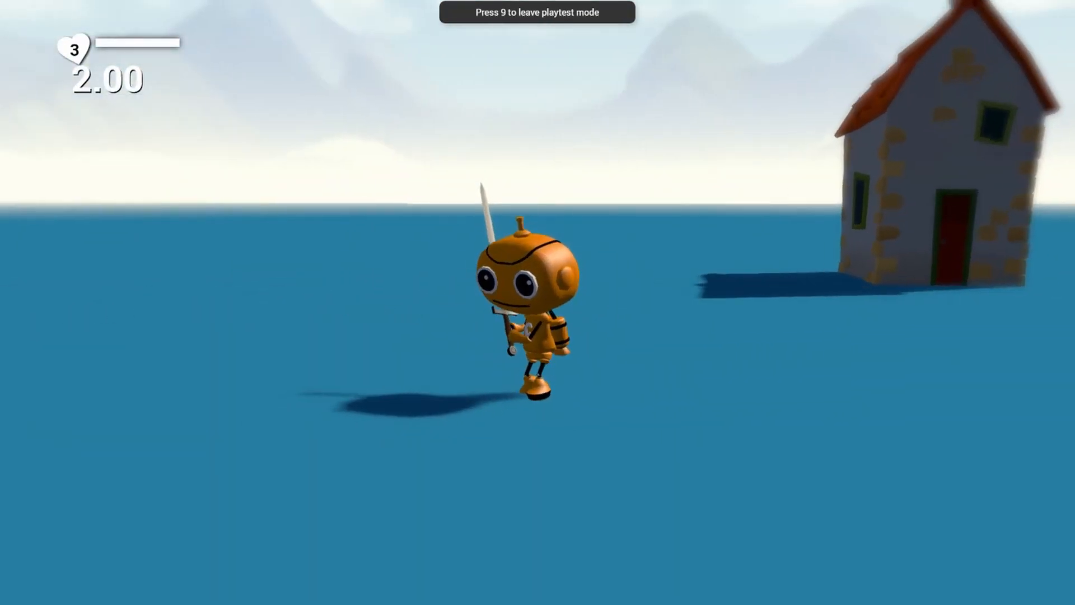
- Test the purchased sword by running the character around the level in all directions
{"action": "key", "text": "w"}
{"action": "key", "text": "a"}
{"action": "key", "text": "d"}
{"action": "key", "text": "w"}
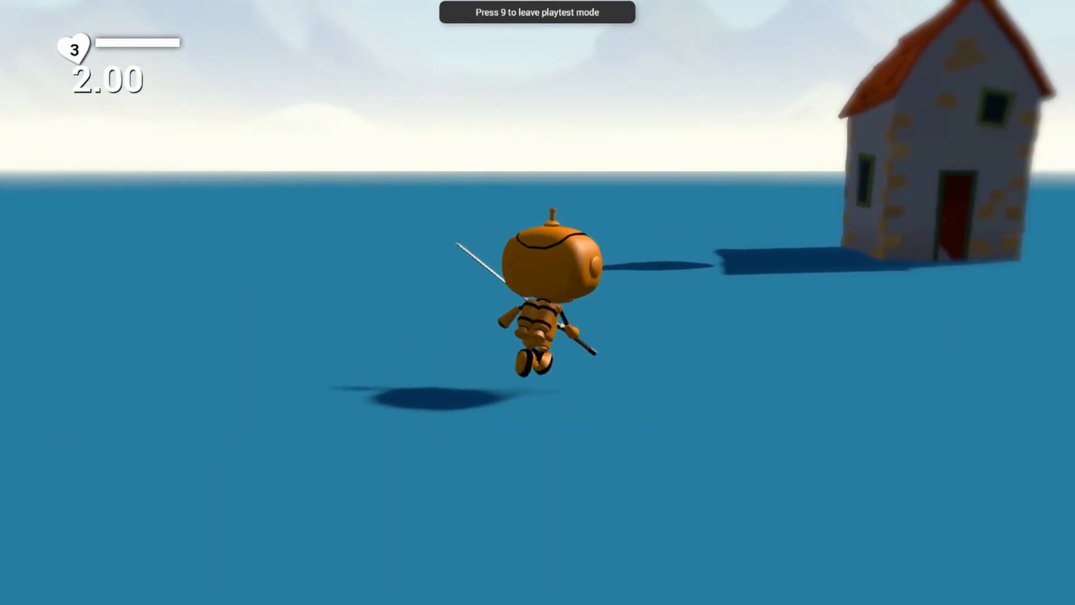
{"action": "key", "text": "a"}
{"action": "key", "text": "s"}
{"action": "key", "text": "d"}
{"action": "key", "text": "w"}
{"action": "key", "text": "a"}
{"action": "key", "text": "s"}
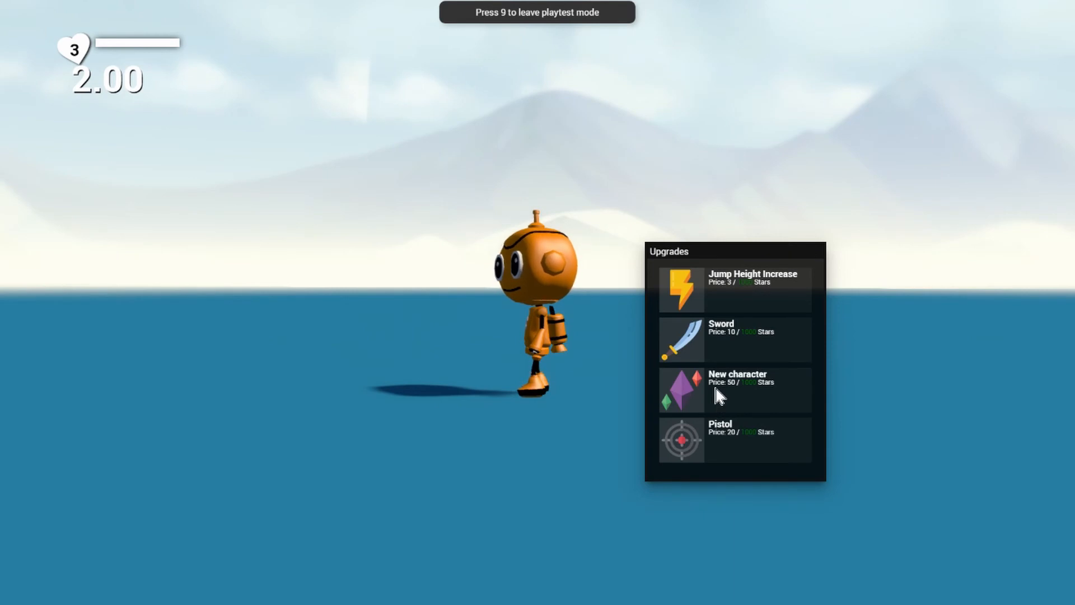
- Buy the New character product twice in the Upgrades shop and leave the playtest
{"action": "left_click", "coordinate": [705, 383]}
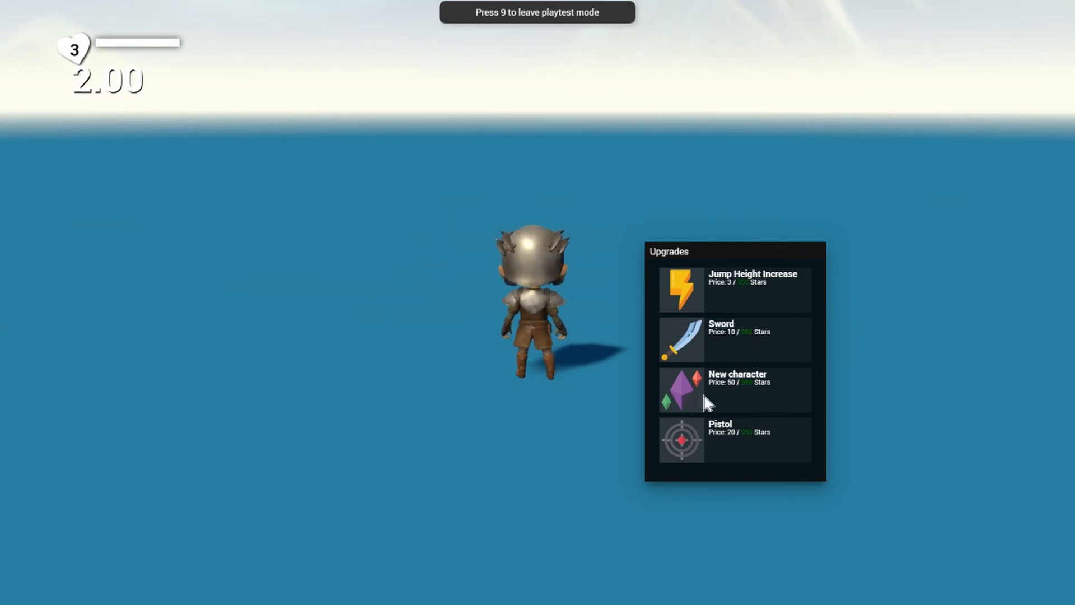
{"action": "left_click", "coordinate": [740, 382]}
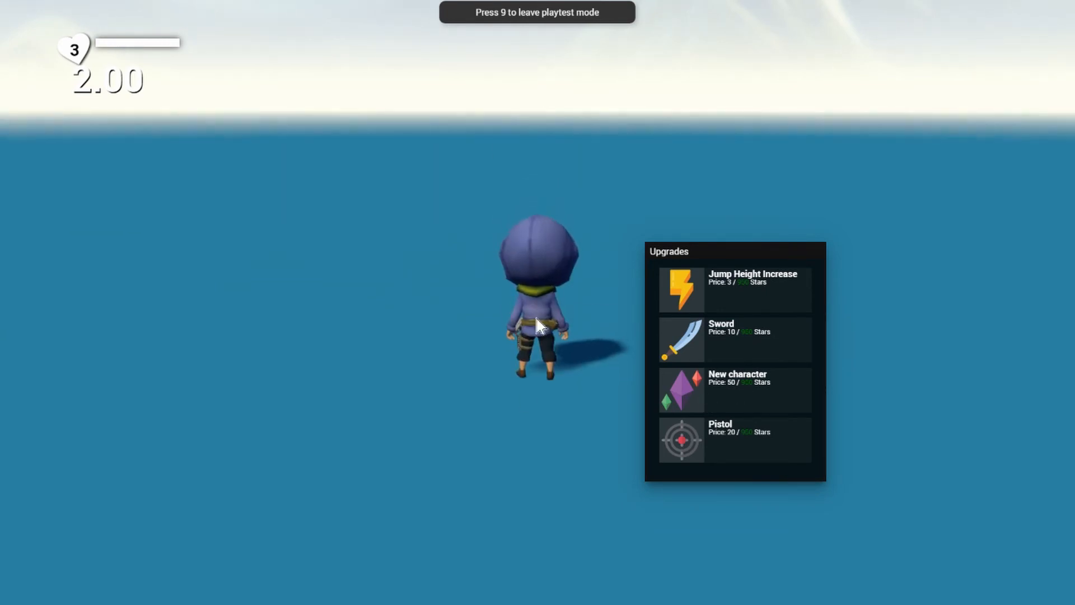
{"action": "key", "text": "9"}
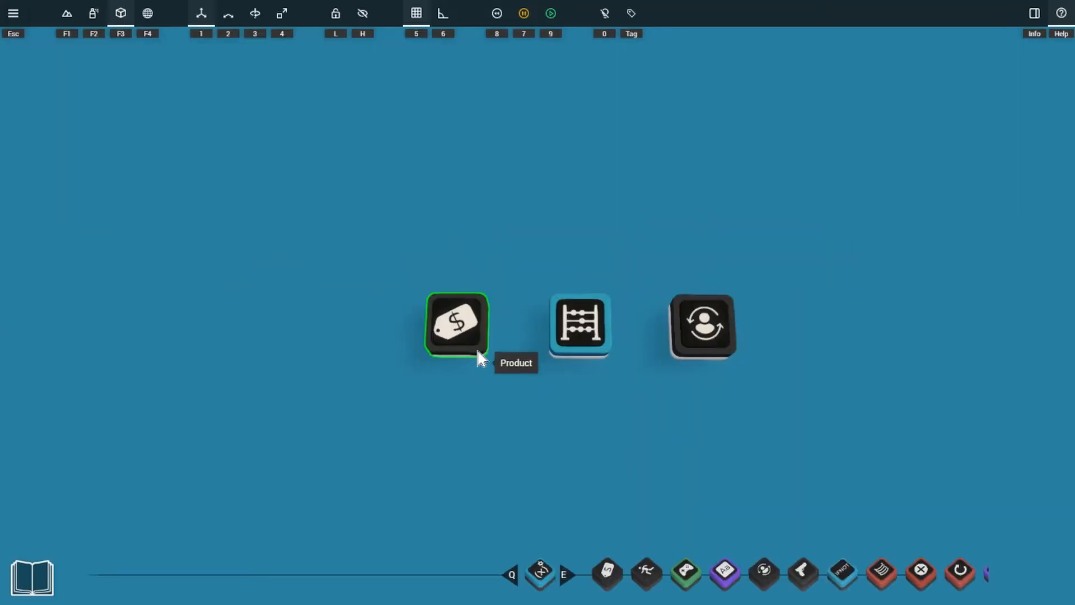
- Examine the New character product's settings and its connections through the Counter to the Character Changer's index and character list
{"action": "left_click", "coordinate": [476, 330]}
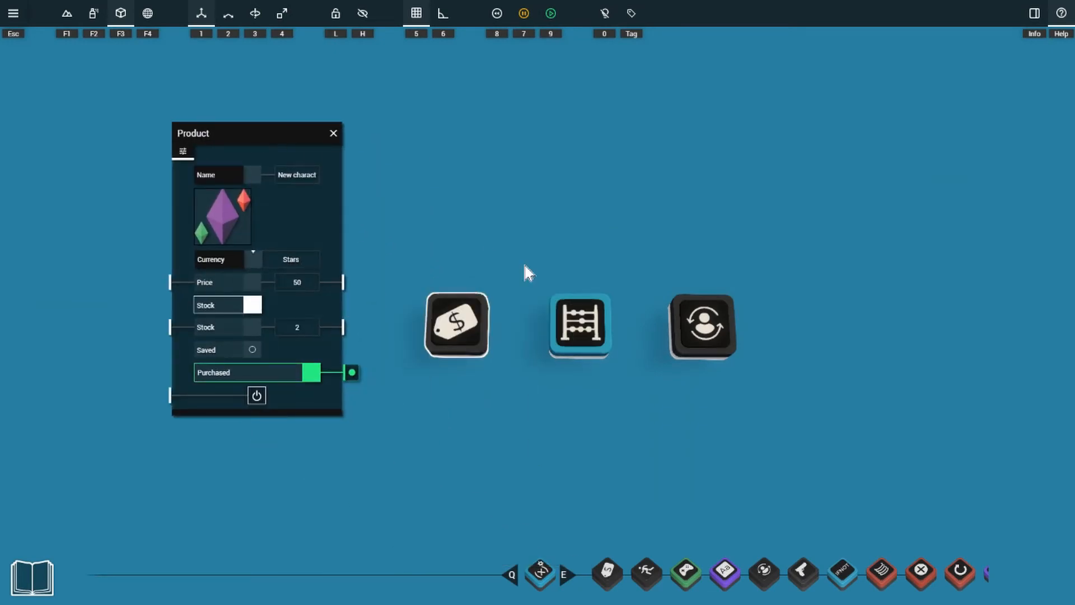
{"action": "left_click", "coordinate": [288, 176]}
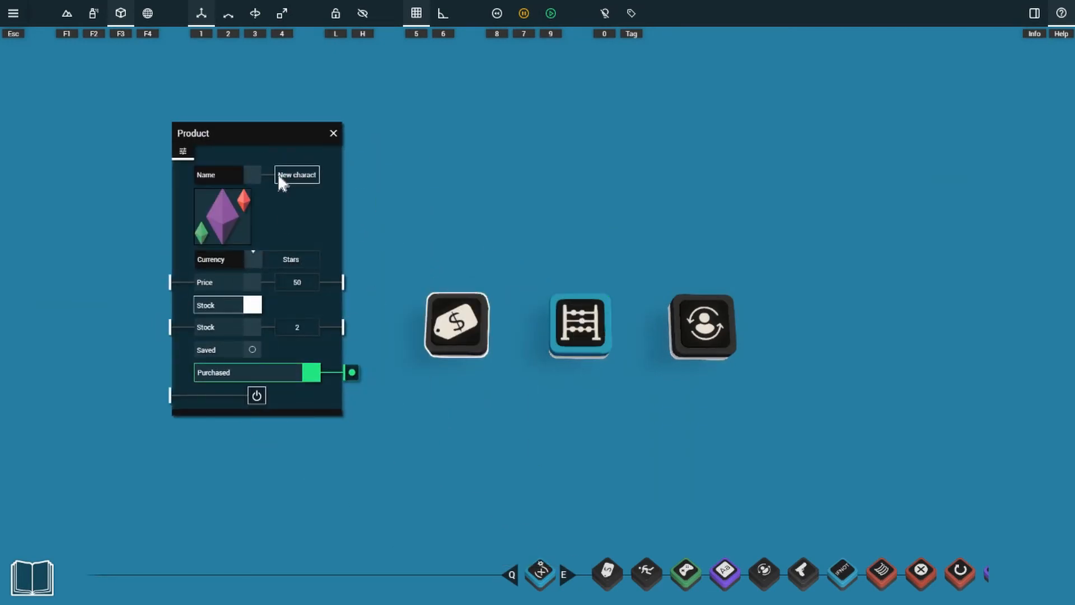
{"action": "left_click", "coordinate": [571, 322]}
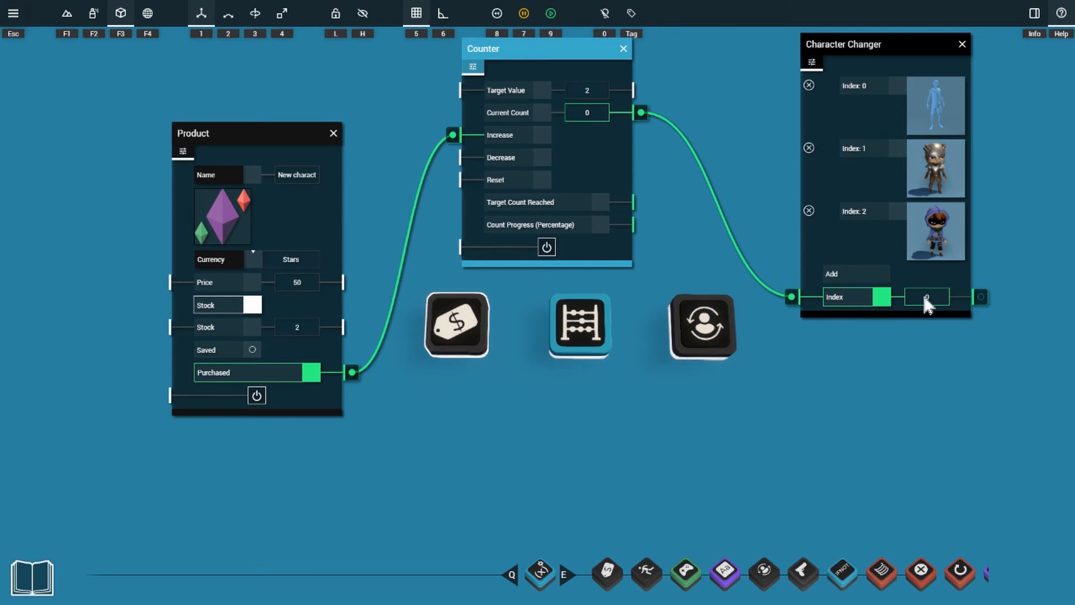
{"action": "mouse_move", "coordinate": [952, 117]}
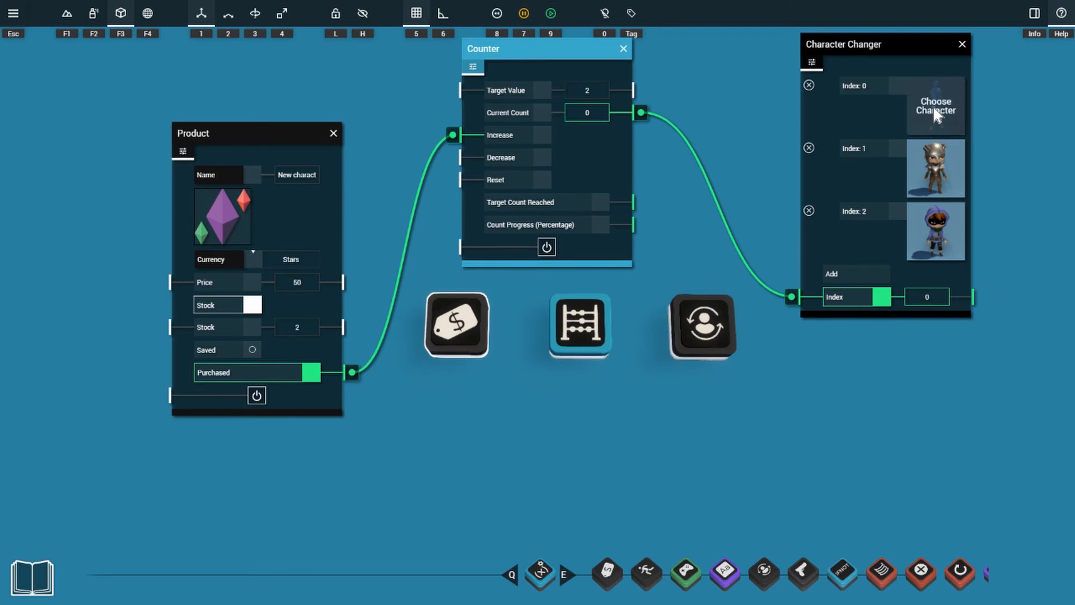
{"action": "mouse_move", "coordinate": [946, 170]}
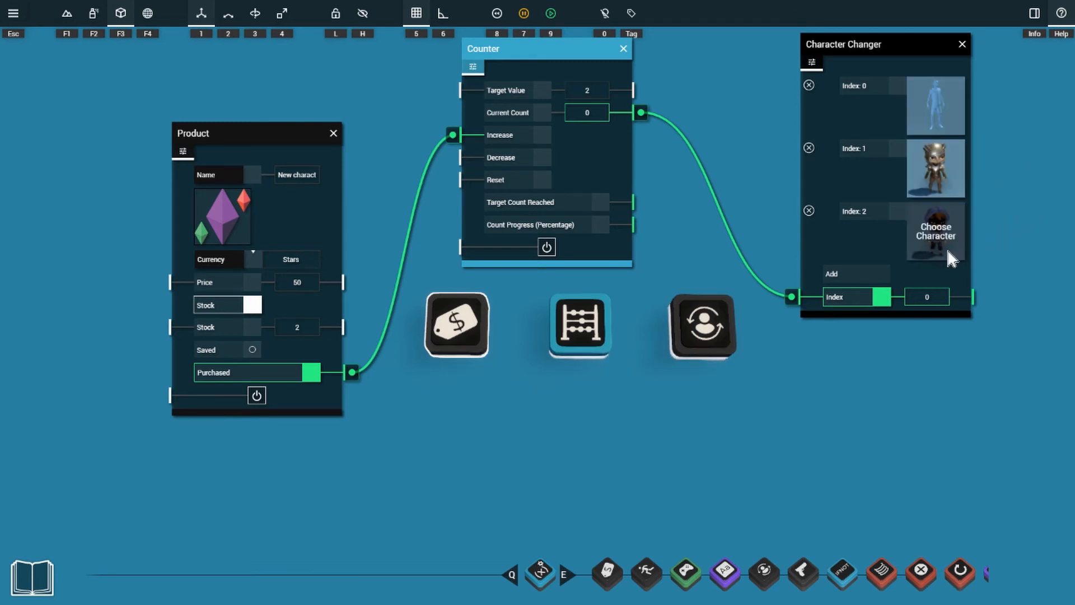
{"action": "left_click_drag", "start_coordinate": [351, 375], "coordinate": [505, 139]}
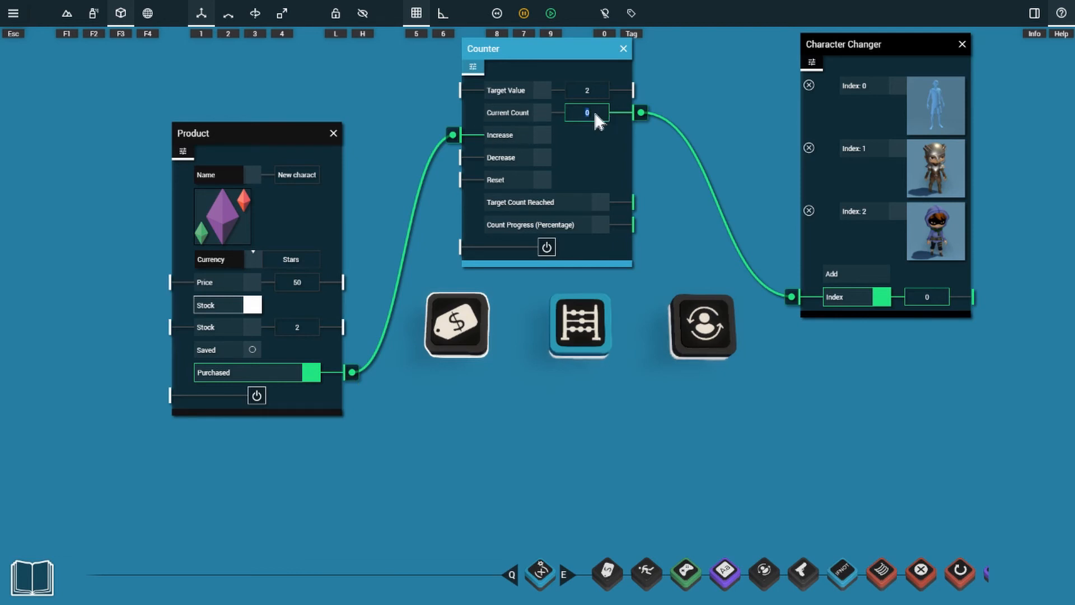
{"action": "left_click", "coordinate": [936, 297]}
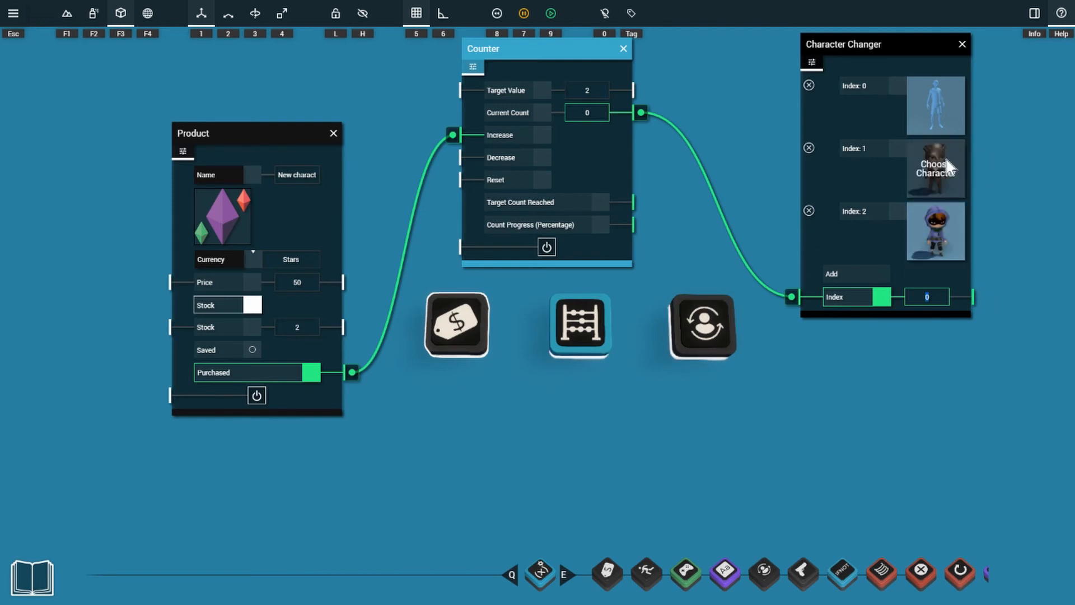
{"action": "left_click", "coordinate": [933, 296]}
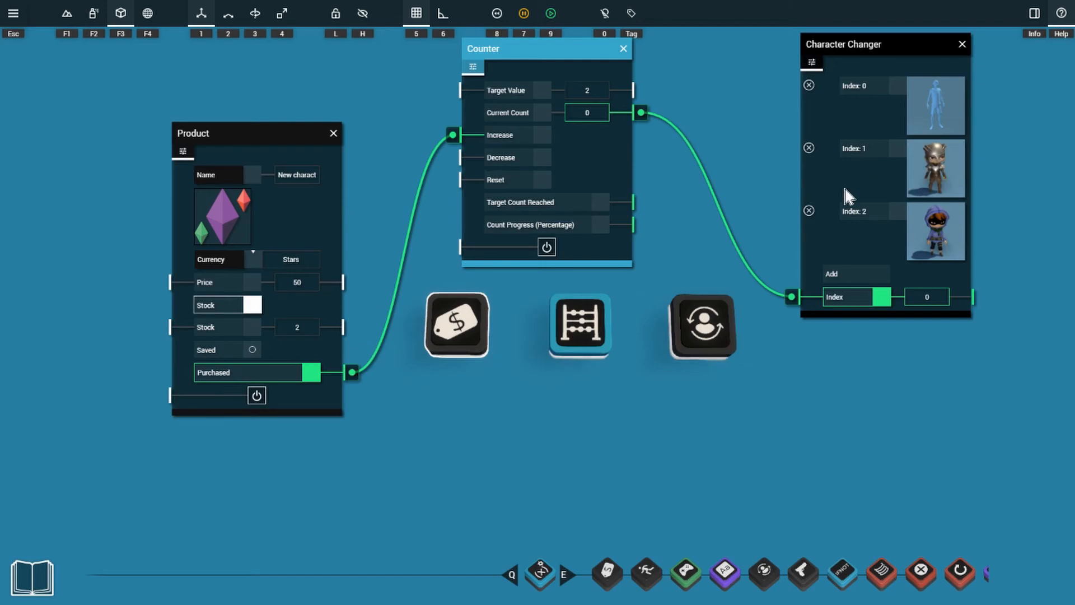
{"action": "left_click", "coordinate": [529, 382]}
- Playtest buying the Pistol, check the Pistol Damage upgrade in the shop list and leave the playtest
{"action": "key", "text": "9"}
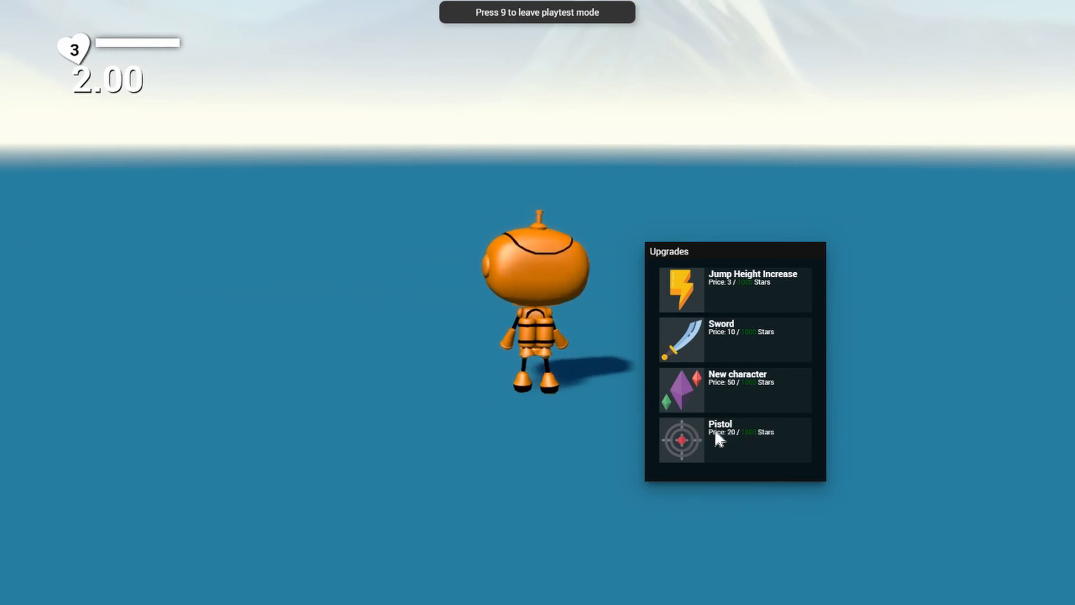
{"action": "left_click", "coordinate": [727, 435]}
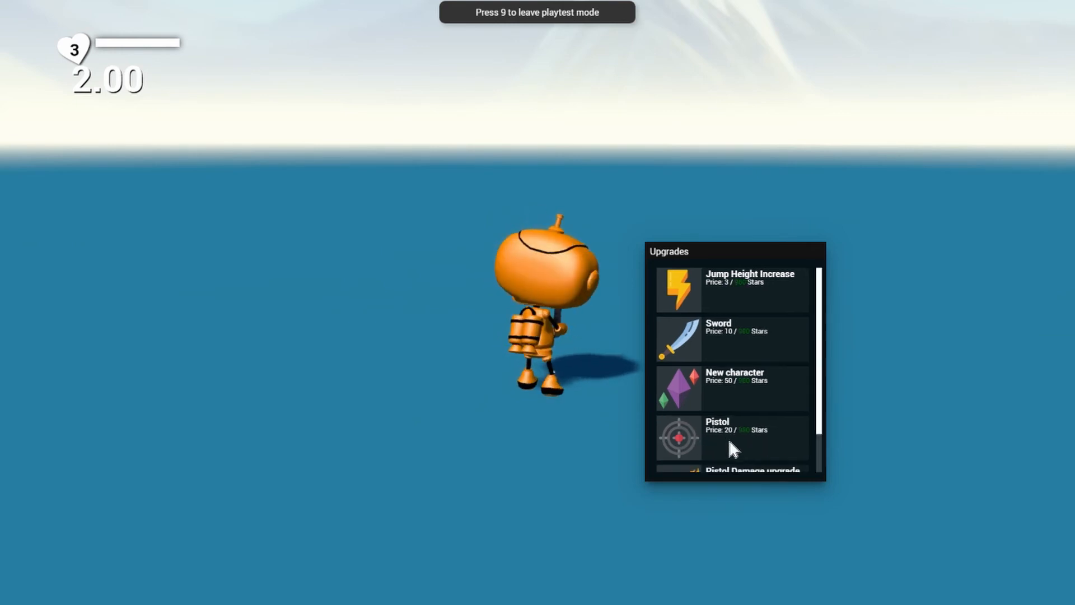
{"action": "scroll", "coordinate": [730, 411], "scroll_direction": "down", "scroll_amount": 1}
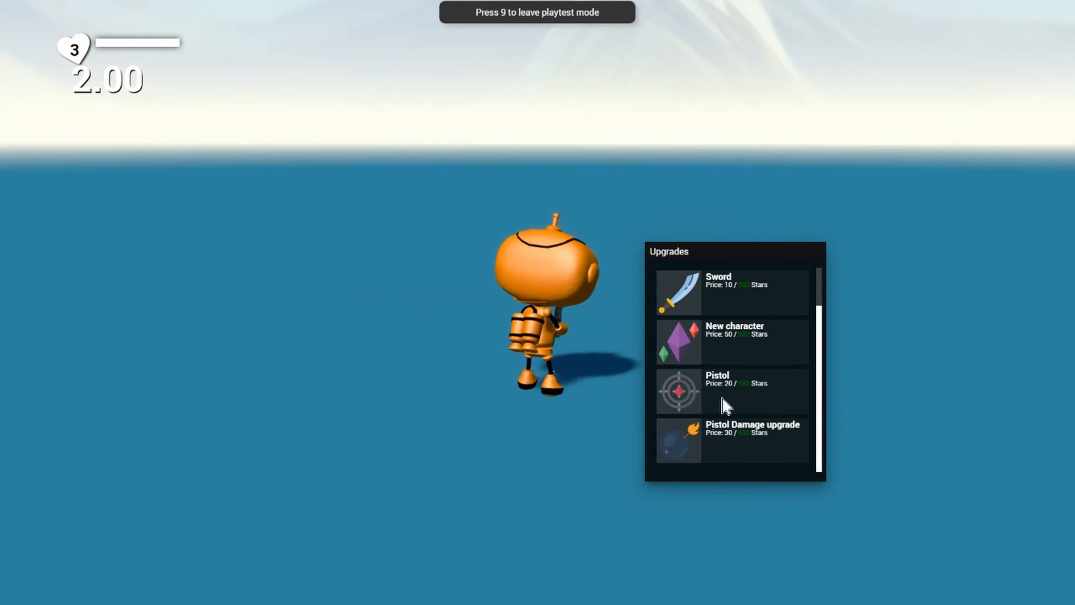
{"action": "key", "text": "9"}
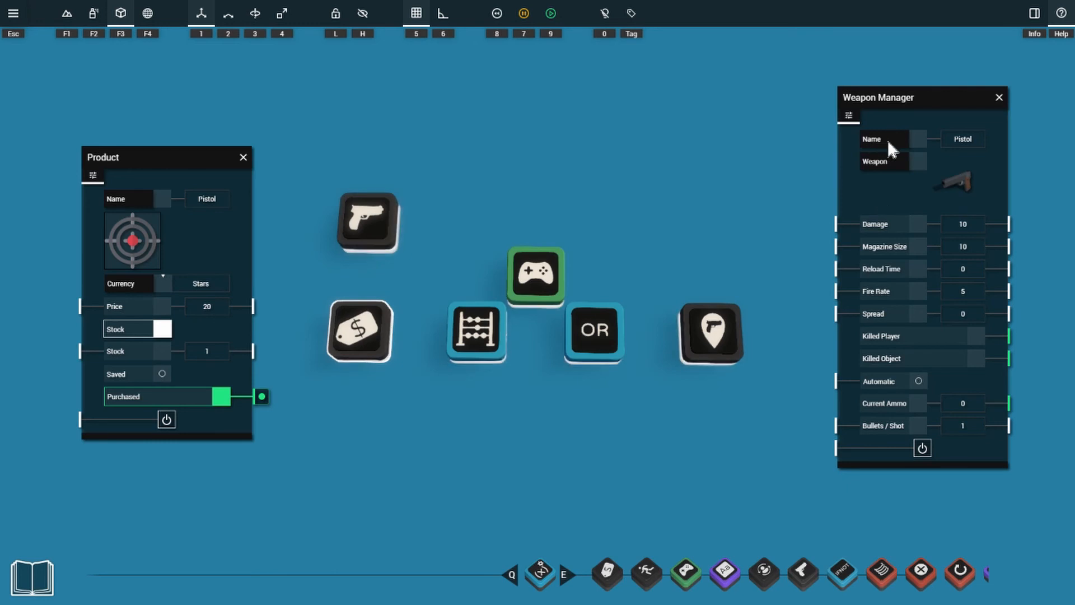
- Examine the Pistol's name and weapon choice in its Weapon Manager, and the Input Trigger assigned to KEY_2
{"action": "left_click", "coordinate": [963, 138]}
{"action": "left_click", "coordinate": [951, 187]}
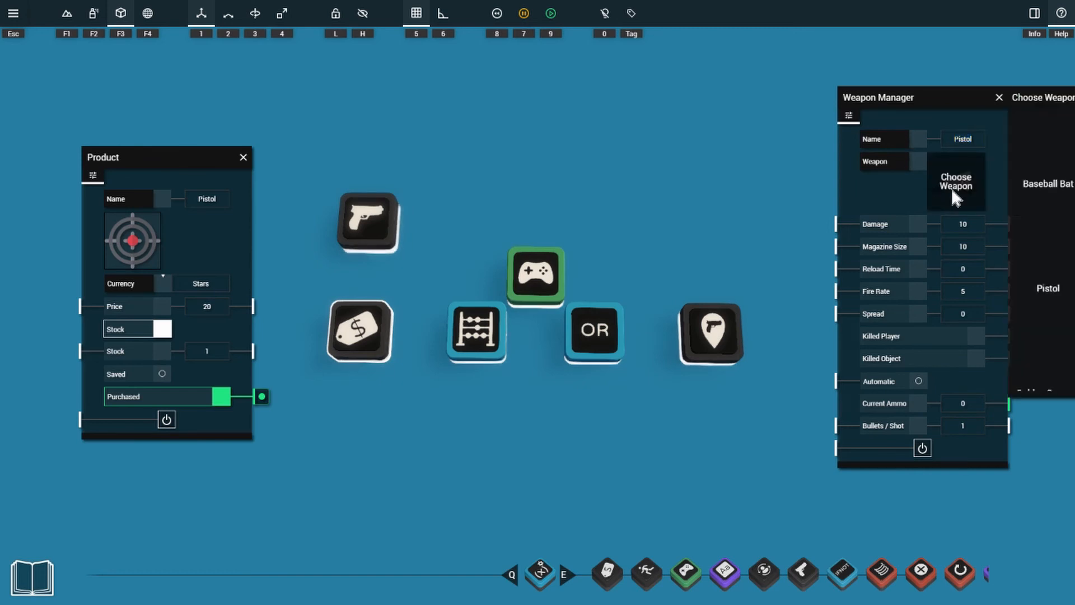
{"action": "left_click_drag", "start_coordinate": [926, 104], "coordinate": [786, 100]}
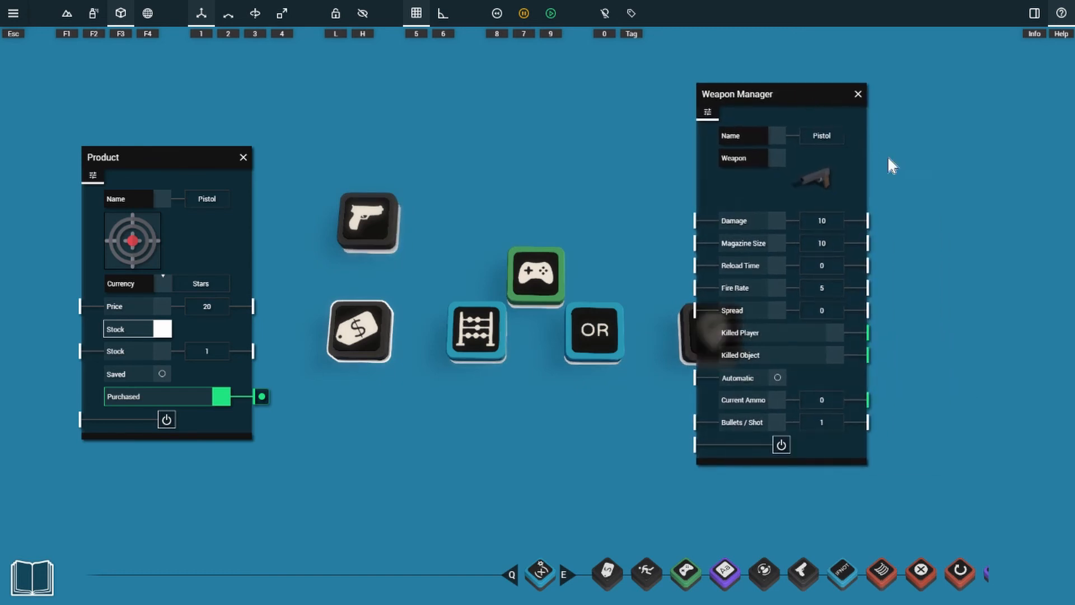
{"action": "left_click", "coordinate": [813, 179]}
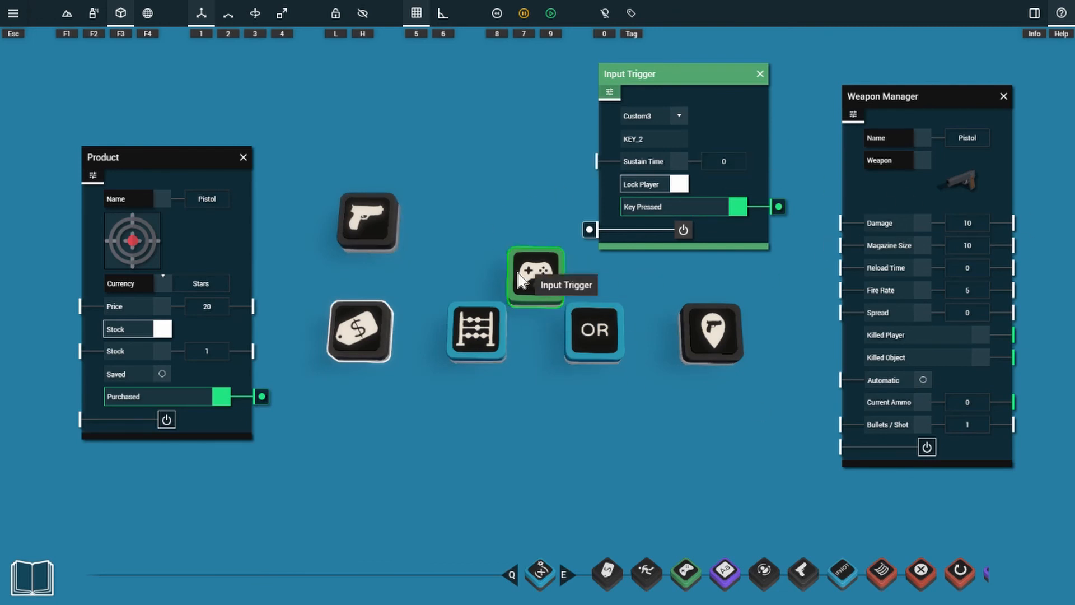
- Start another playtest and buy both the Sword and the Pistol in the Upgrades shop
{"action": "key", "text": "9"}
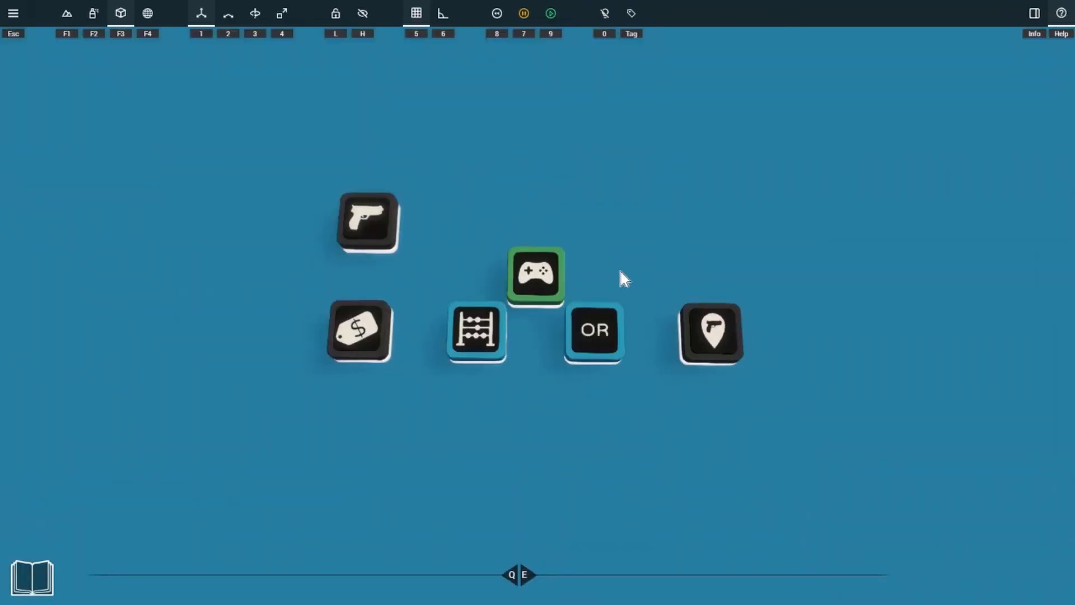
{"action": "left_click", "coordinate": [552, 271]}
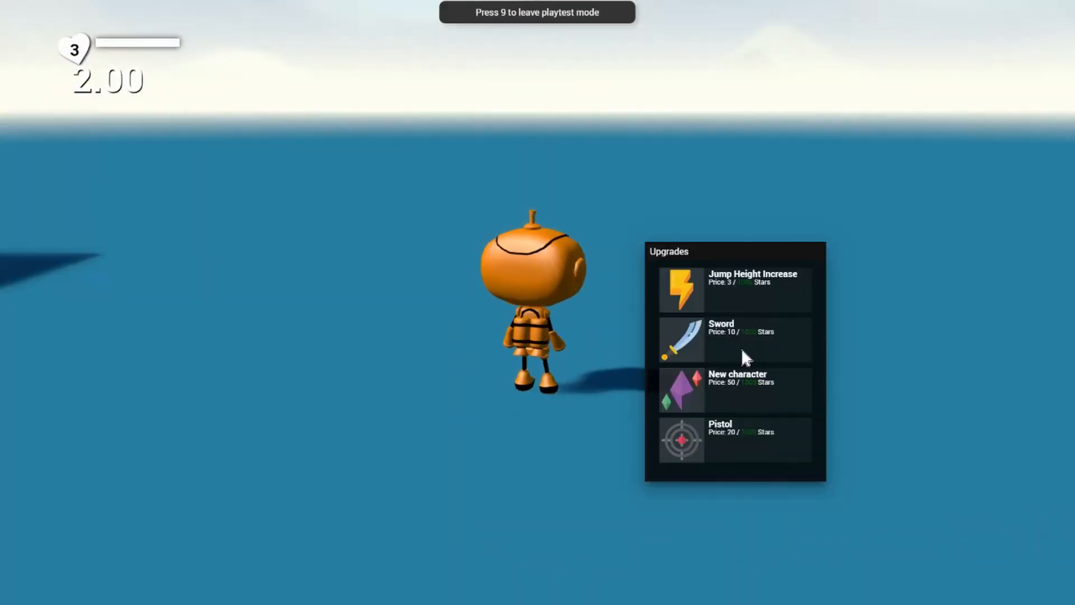
{"action": "left_click", "coordinate": [728, 349]}
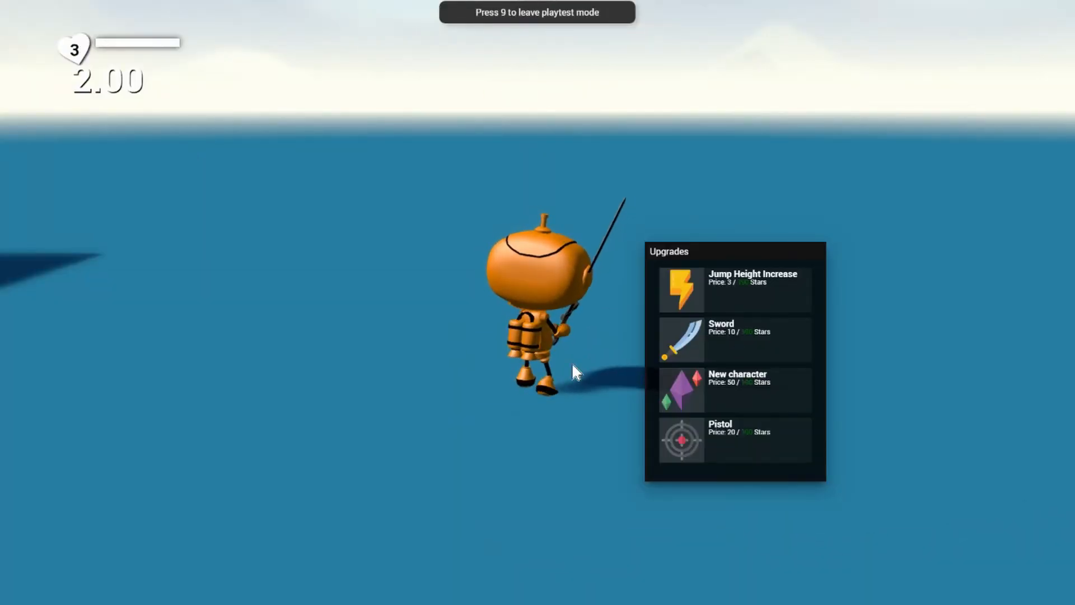
{"action": "left_click", "coordinate": [696, 434]}
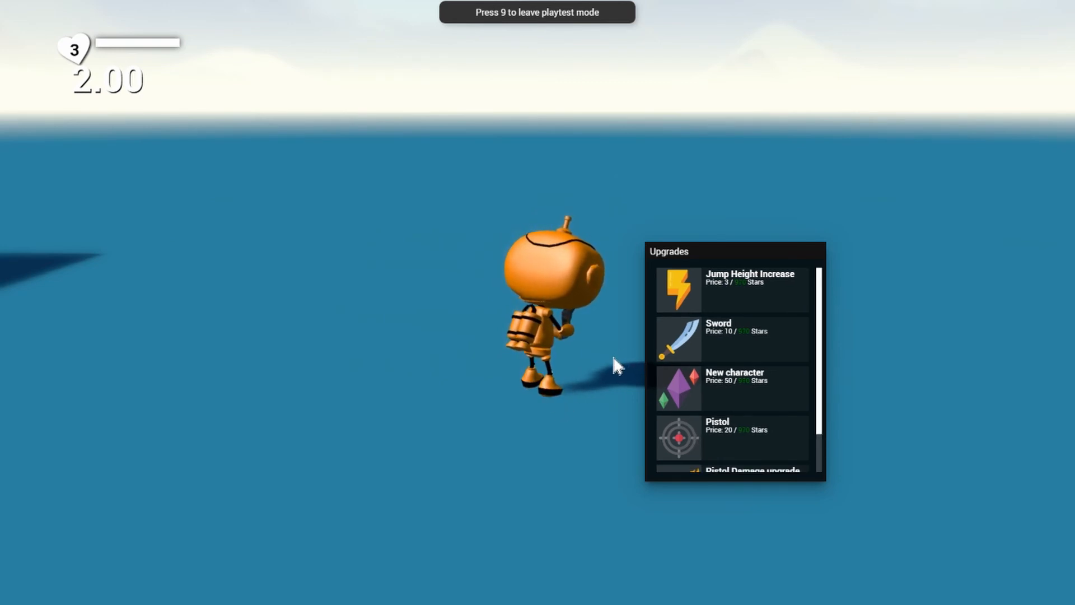
- Close the shop, run around the level and switch from the Pistol to the Sword
{"action": "key", "text": "Escape"}
{"action": "key", "text": "d"}
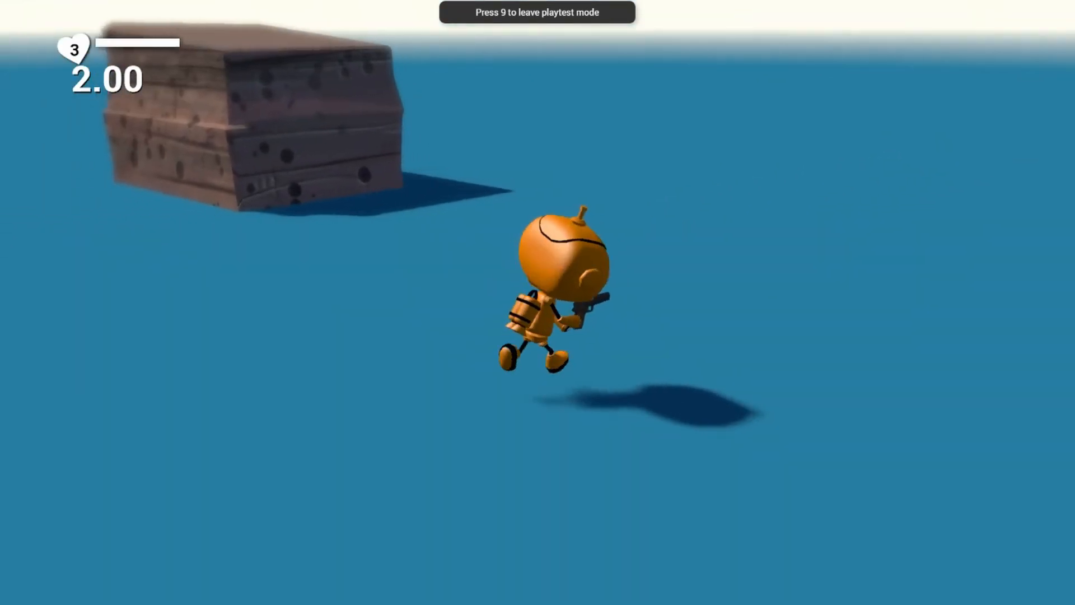
{"action": "key", "text": "s"}
{"action": "key", "text": "d"}
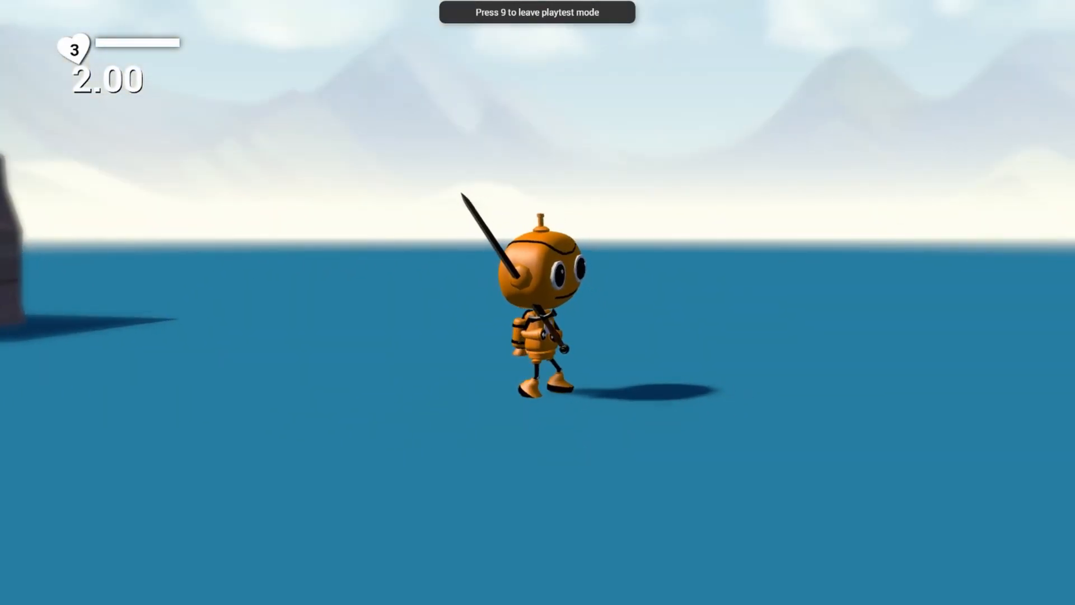
- Switch back and forth between the Pistol and the Sword, view the Upgrades shop and leave the playtest
{"action": "key", "text": "2"}
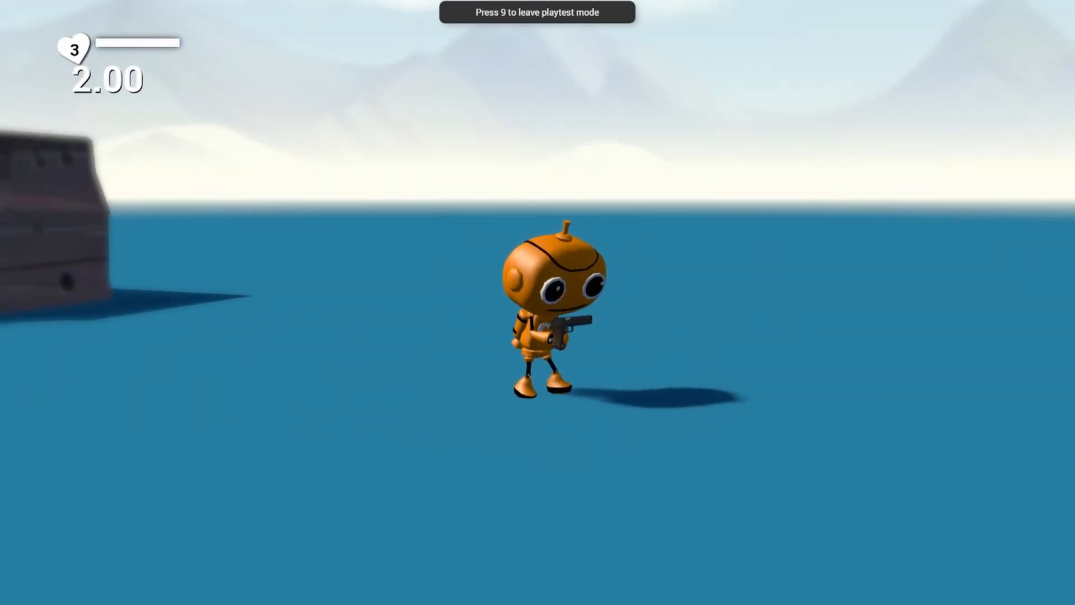
{"action": "key", "text": "1"}
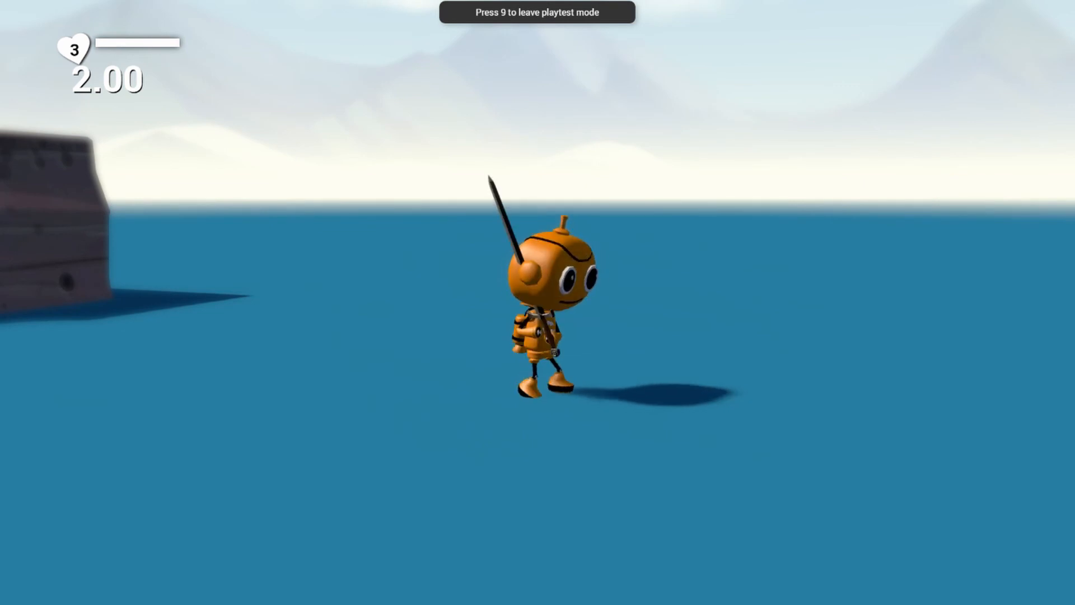
{"action": "key", "text": "2"}
{"action": "key", "text": "1"}
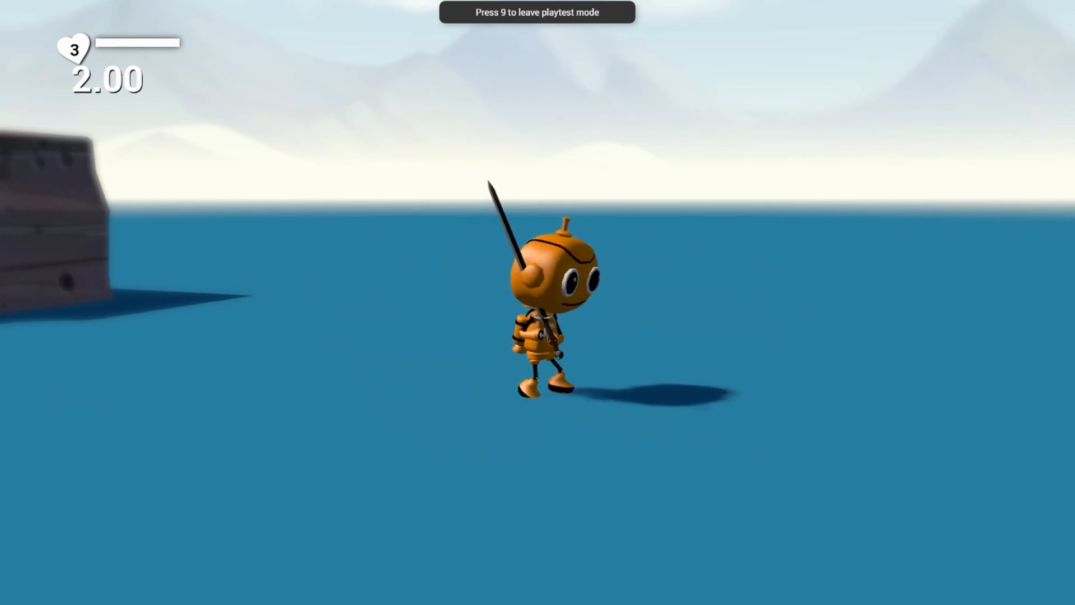
{"action": "key", "text": "u"}
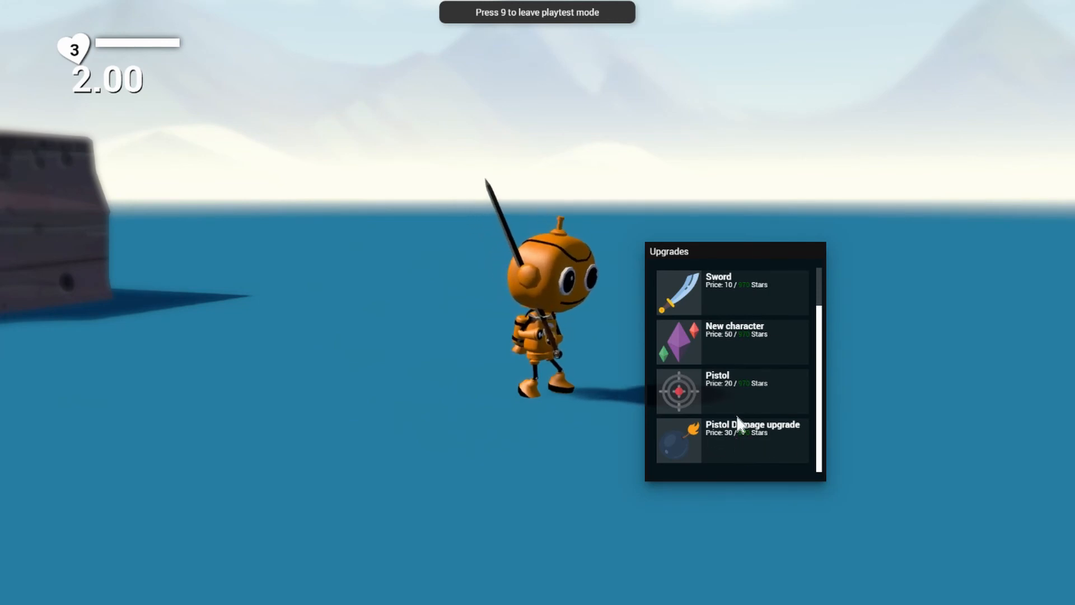
{"action": "key", "text": "9"}
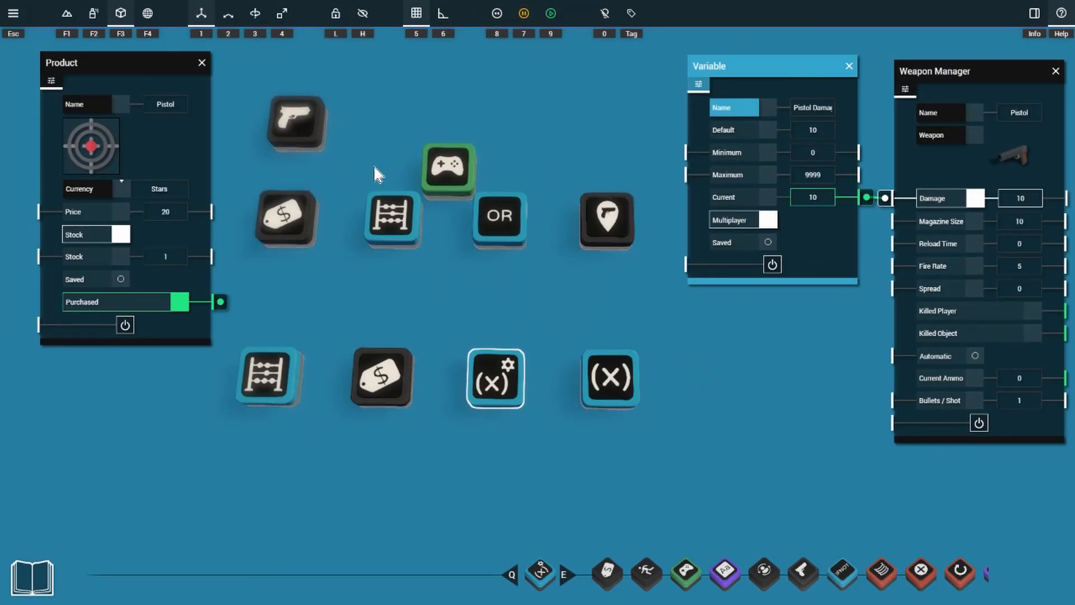
- Wire the Pistol product's Purchased output to the Counter's Increase, and Target Count Reached to the Pistol Damage product's power input
{"action": "left_click", "coordinate": [312, 242]}
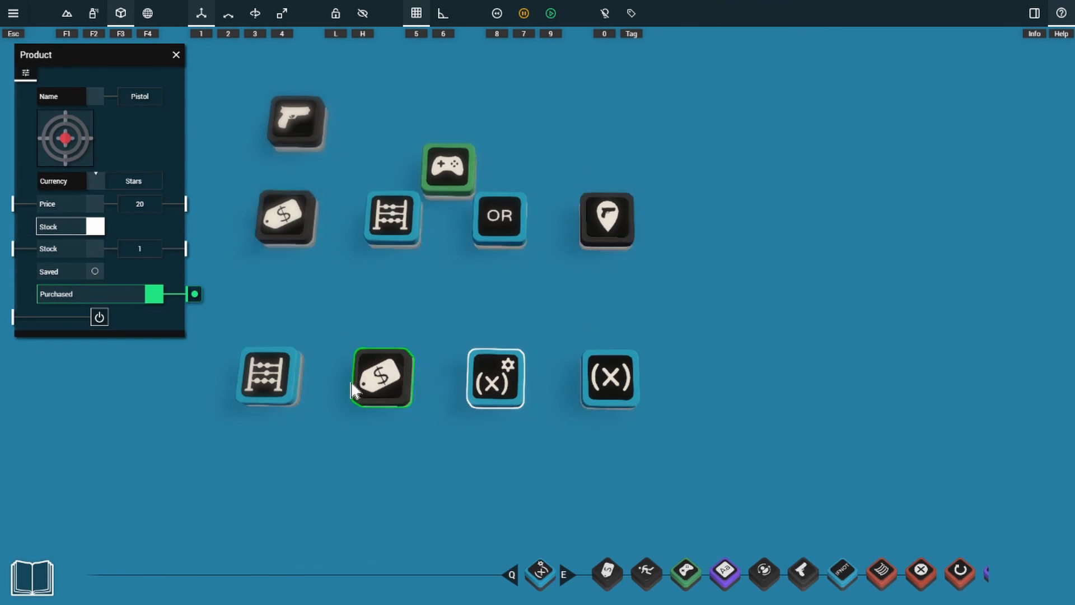
{"action": "left_click", "coordinate": [371, 381]}
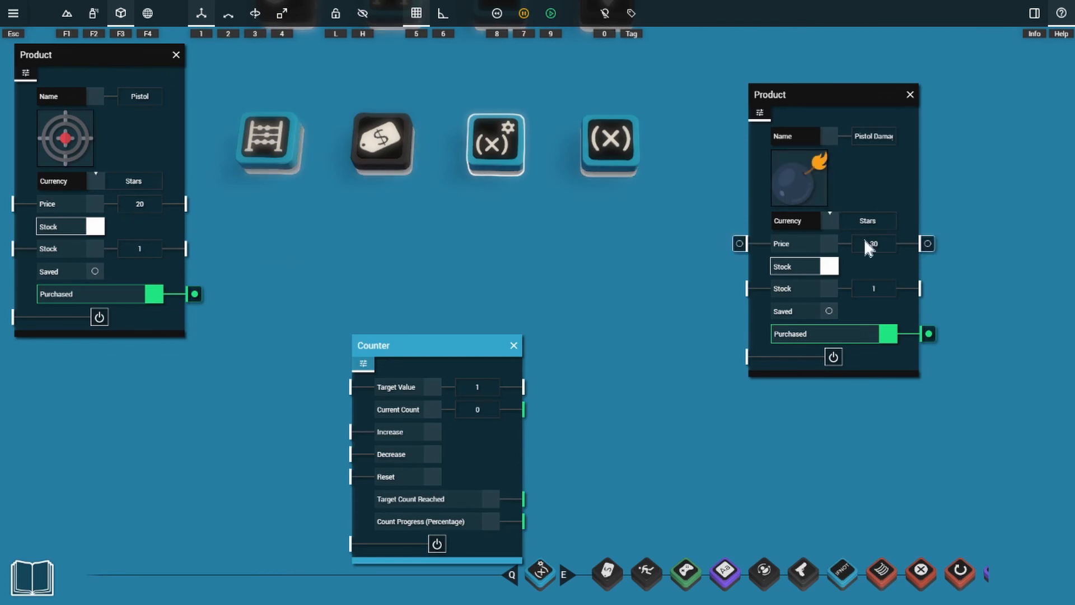
{"action": "left_click_drag", "start_coordinate": [508, 337], "coordinate": [425, 223]}
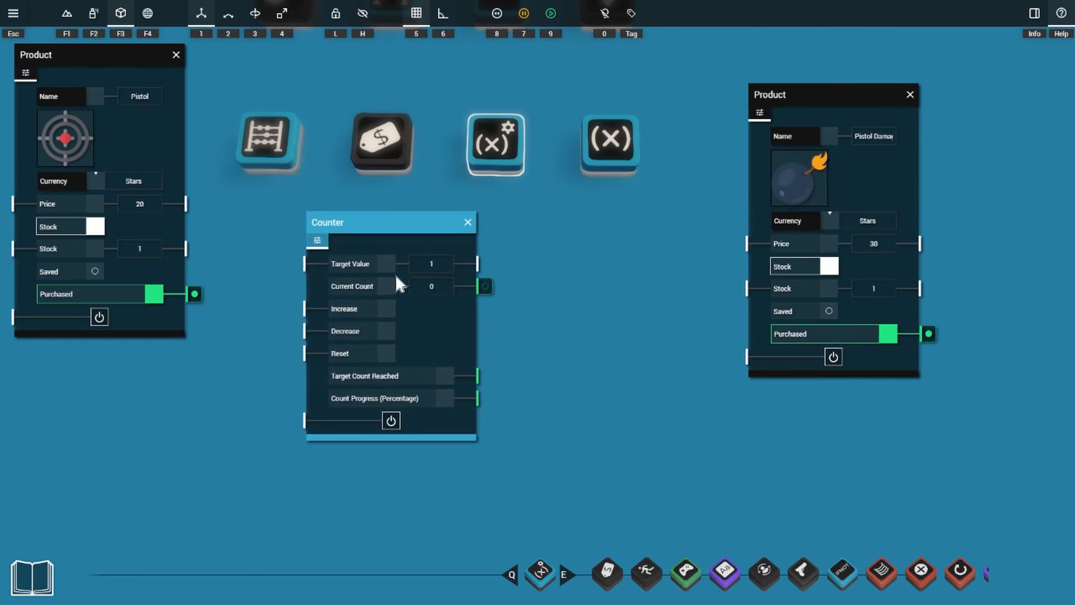
{"action": "left_click", "coordinate": [480, 376]}
{"action": "left_click", "coordinate": [739, 357]}
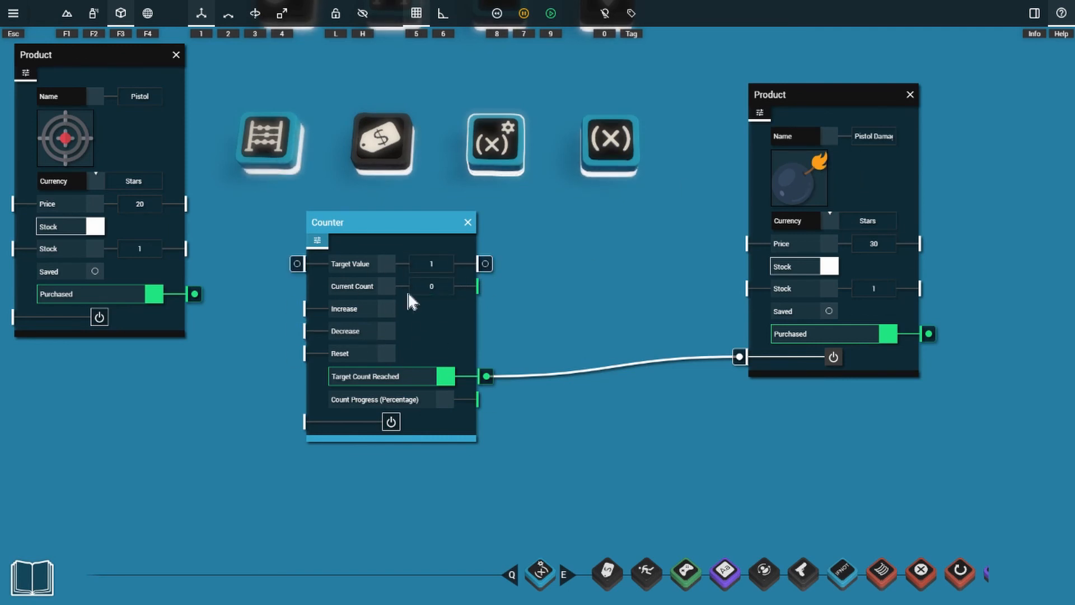
{"action": "left_click_drag", "start_coordinate": [194, 293], "coordinate": [298, 310]}
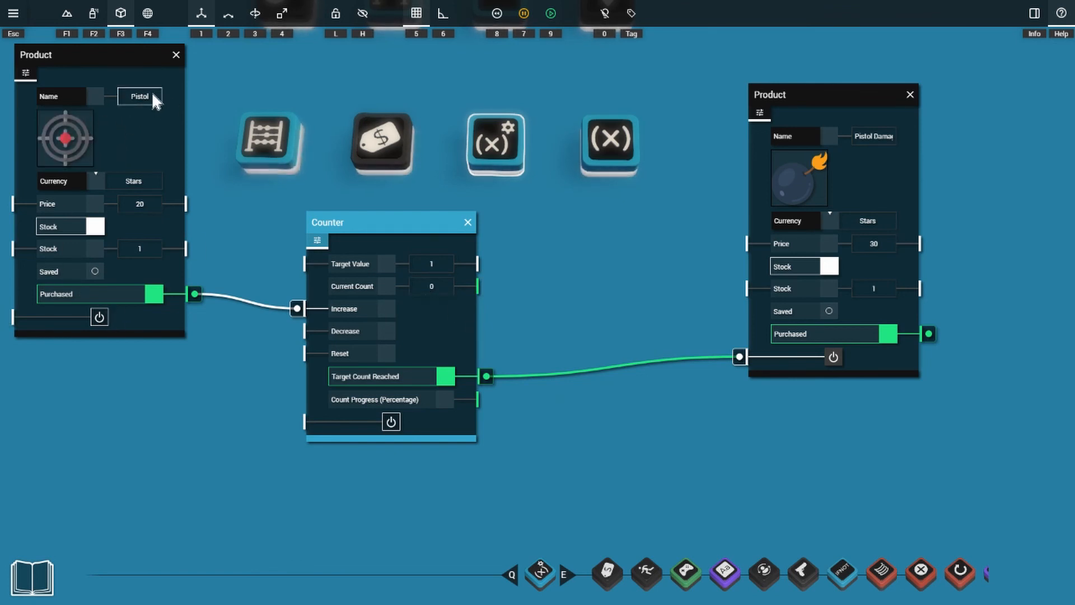
{"action": "left_click", "coordinate": [872, 135]}
{"action": "key", "text": "Return"}
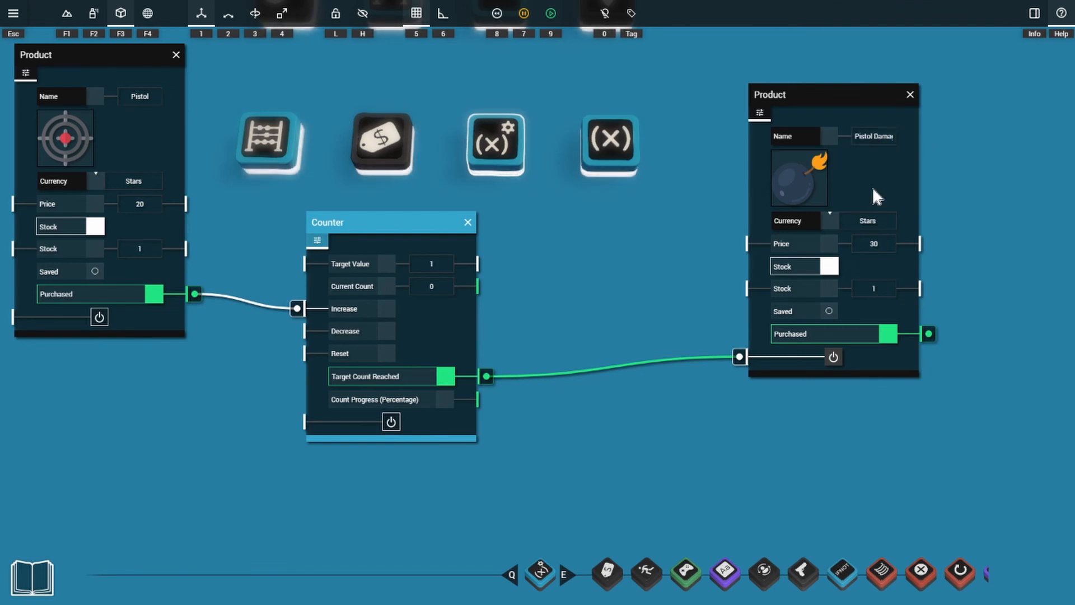
- Playtest whether buying the Pistol unlocks the Pistol Damage upgrade in the Upgrades shop, and leave the playtest
{"action": "key", "text": "9"}
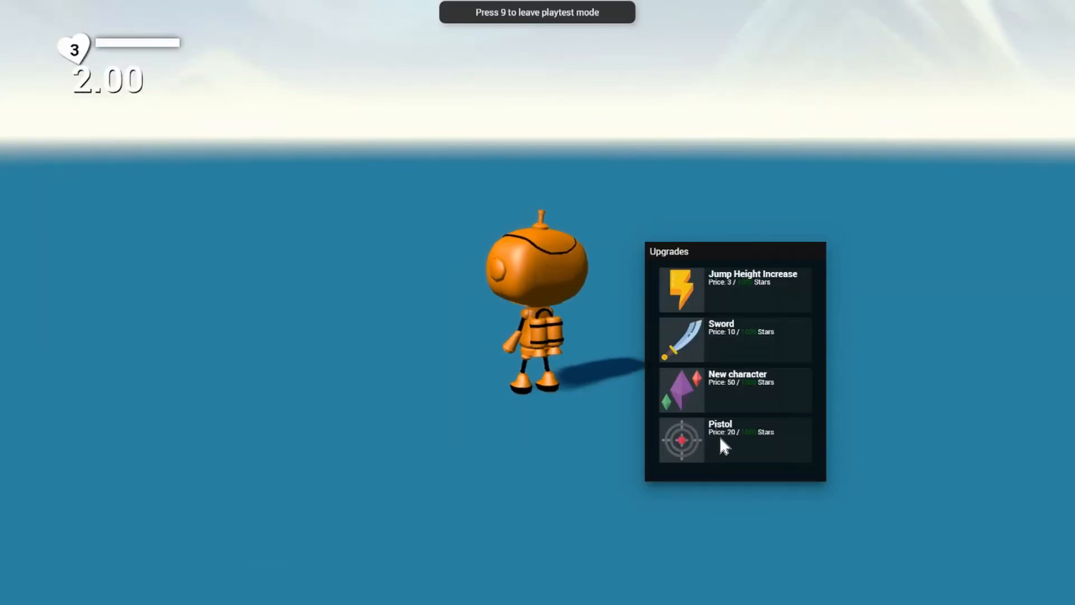
{"action": "scroll", "coordinate": [722, 431], "scroll_direction": "down", "scroll_amount": 3}
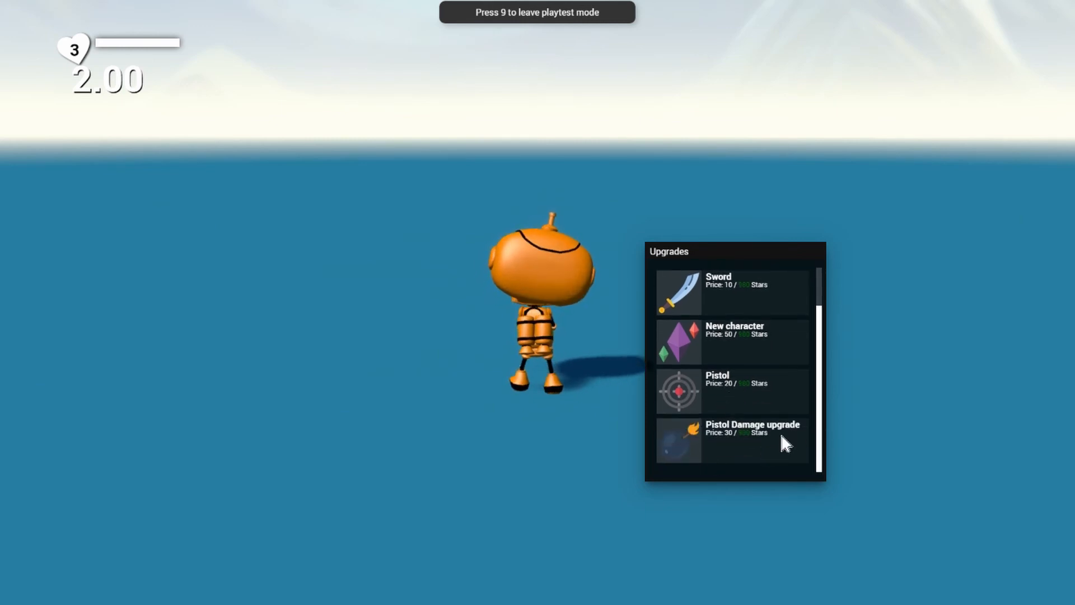
{"action": "key", "text": "9"}
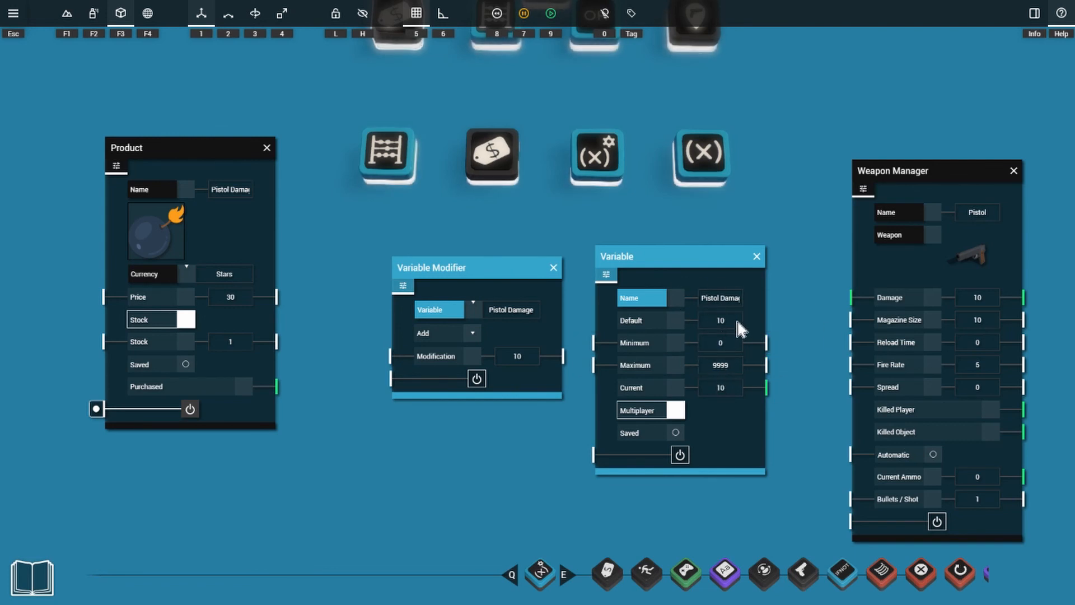
- Connect the Pistol Damage variable's Current to the Weapon Manager's Damage, and the damage product's Purchased output to the Variable Modifier's power input
{"action": "left_click", "coordinate": [979, 298]}
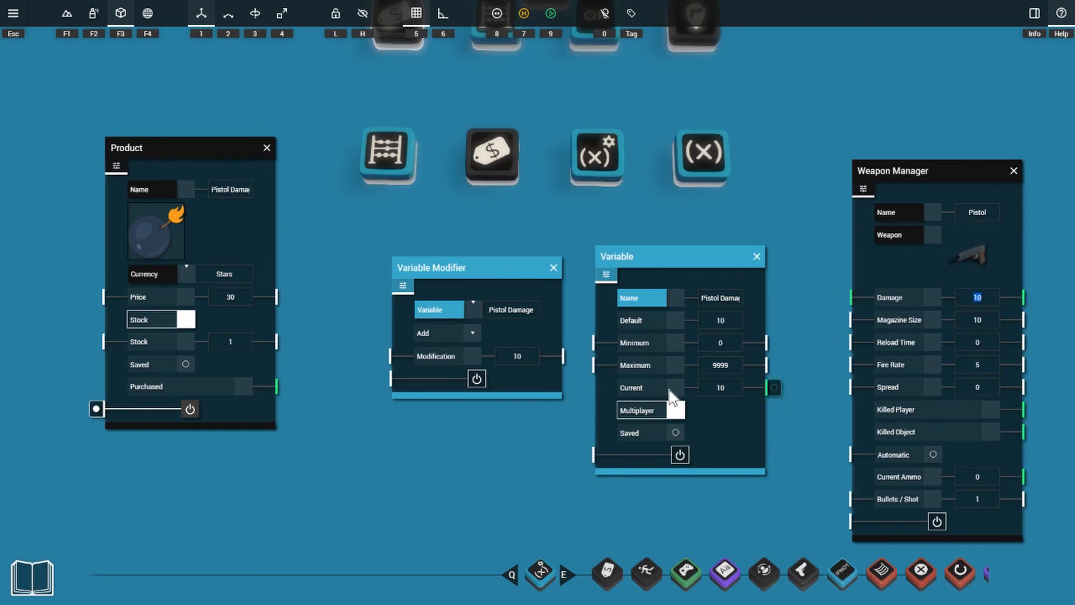
{"action": "left_click_drag", "start_coordinate": [767, 388], "coordinate": [842, 298]}
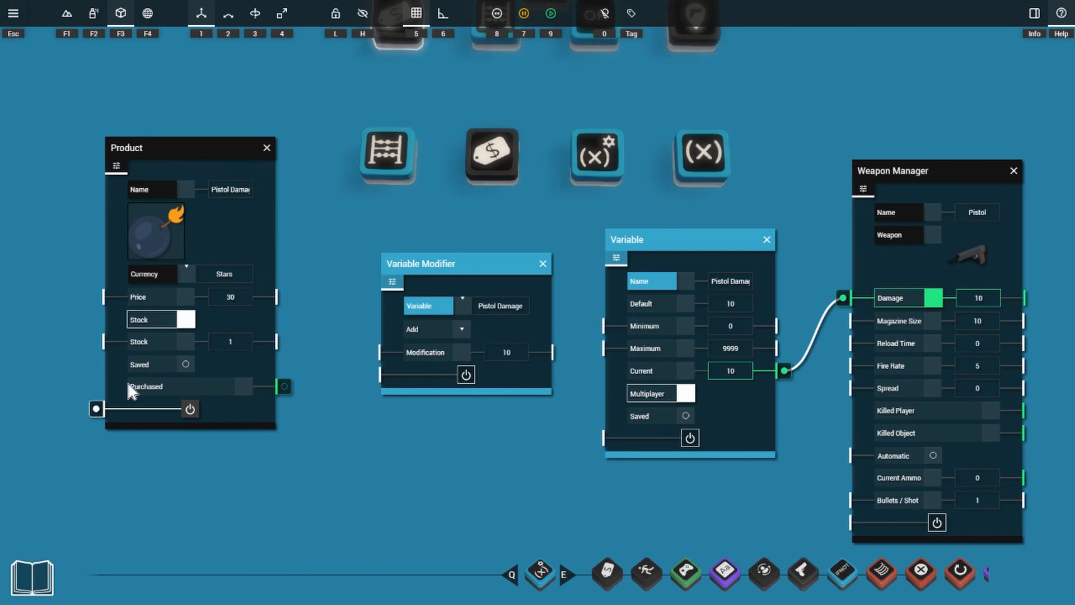
{"action": "left_click_drag", "start_coordinate": [284, 387], "coordinate": [371, 374]}
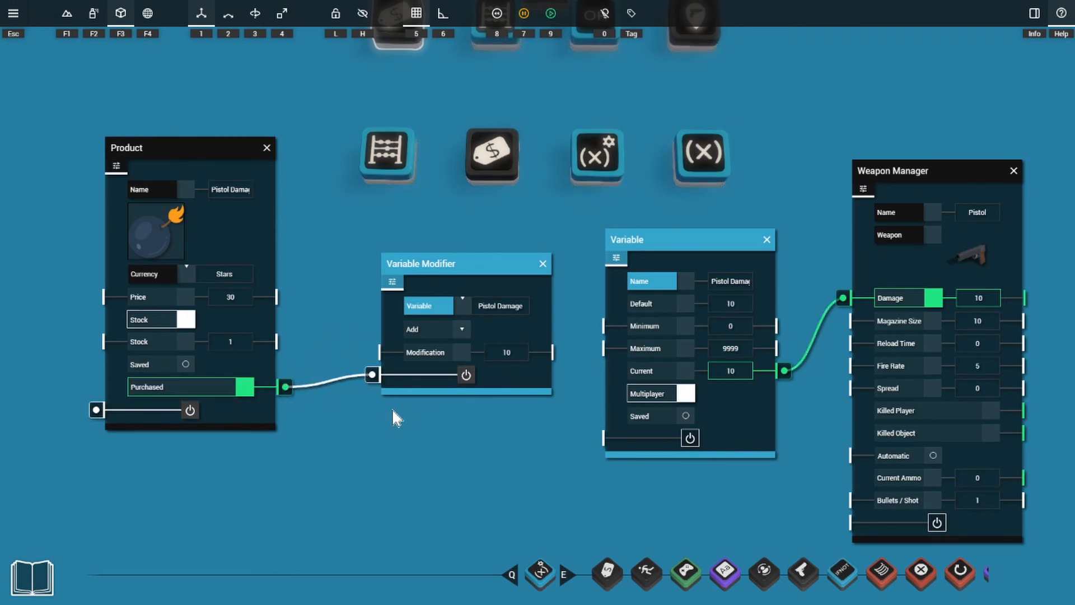
- Examine the Variable Modifier's target variable and modification amount against the Variable's name and current value
{"action": "left_click_drag", "start_coordinate": [521, 303], "coordinate": [407, 298]}
{"action": "left_click_drag", "start_coordinate": [745, 282], "coordinate": [682, 274]}
{"action": "double_click", "coordinate": [504, 352]}
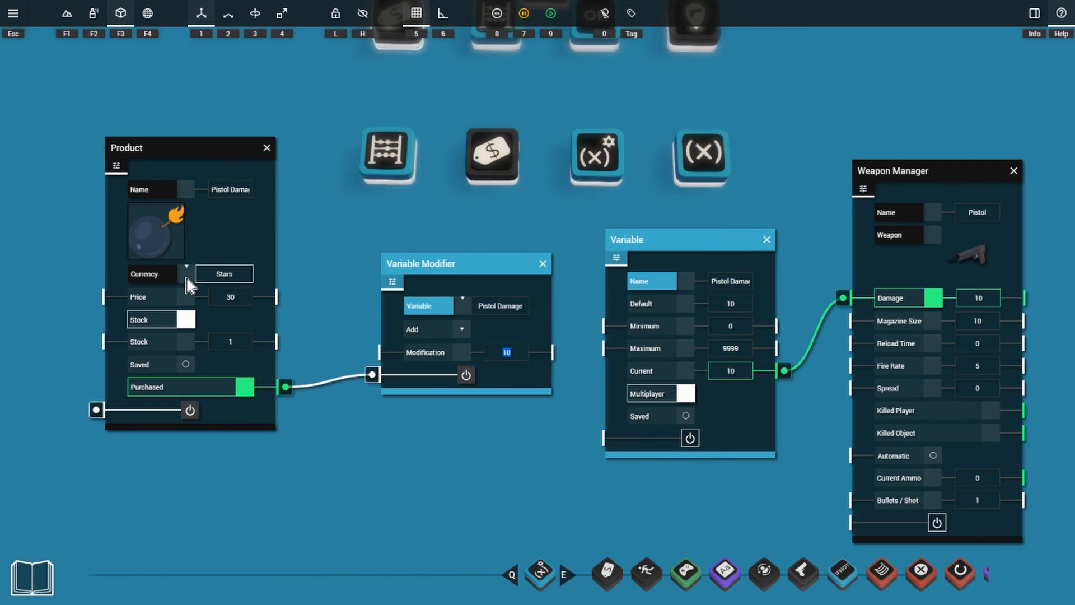
{"action": "left_click", "coordinate": [525, 353]}
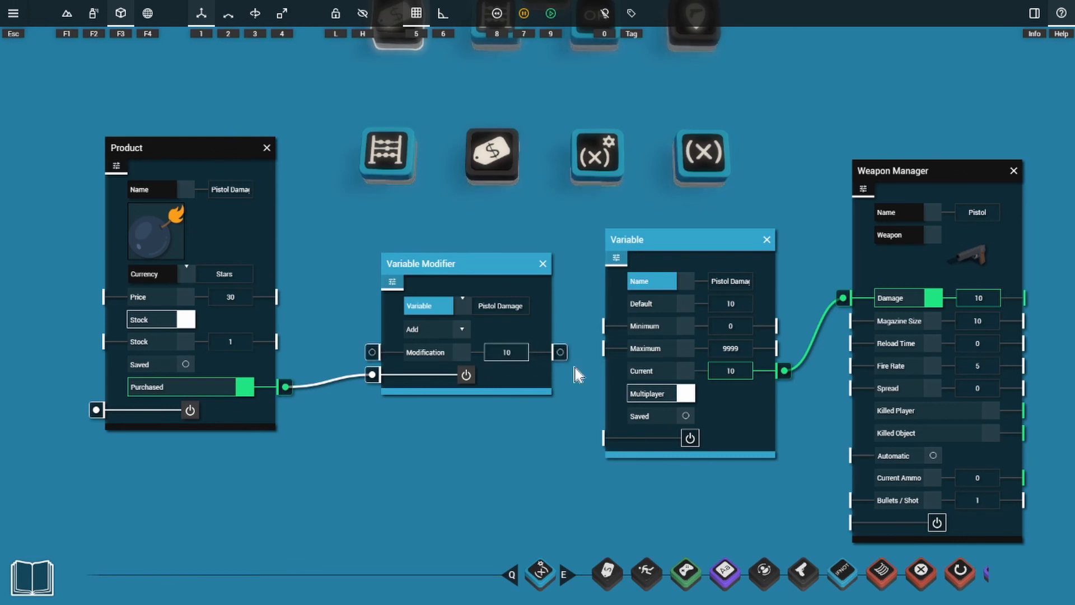
{"action": "double_click", "coordinate": [731, 371]}
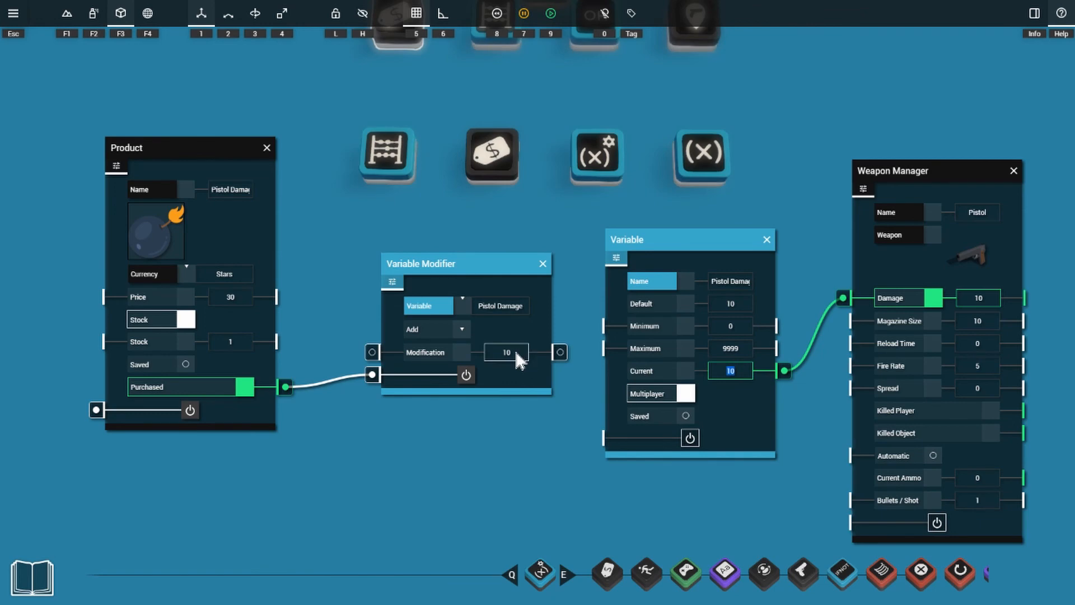
- Start a playtest and run the character around near the house
{"action": "key", "text": "9"}
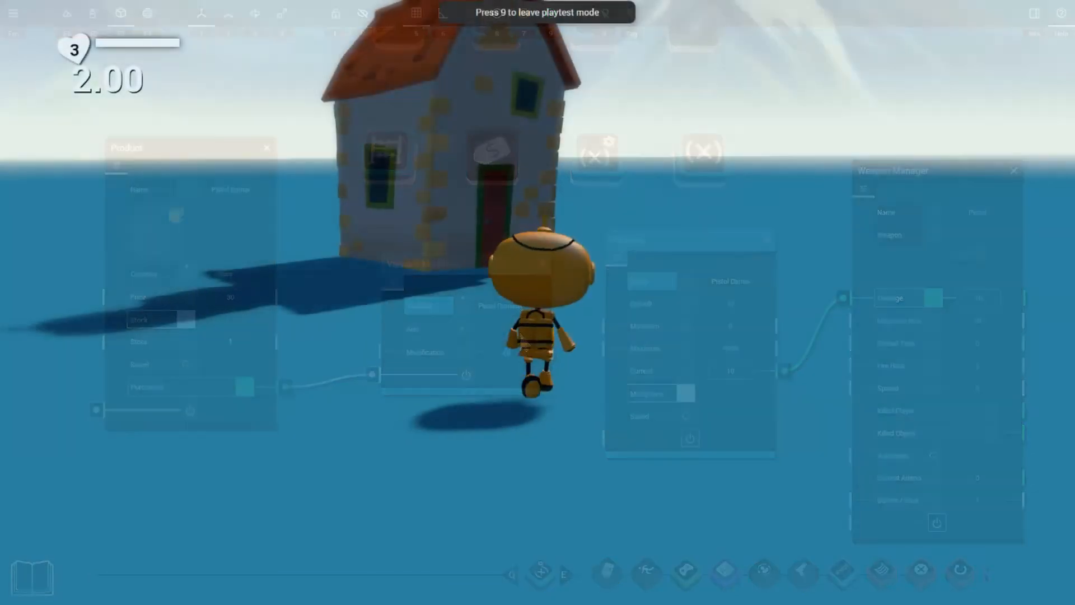
{"action": "key", "text": "w"}
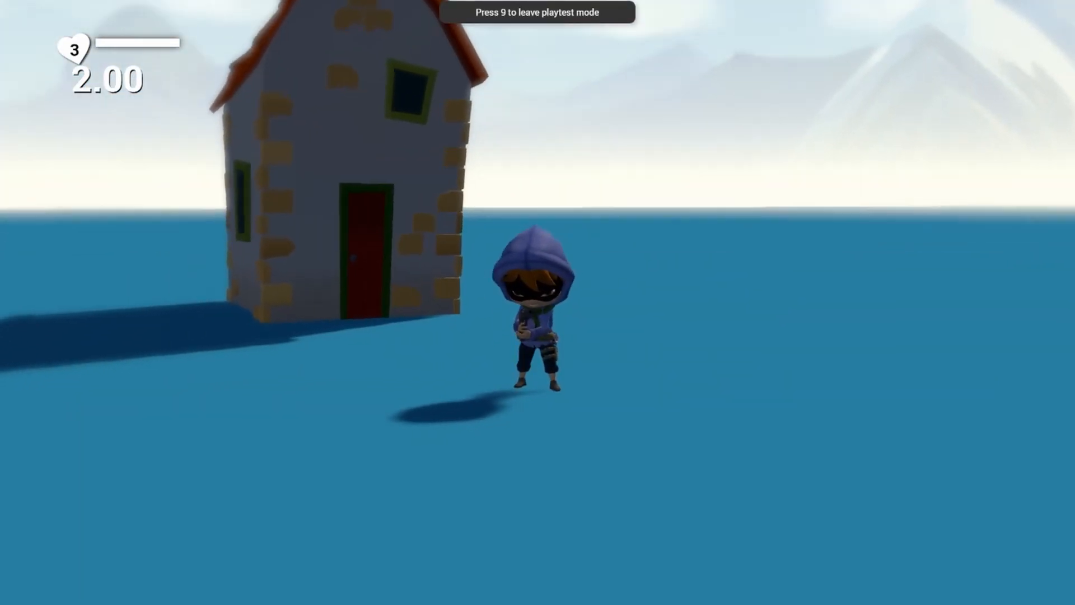
{"action": "key", "text": "d"}
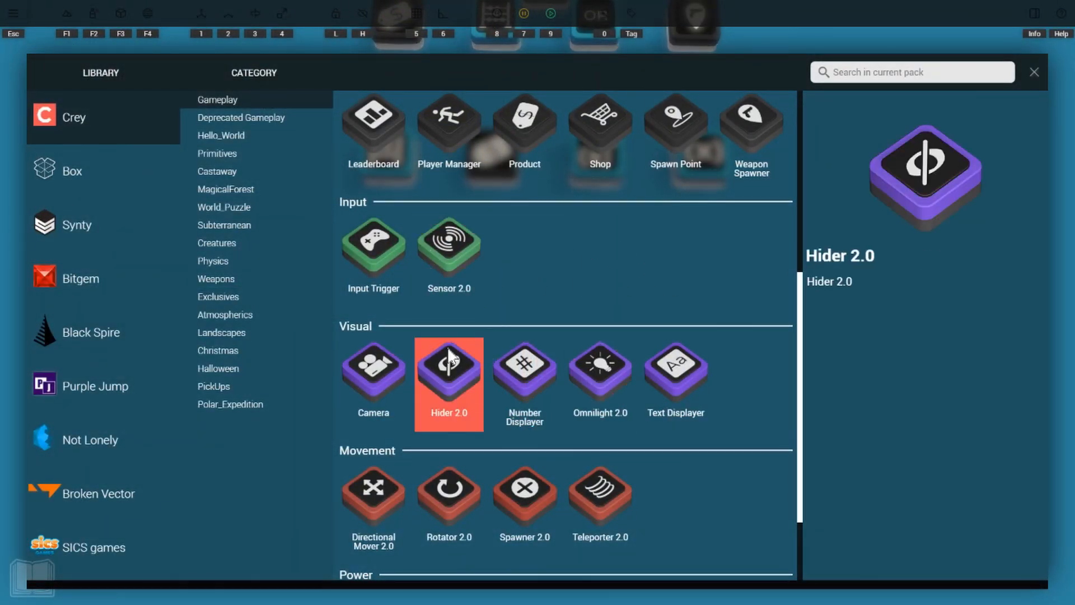
- Browse the Crey library's Gameplay category through its Gameflow, Input, Visual and Movement gadgets
{"action": "scroll", "coordinate": [556, 508], "scroll_direction": "up", "scroll_amount": 5}
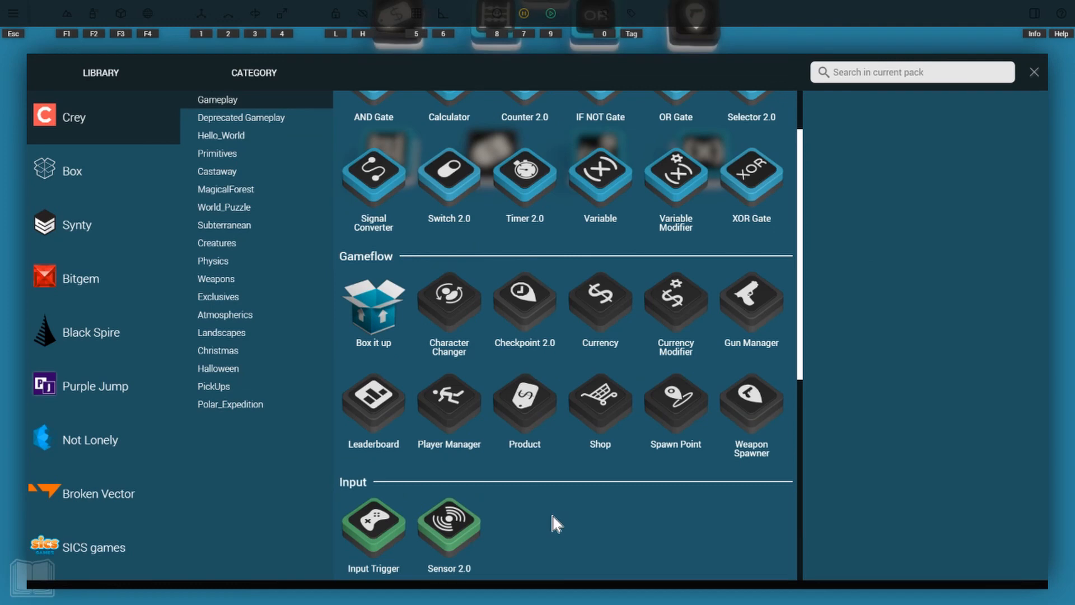
{"action": "scroll", "coordinate": [548, 510], "scroll_direction": "down", "scroll_amount": 5}
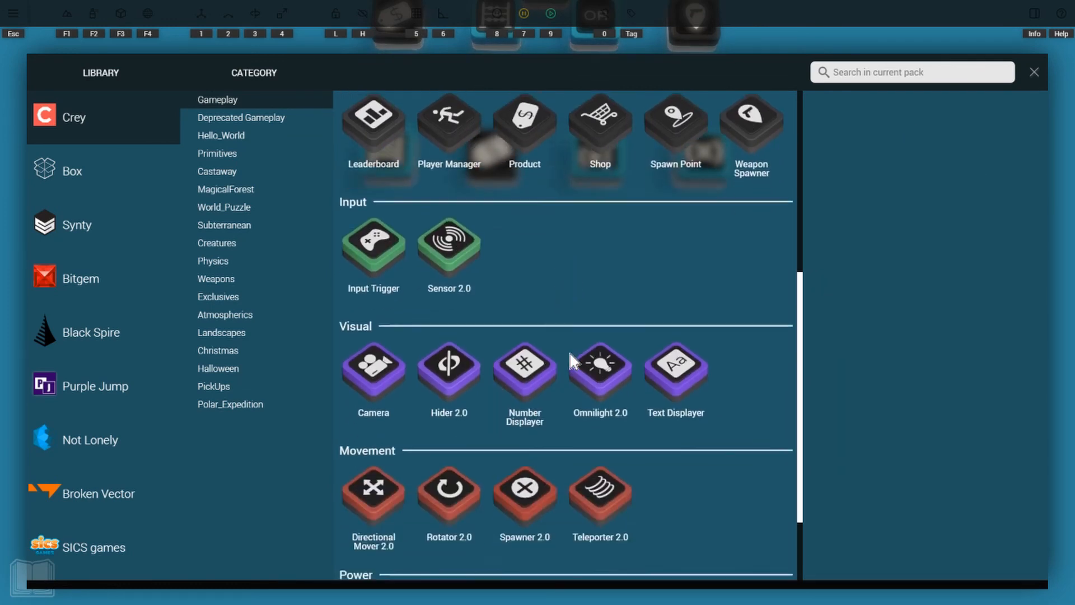
{"action": "scroll", "coordinate": [571, 361], "scroll_direction": "down", "scroll_amount": 1}
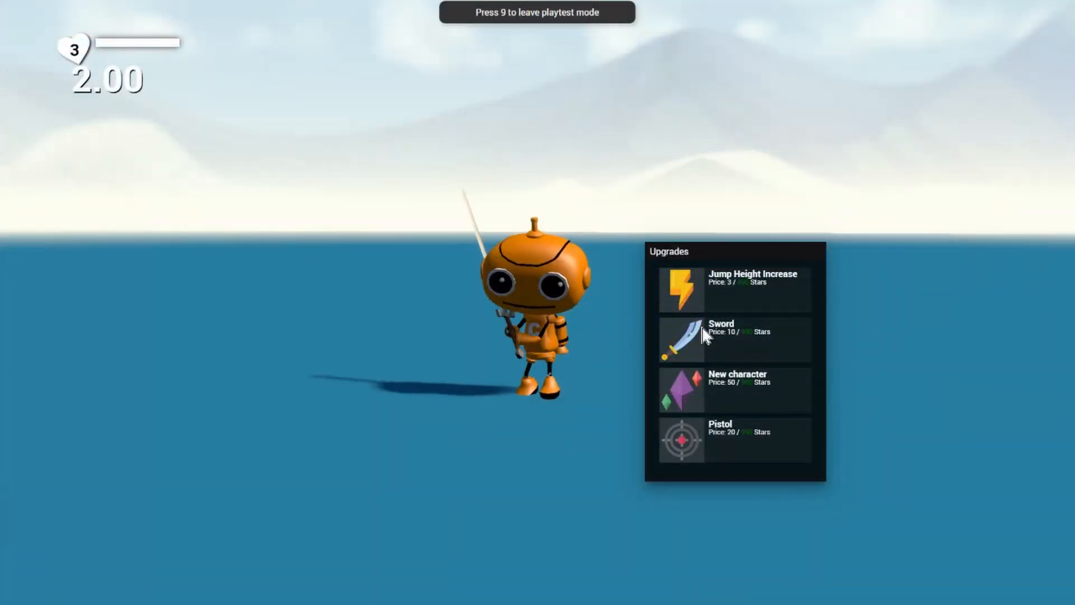
- Playtest buying the Pistol and the New character upgrade twice in the shop, and walk with the changed character
{"action": "left_click", "coordinate": [736, 434]}
{"action": "left_click", "coordinate": [698, 381]}
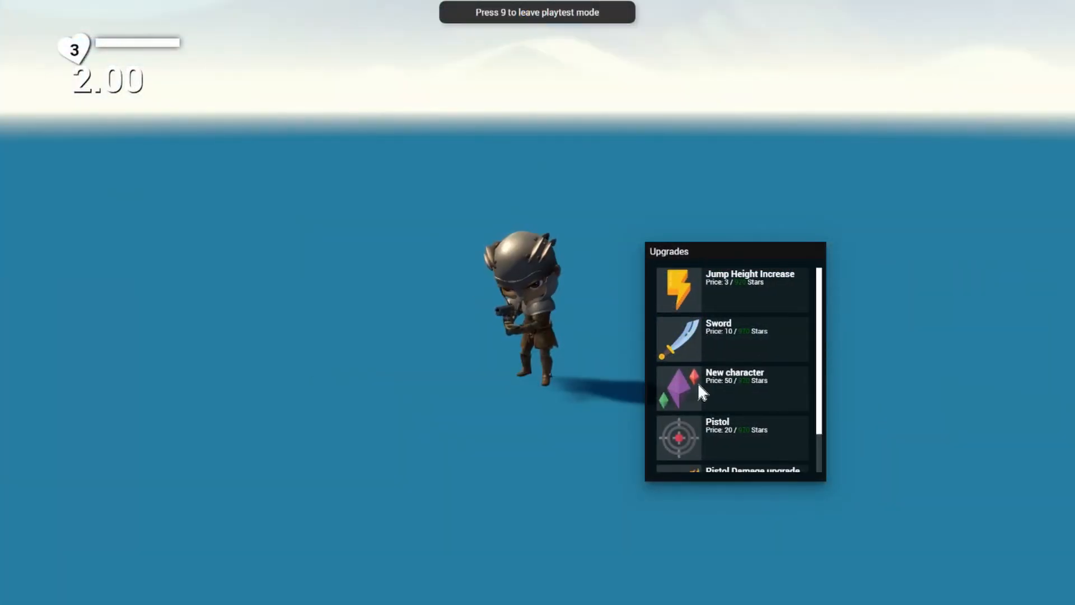
{"action": "left_click", "coordinate": [697, 382]}
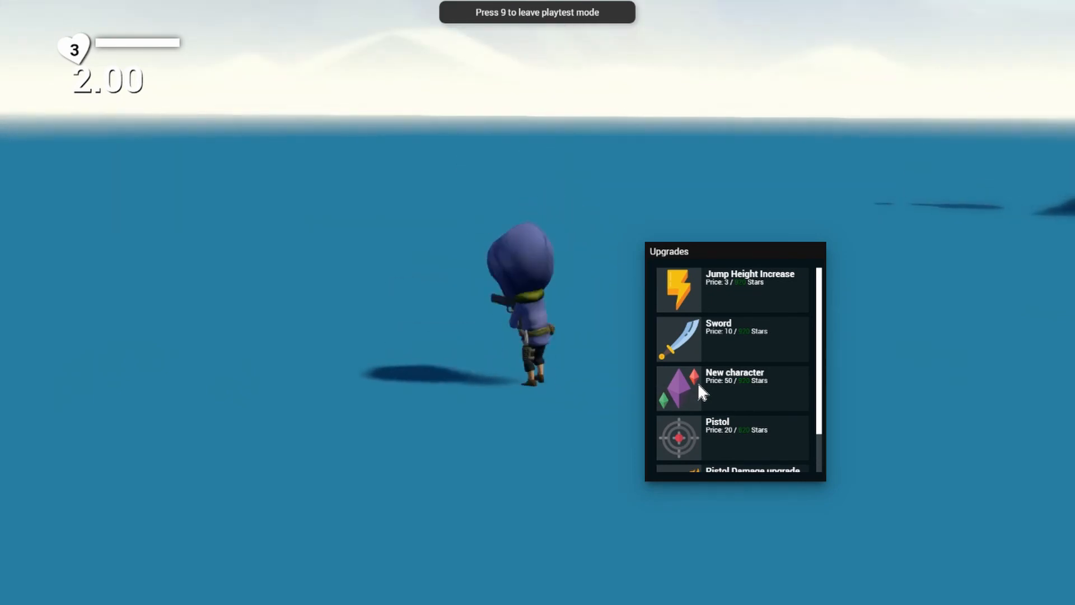
{"action": "key", "text": "s"}
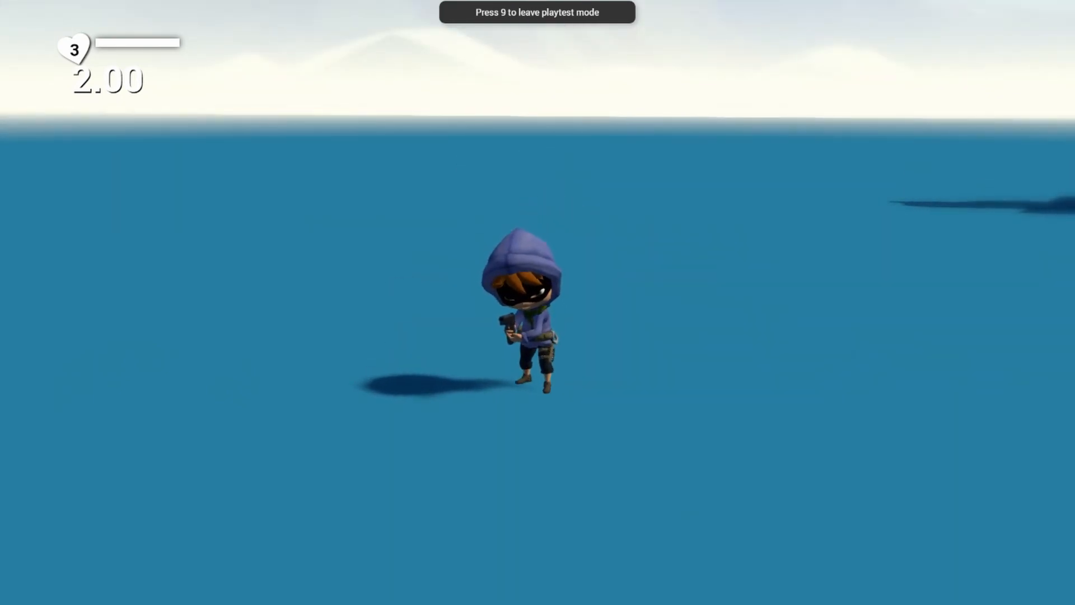